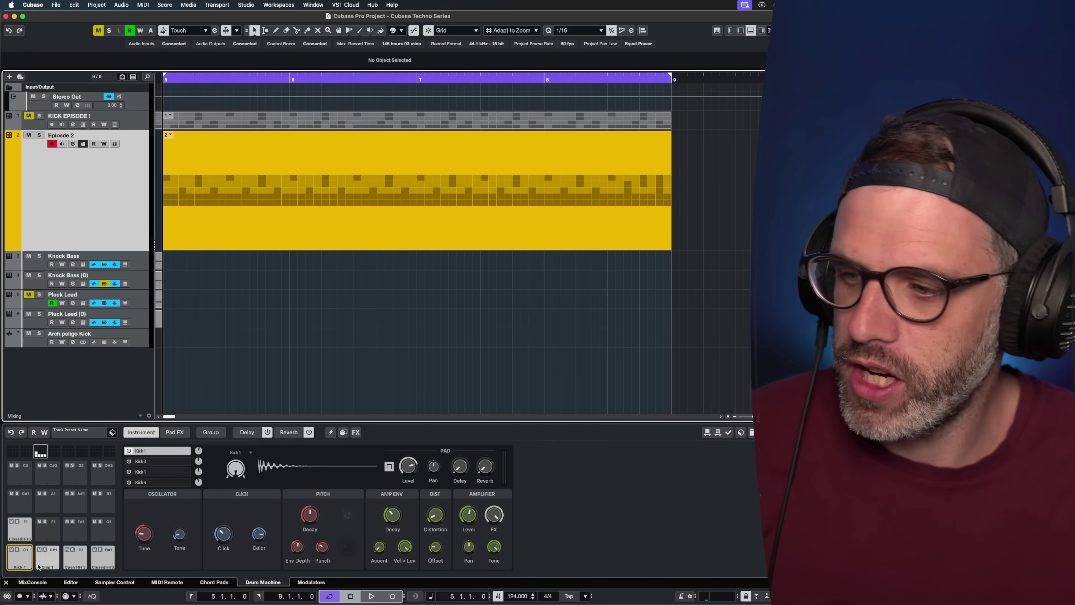
Pop the Episode 2 Drum Machine out of the lower zone into a floating window.
{"action": "left_click", "coordinate": [765, 432]}
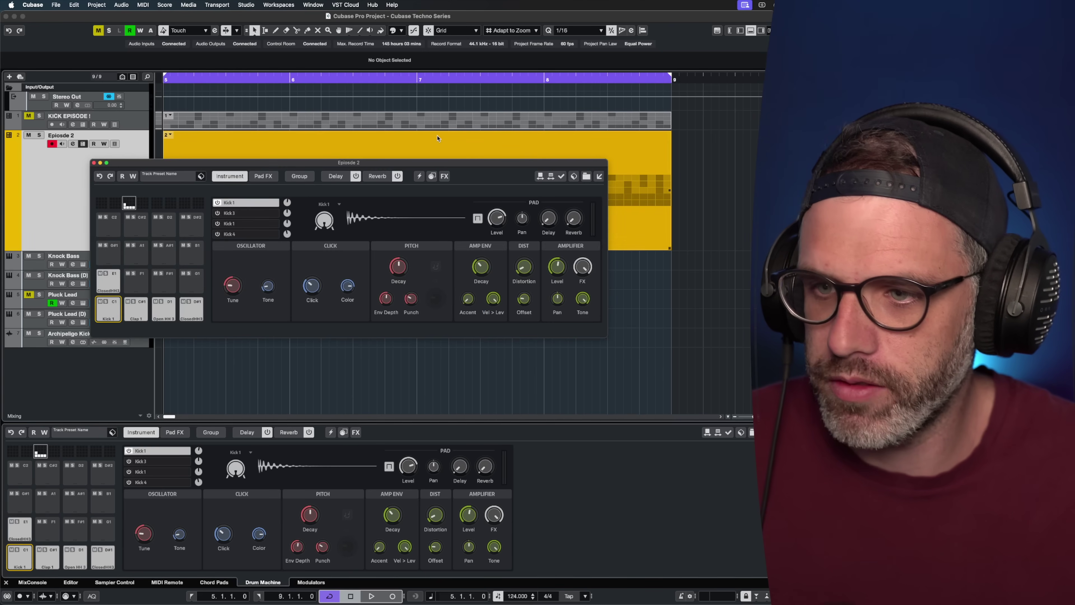
Close the floating drum machine window and open the Episode 2 part in the Pattern Editor.
{"action": "left_click_drag", "start_coordinate": [297, 163], "coordinate": [294, 138]}
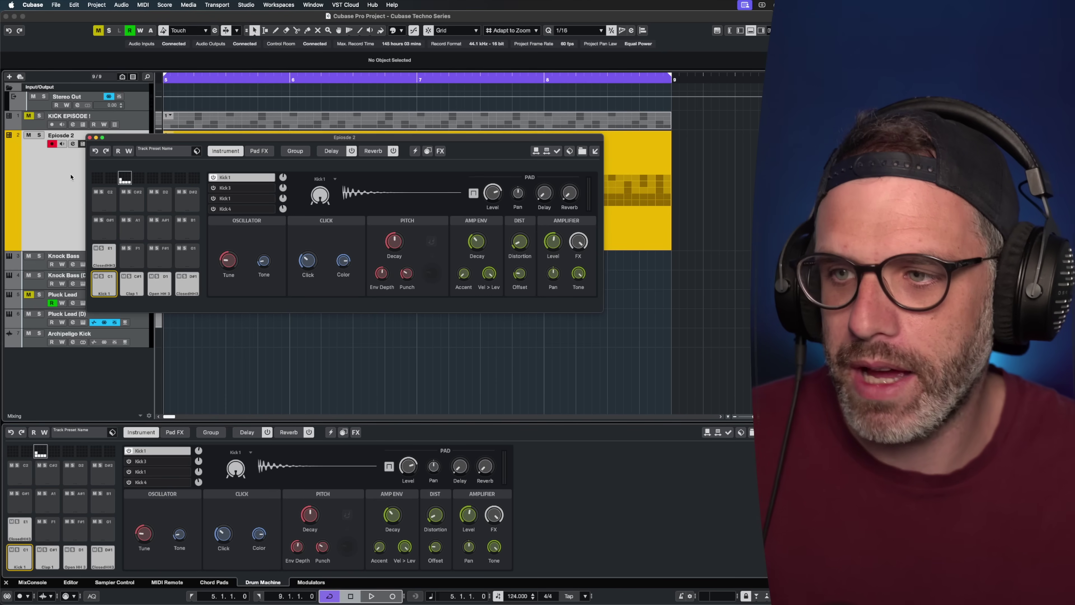
{"action": "left_click", "coordinate": [90, 138]}
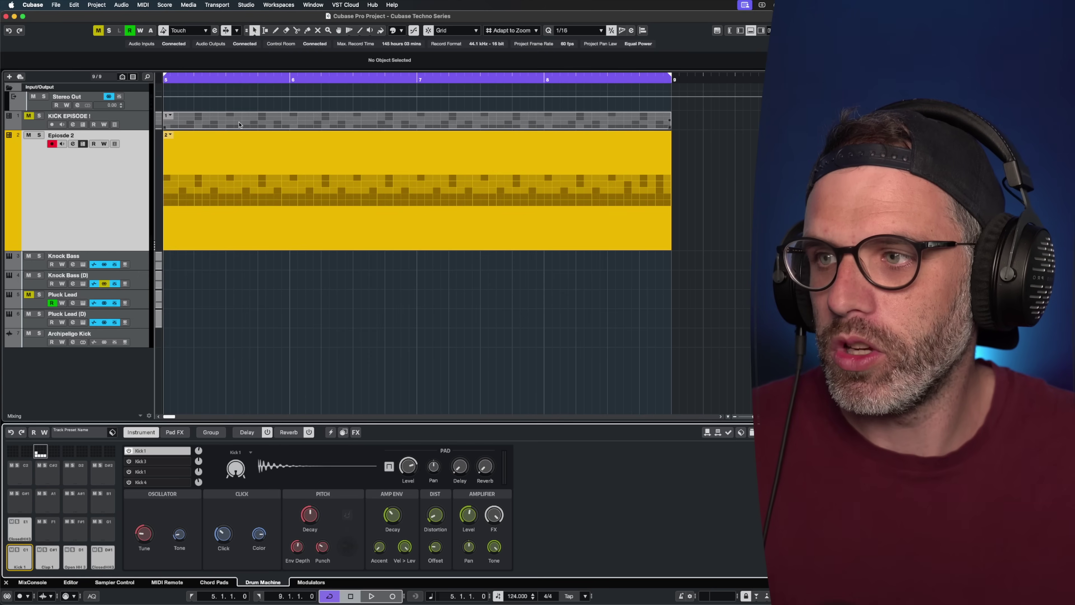
{"action": "left_click", "coordinate": [256, 123]}
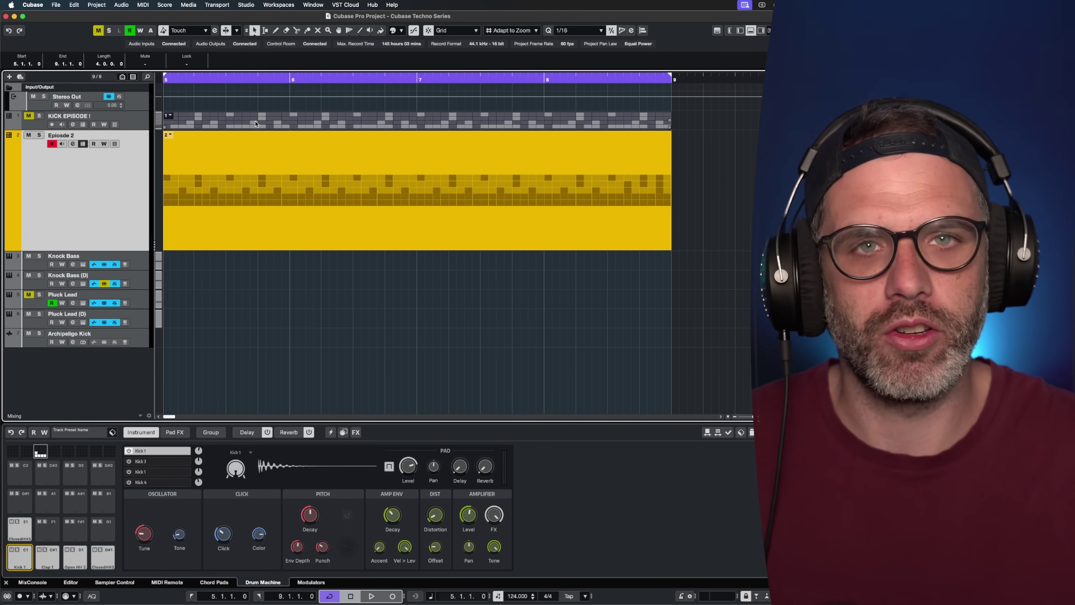
{"action": "left_click", "coordinate": [358, 142]}
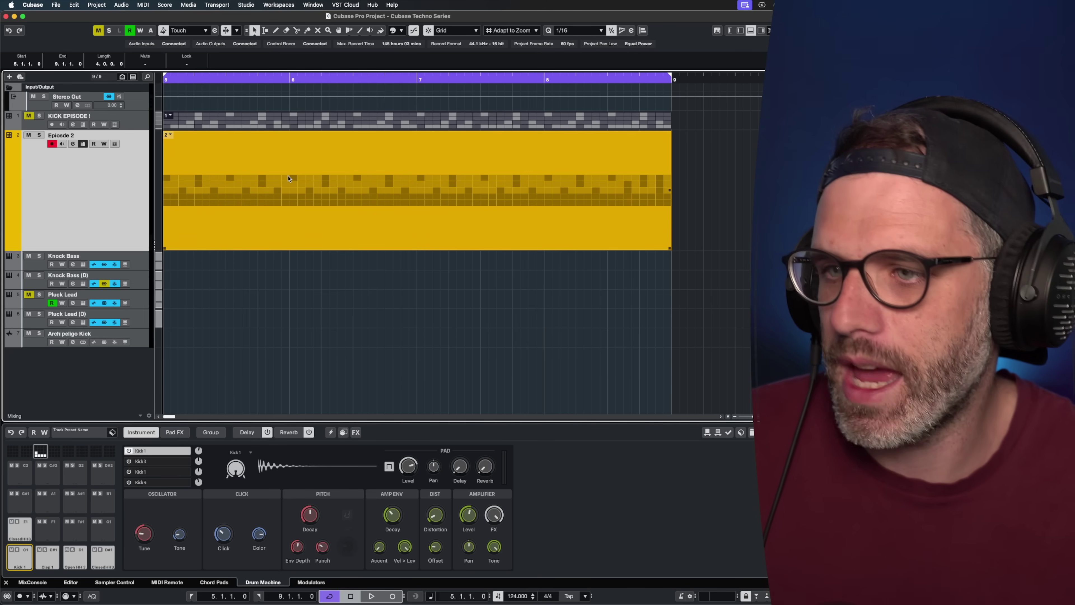
{"action": "double_click", "coordinate": [414, 177]}
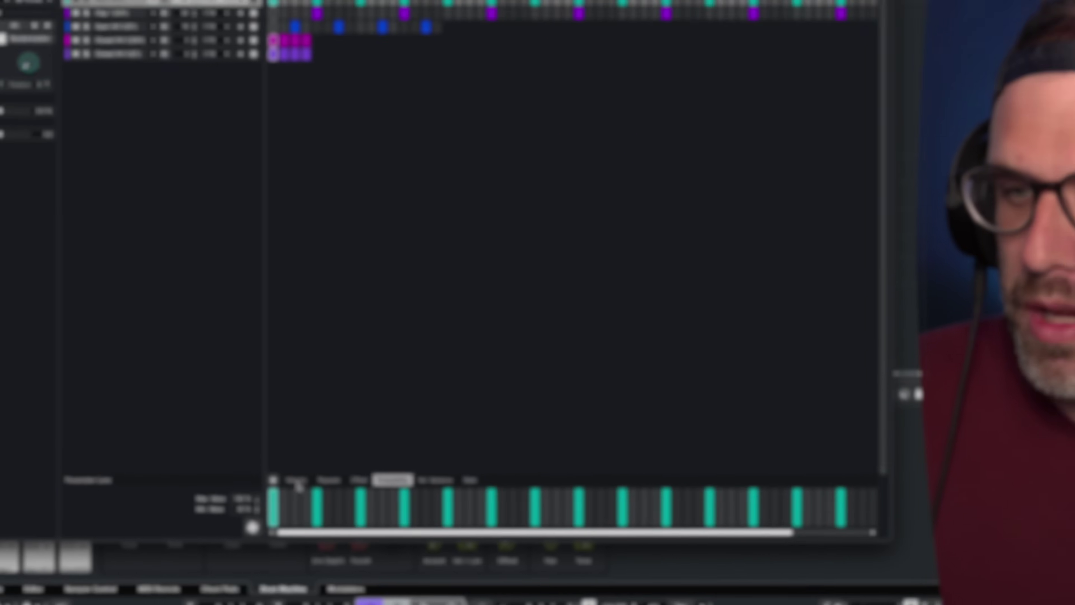
Review pattern 2's Velocity, Probability and Vel. Variance lanes for Episode 2.
{"action": "left_click", "coordinate": [298, 482]}
{"action": "left_click", "coordinate": [393, 482]}
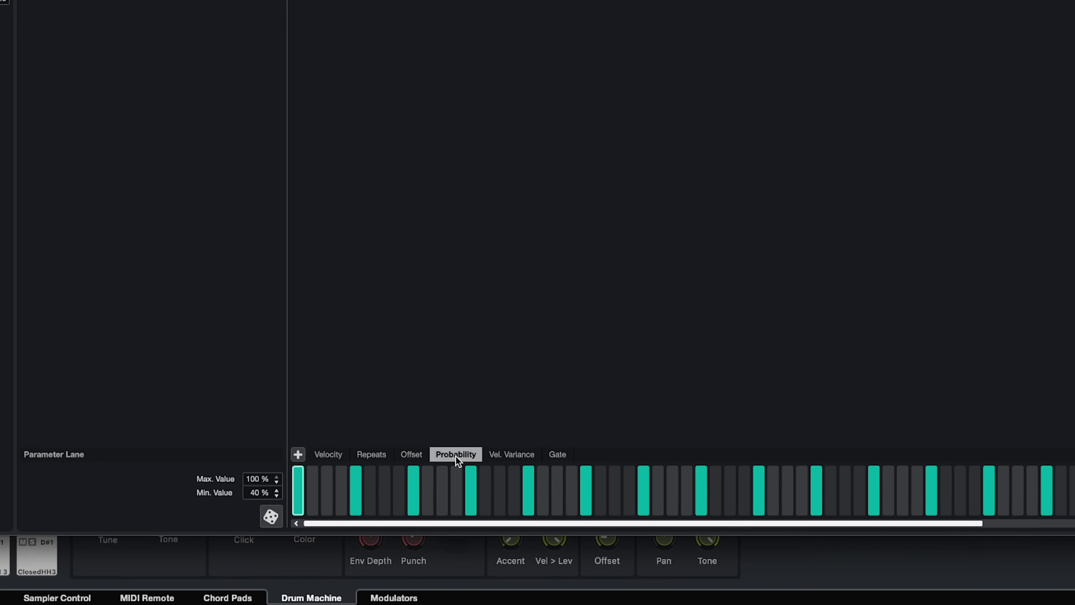
{"action": "left_click", "coordinate": [441, 481]}
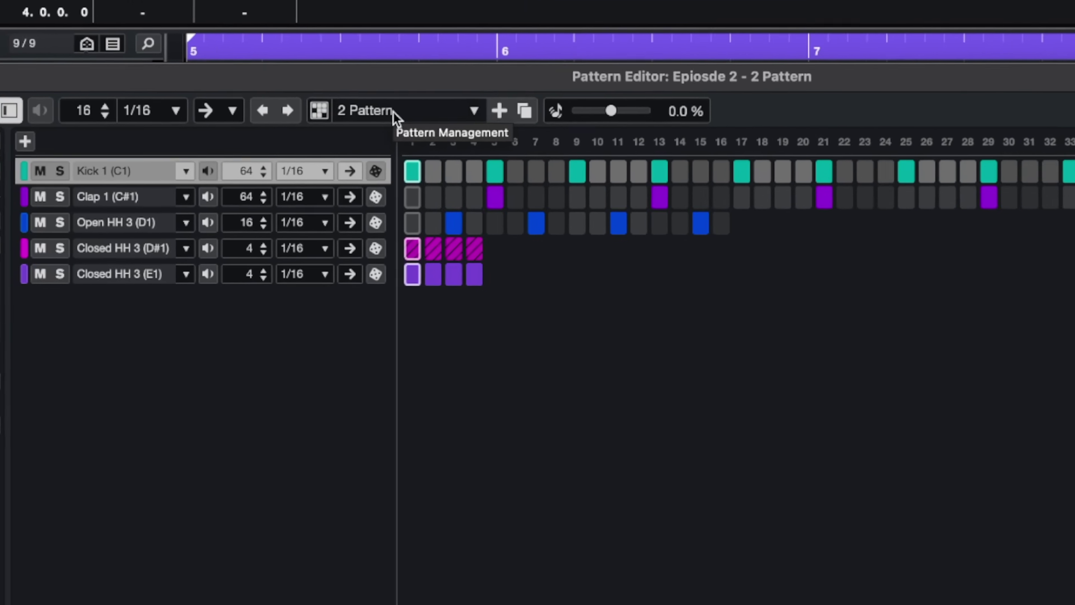
{"action": "left_click", "coordinate": [248, 105]}
Create an empty 3 Pattern, assign it to the Episode 2 event, and add a kick on step 1.
{"action": "left_click", "coordinate": [491, 155]}
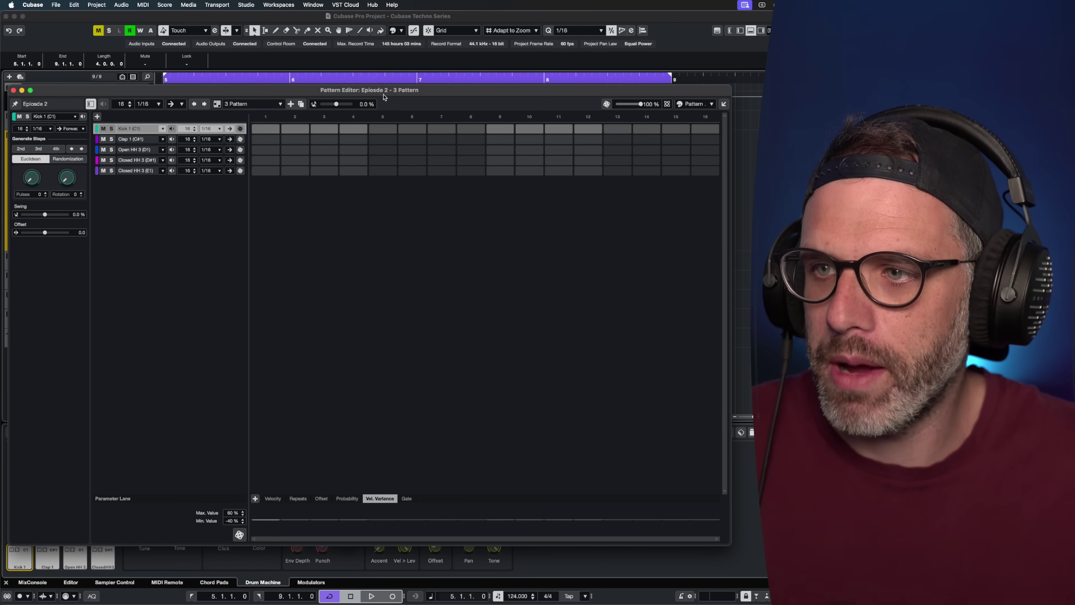
{"action": "left_click", "coordinate": [13, 91]}
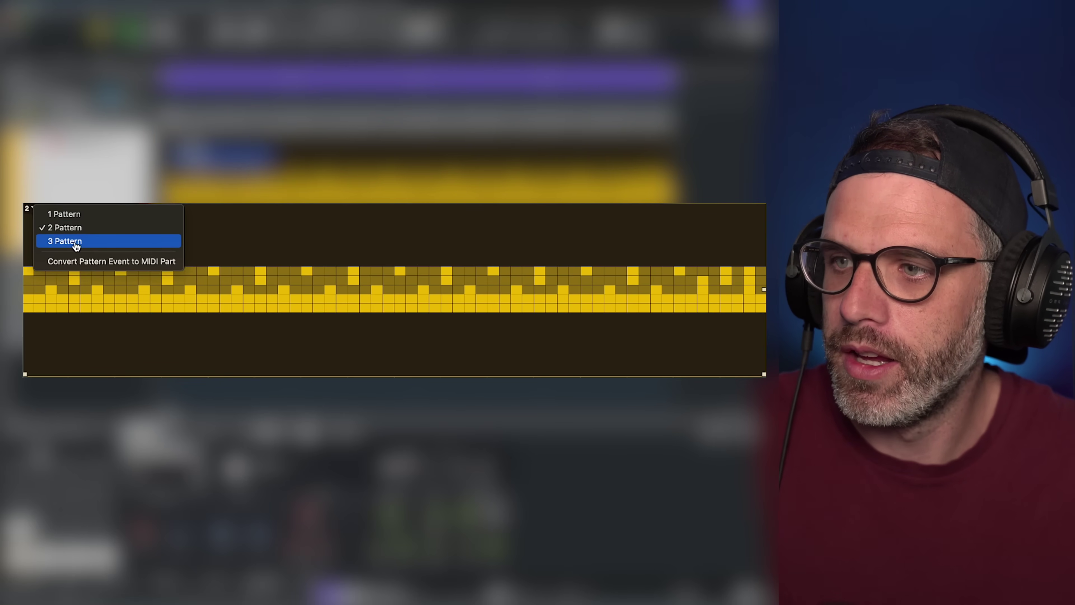
{"action": "left_click", "coordinate": [76, 245]}
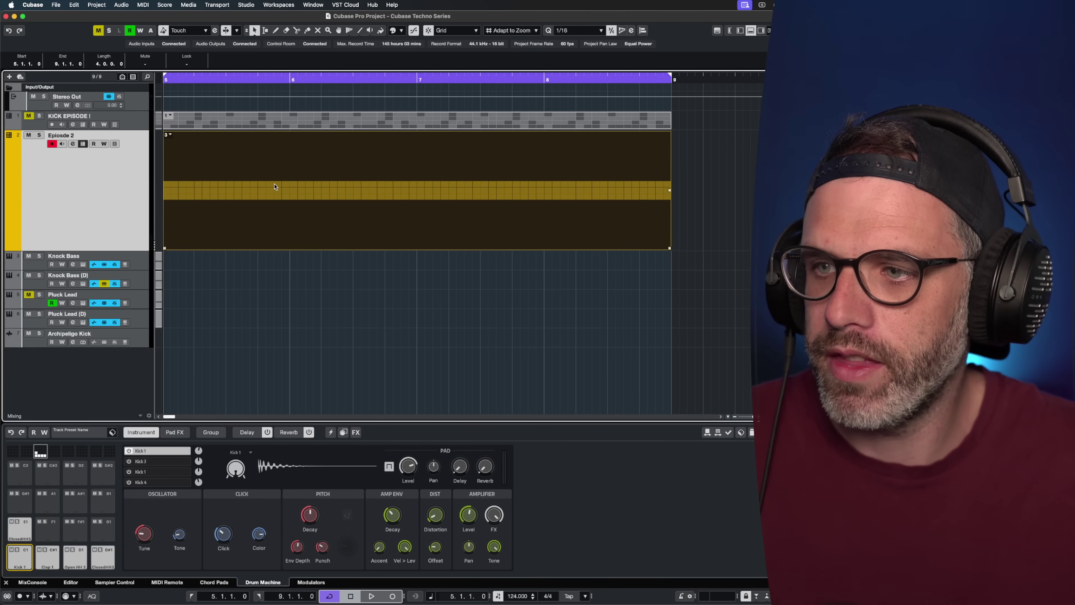
{"action": "double_click", "coordinate": [275, 187]}
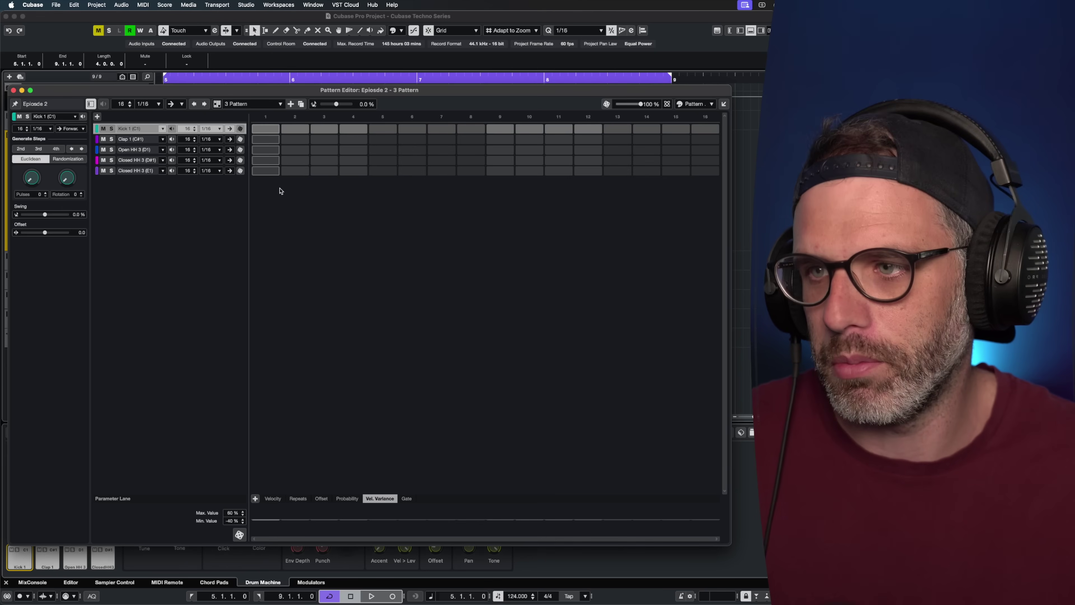
{"action": "left_click", "coordinate": [259, 132]}
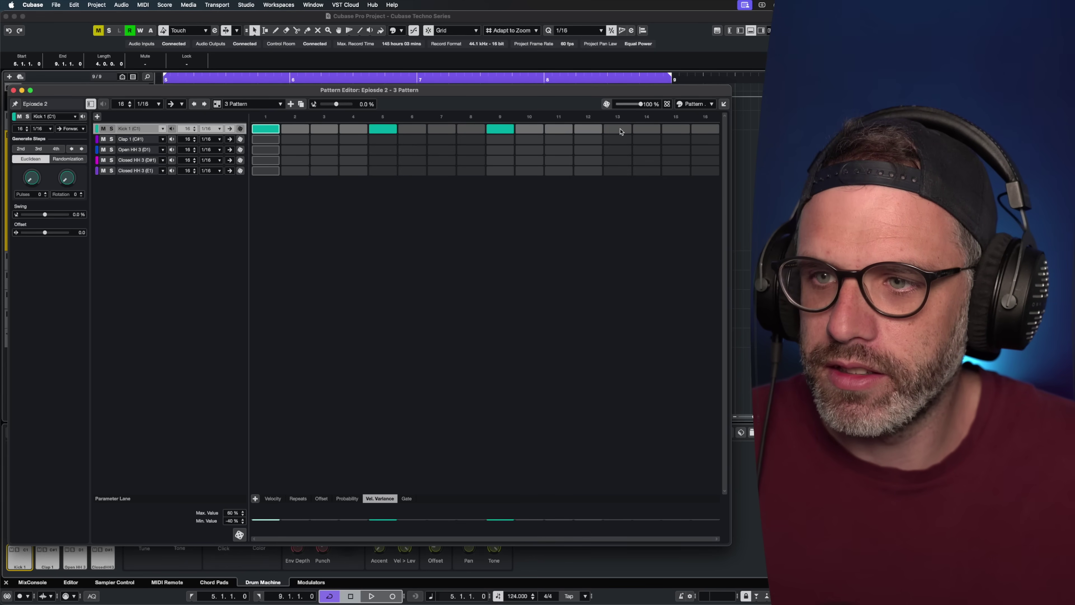
Audition trial claps on steps 5 and 13 and open hats on 3, 7, 11, 15.
{"action": "key", "text": "space"}
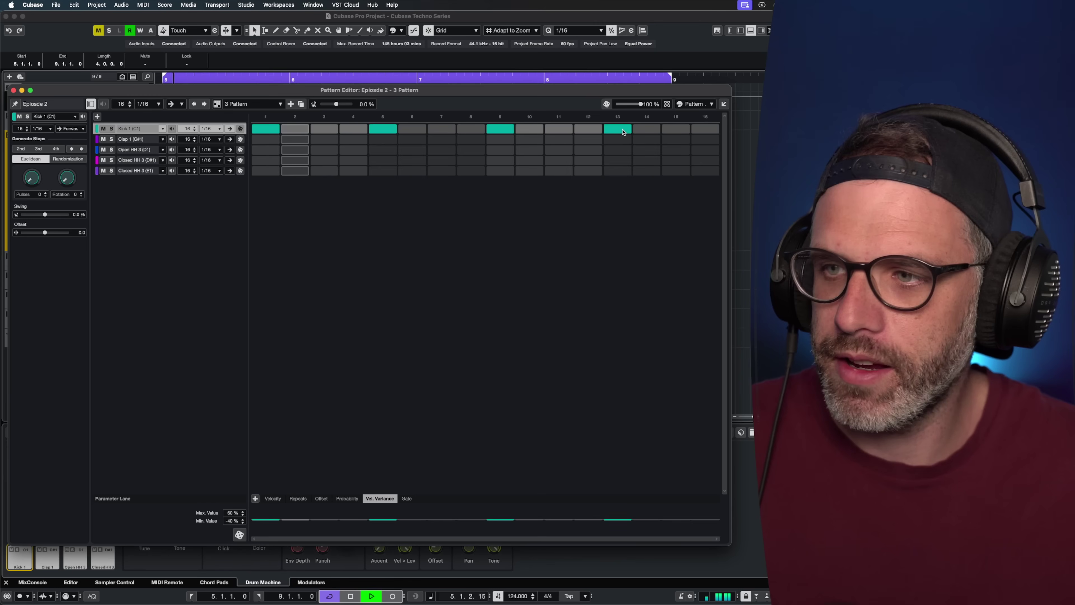
{"action": "left_click", "coordinate": [383, 139]}
{"action": "left_click", "coordinate": [617, 139]}
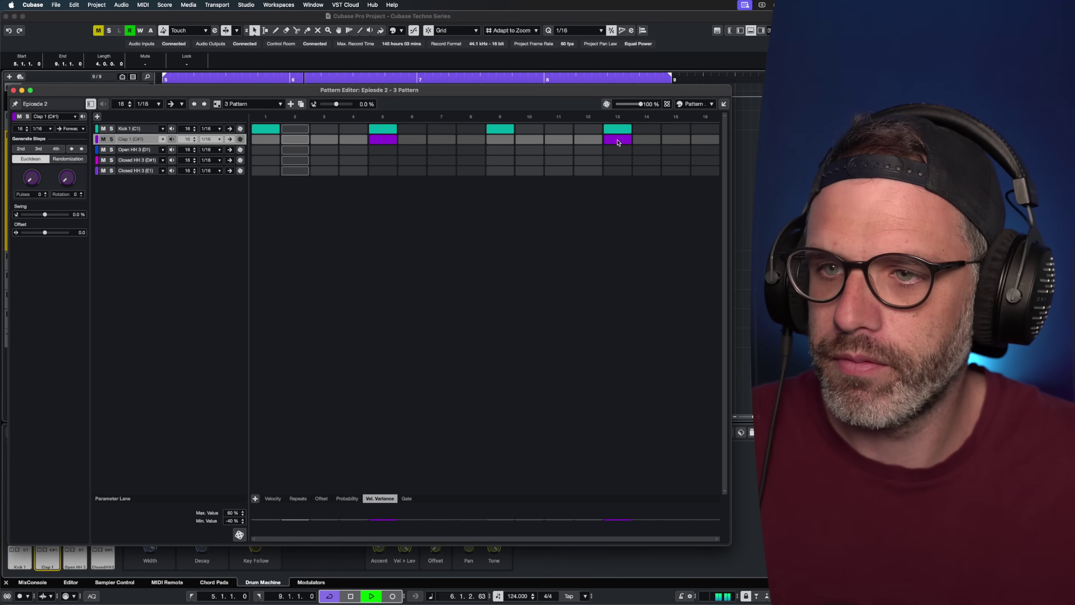
{"action": "left_click", "coordinate": [324, 150]}
{"action": "left_click", "coordinate": [441, 150]}
{"action": "left_click", "coordinate": [559, 150]}
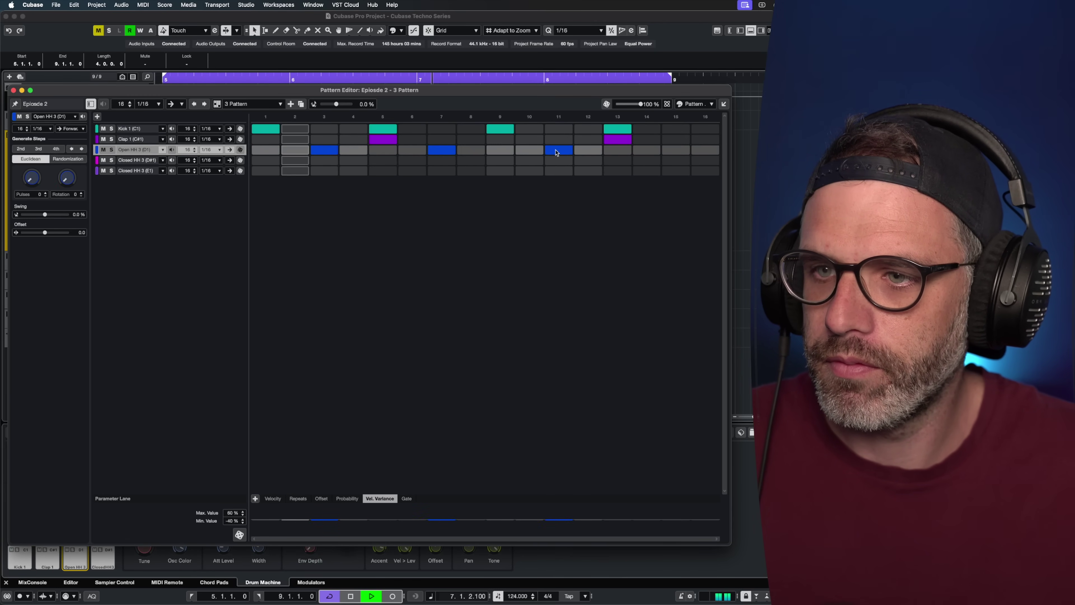
{"action": "left_click", "coordinate": [676, 149]}
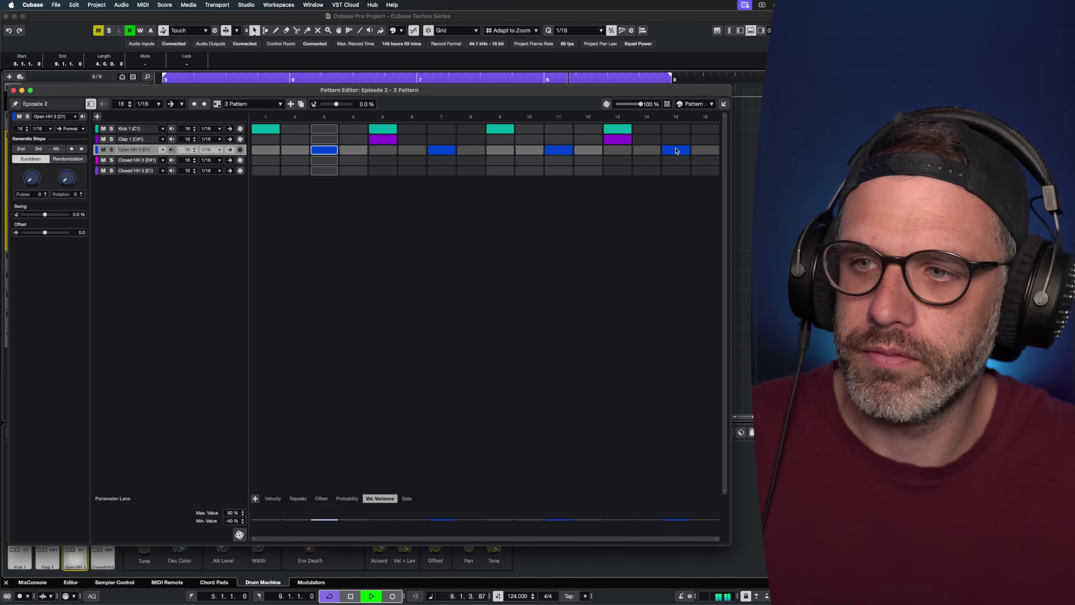
{"action": "key", "text": "space"}
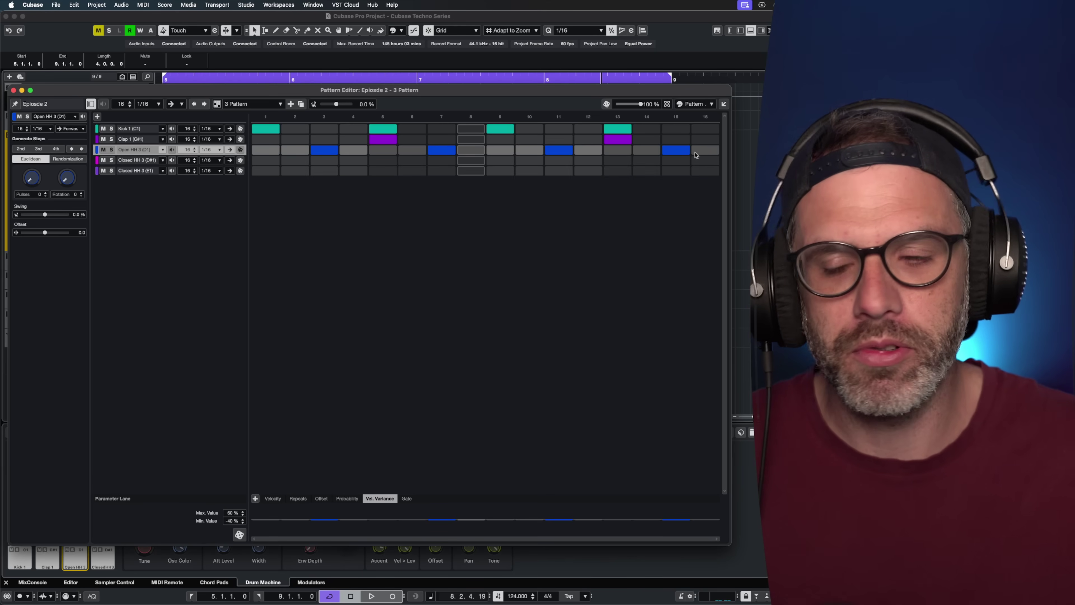
Clear the trial open hats and claps, and toggle the kick on step 15.
{"action": "left_click_drag", "start_coordinate": [559, 150], "coordinate": [231, 162]}
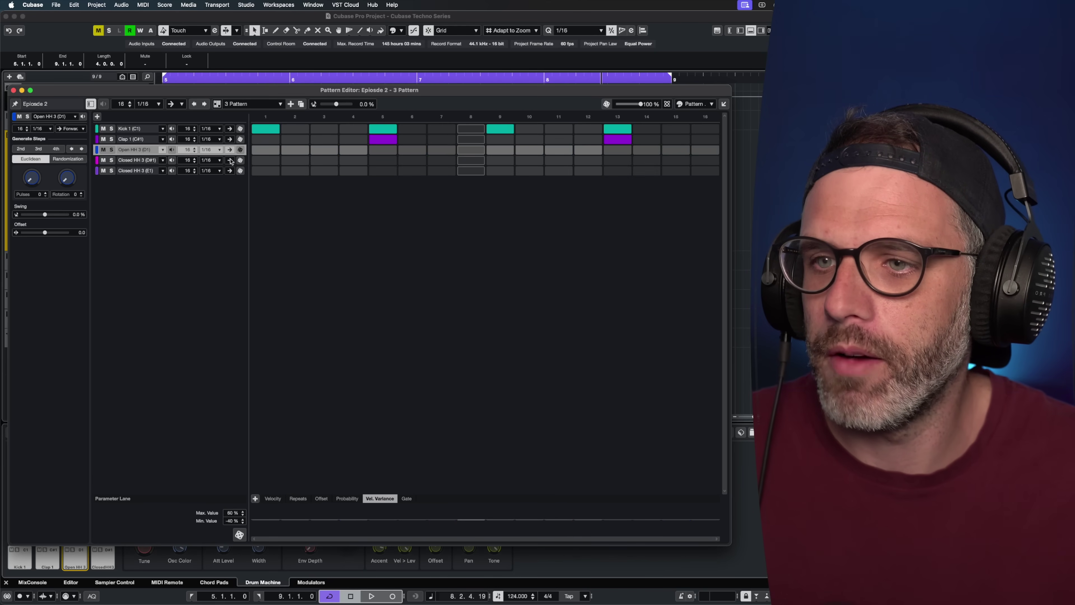
{"action": "left_click_drag", "start_coordinate": [383, 140], "coordinate": [651, 142]}
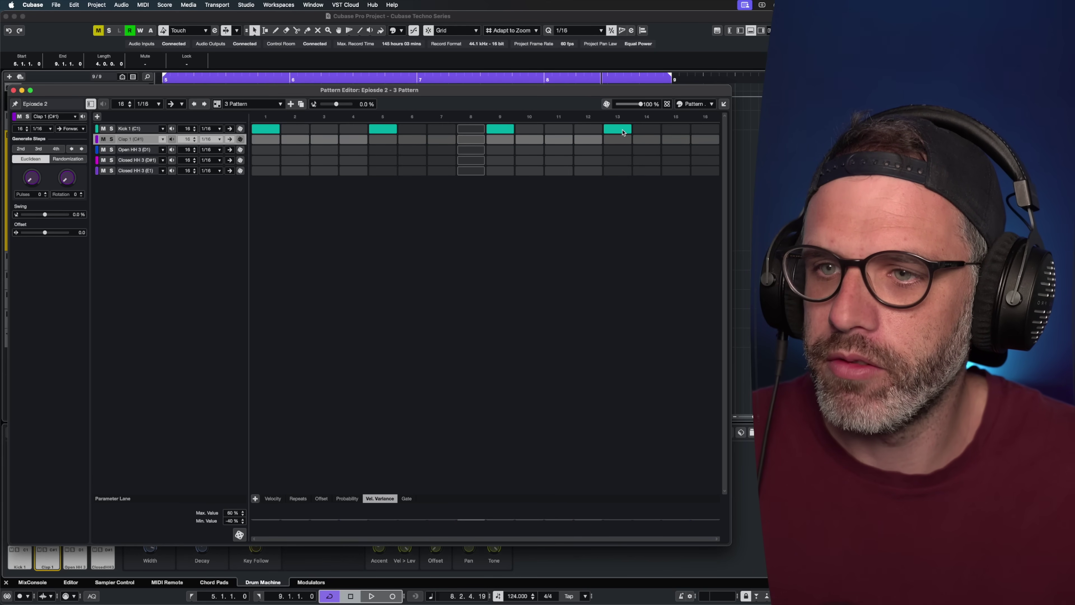
{"action": "left_click", "coordinate": [674, 131]}
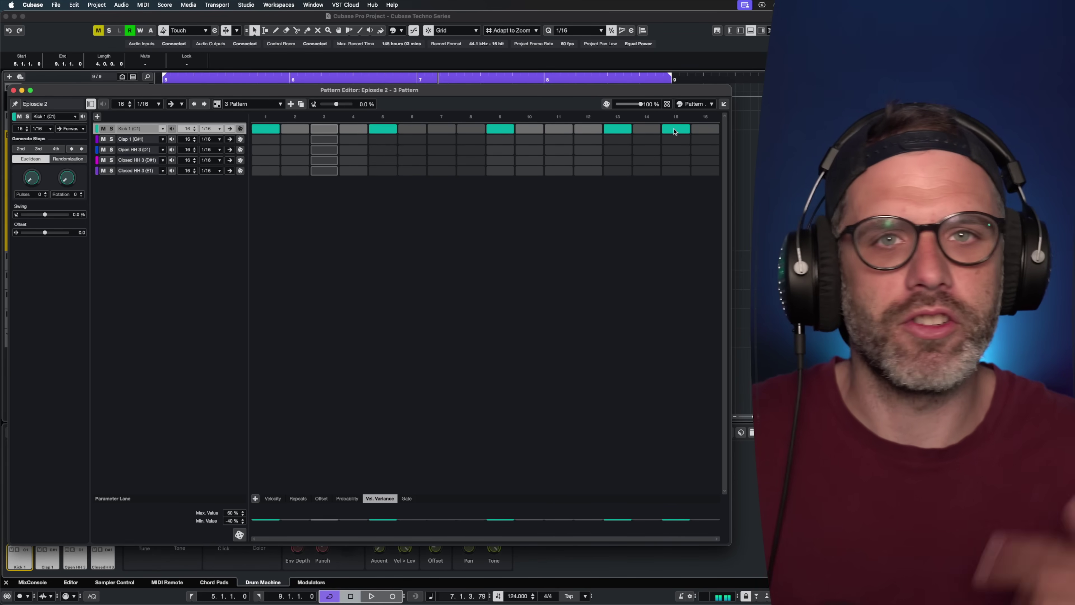
{"action": "left_click", "coordinate": [674, 130]}
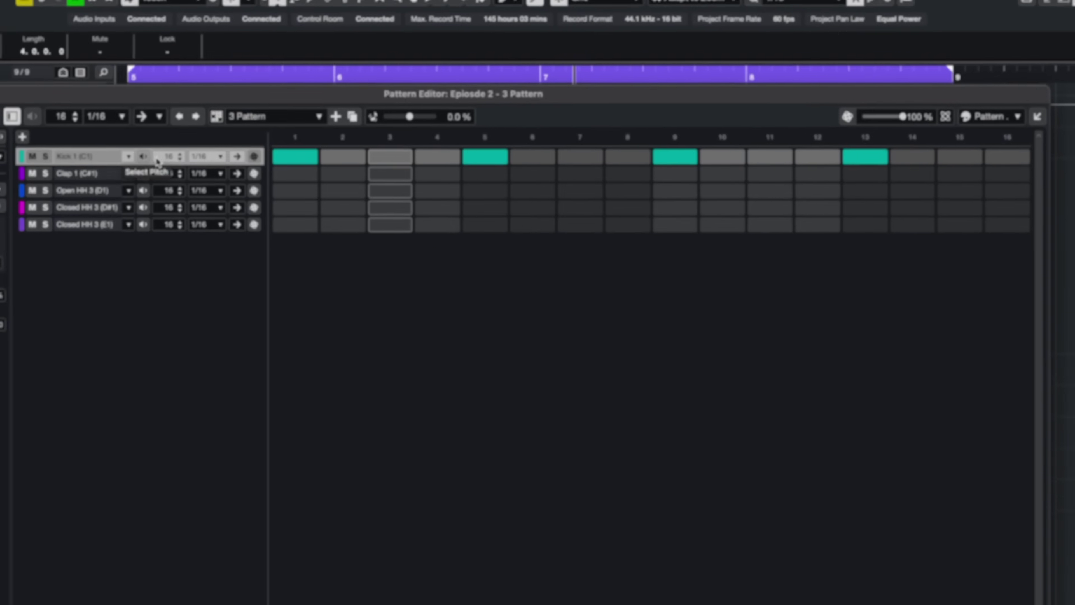
{"action": "left_click", "coordinate": [128, 156]}
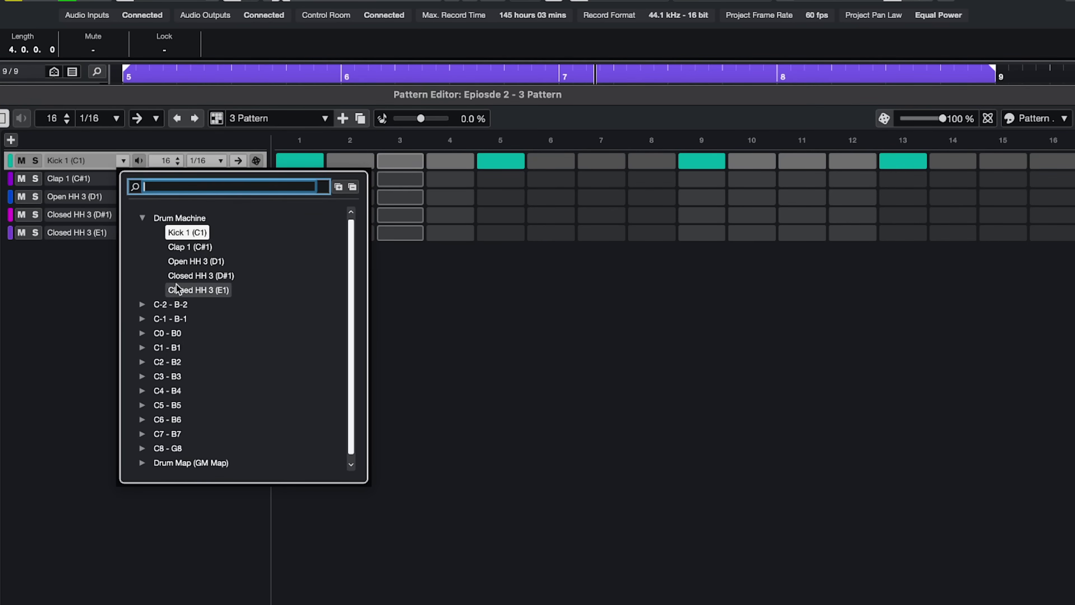
{"action": "left_click", "coordinate": [191, 247]}
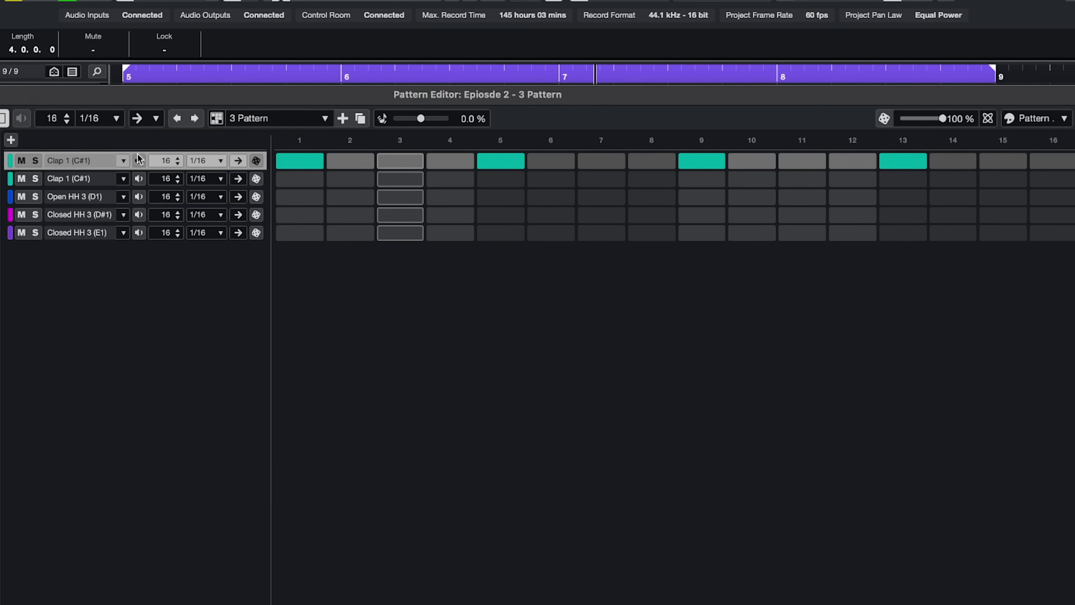
{"action": "left_click", "coordinate": [124, 164]}
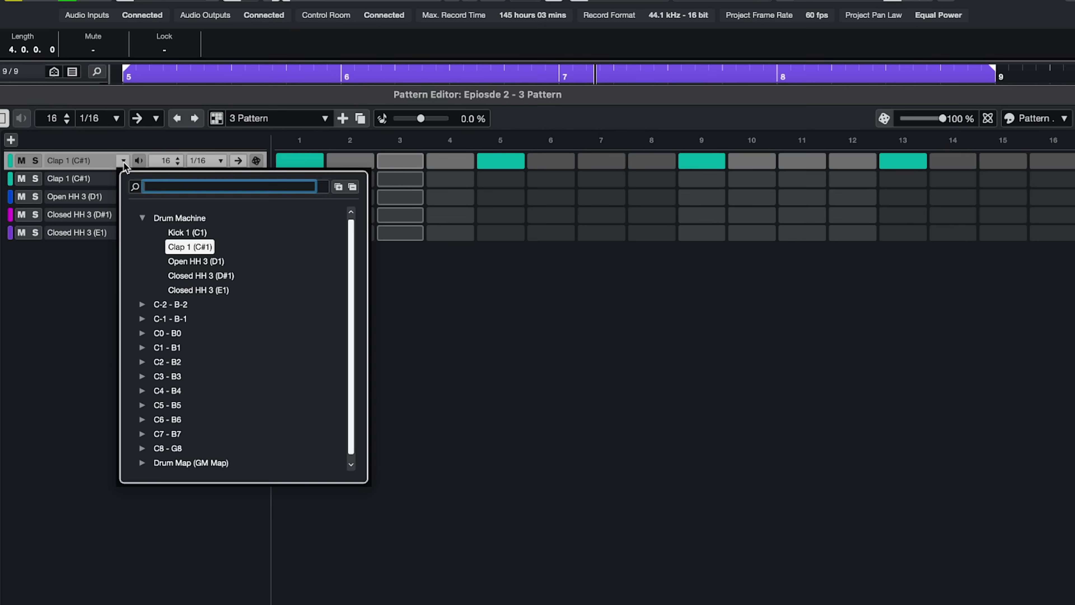
{"action": "left_click", "coordinate": [193, 234]}
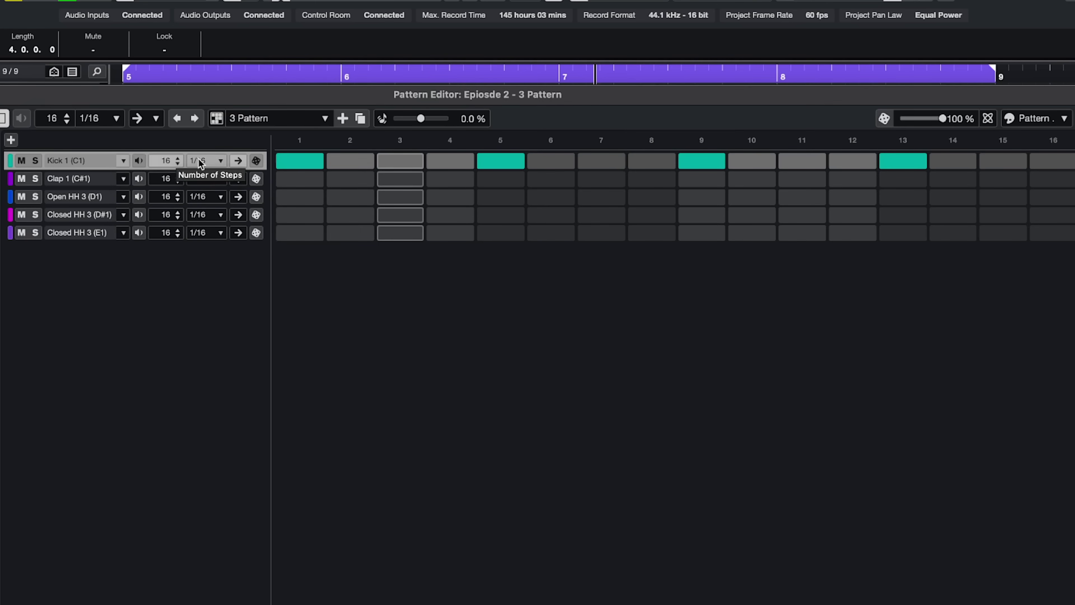
{"action": "left_click", "coordinate": [214, 162]}
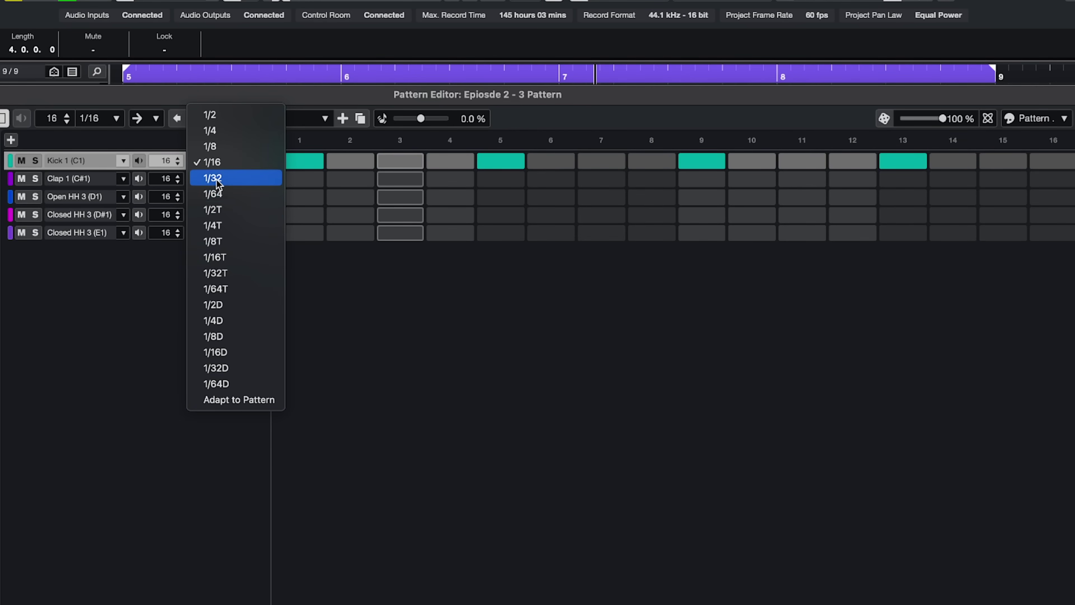
{"action": "left_click", "coordinate": [127, 294]}
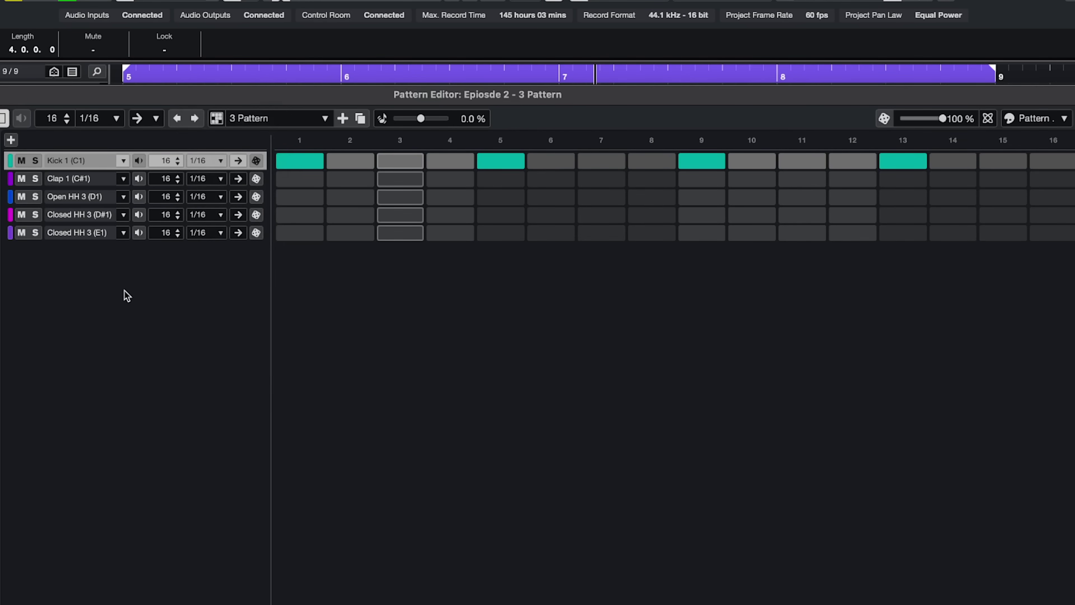
{"action": "left_click", "coordinate": [240, 161]}
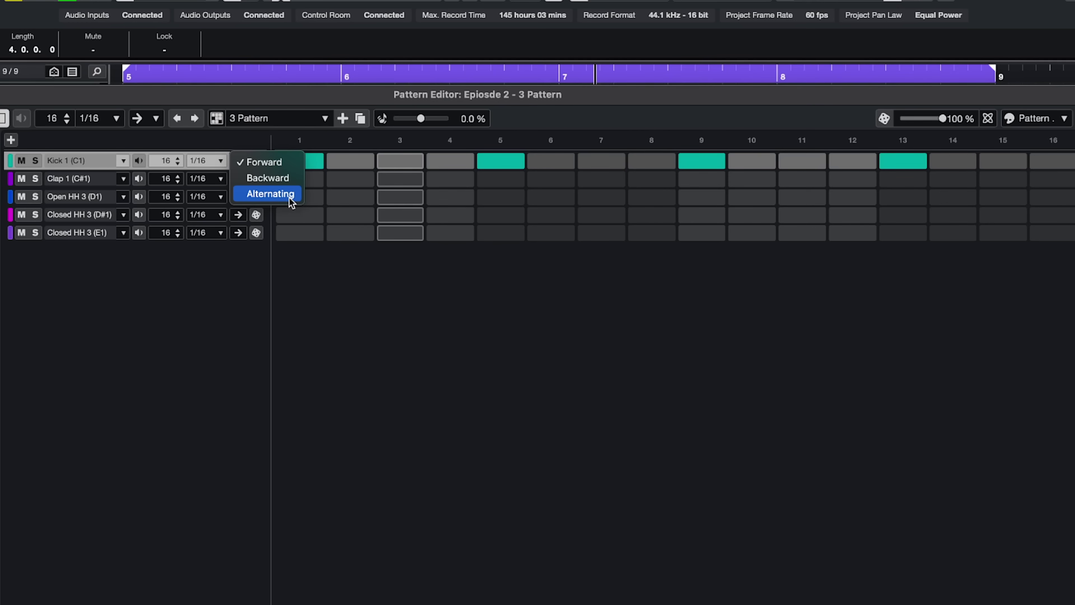
{"action": "left_click", "coordinate": [233, 296]}
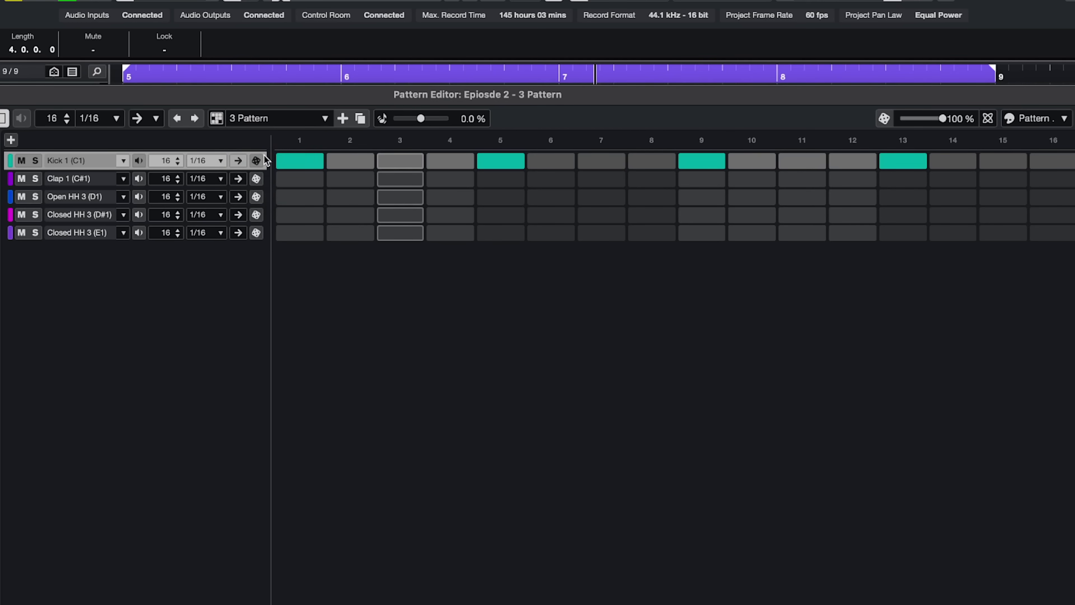
{"action": "left_click", "coordinate": [259, 180]}
{"action": "left_click", "coordinate": [258, 180]}
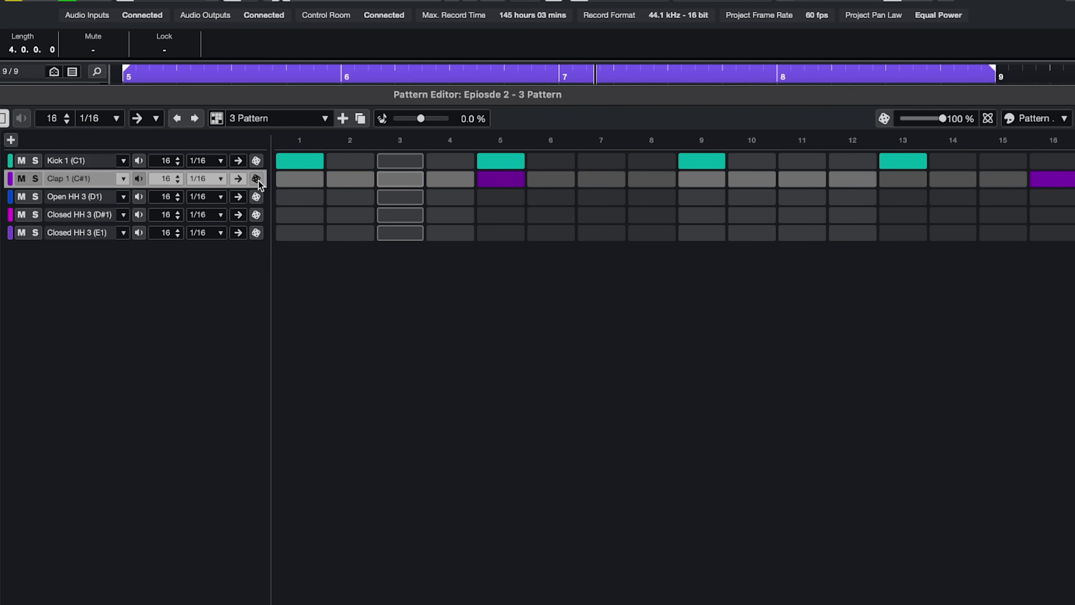
{"action": "left_click", "coordinate": [258, 180]}
{"action": "left_click", "coordinate": [258, 180]}
{"action": "left_click", "coordinate": [258, 180]}
{"action": "left_click", "coordinate": [259, 181]}
{"action": "left_click", "coordinate": [258, 180]}
{"action": "left_click", "coordinate": [259, 180]}
{"action": "left_click", "coordinate": [258, 180]}
{"action": "left_click", "coordinate": [258, 181]}
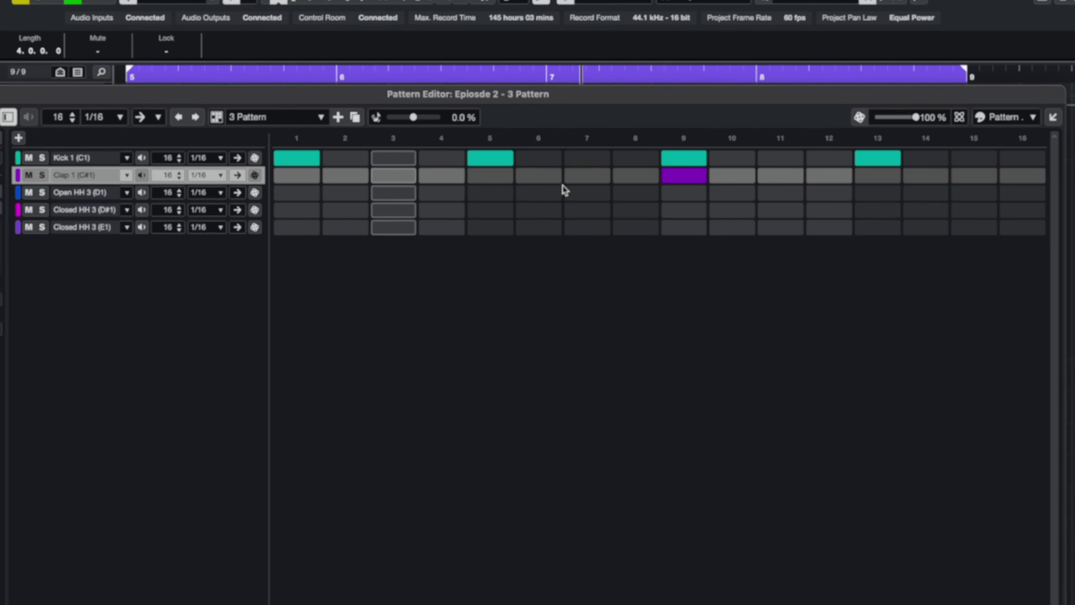
{"action": "left_click", "coordinate": [702, 178]}
{"action": "left_click", "coordinate": [95, 163]}
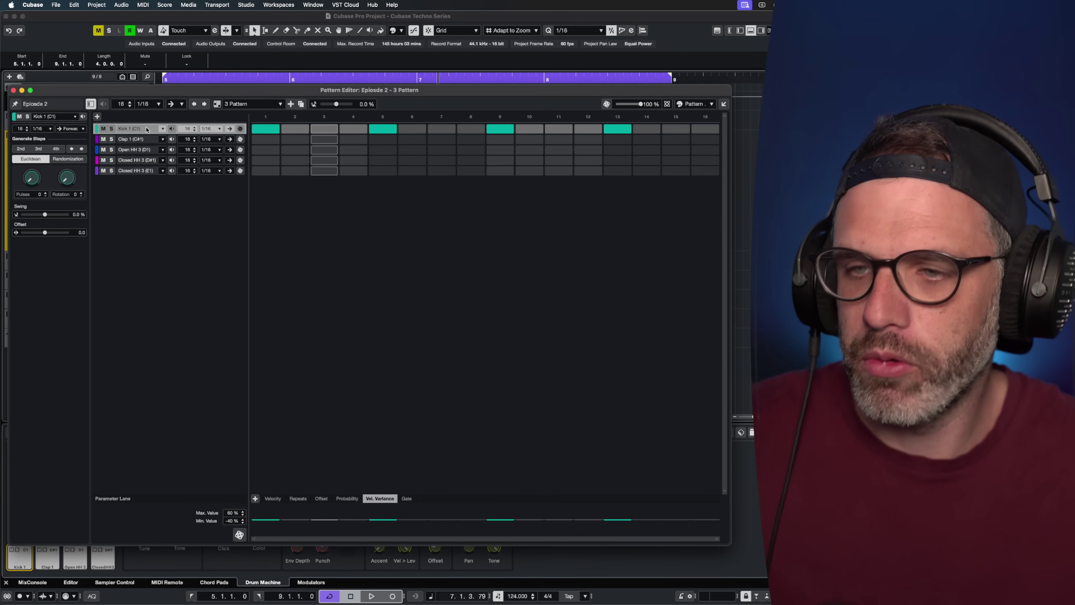
{"action": "double_click", "coordinate": [186, 128]}
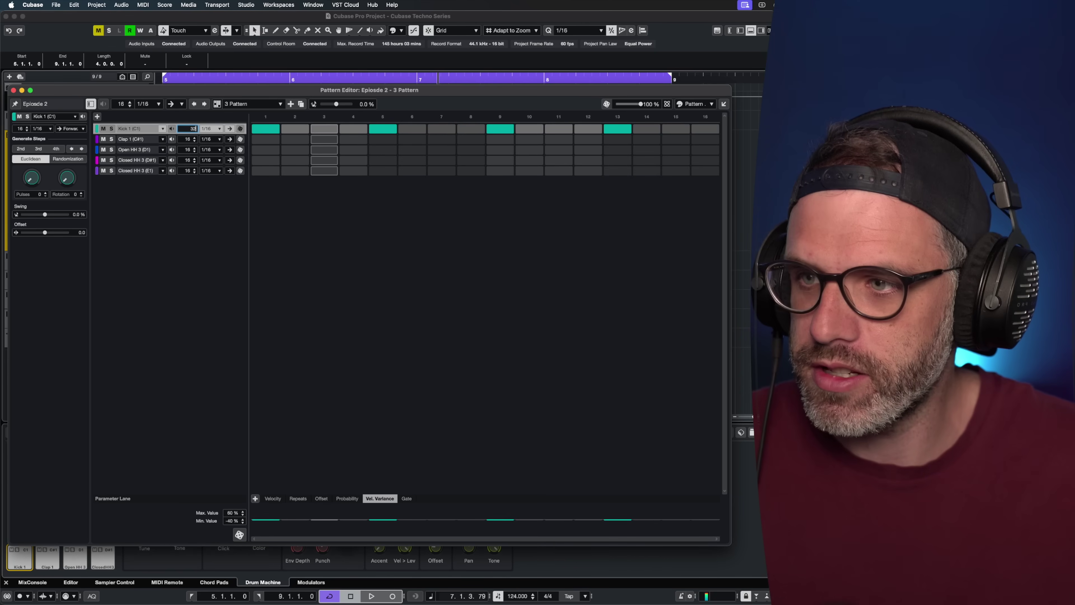
Set the Kick 1 lane to 32, then 64 steps, and play the result.
{"action": "type", "text": "32"}
{"action": "key", "text": "Return"}
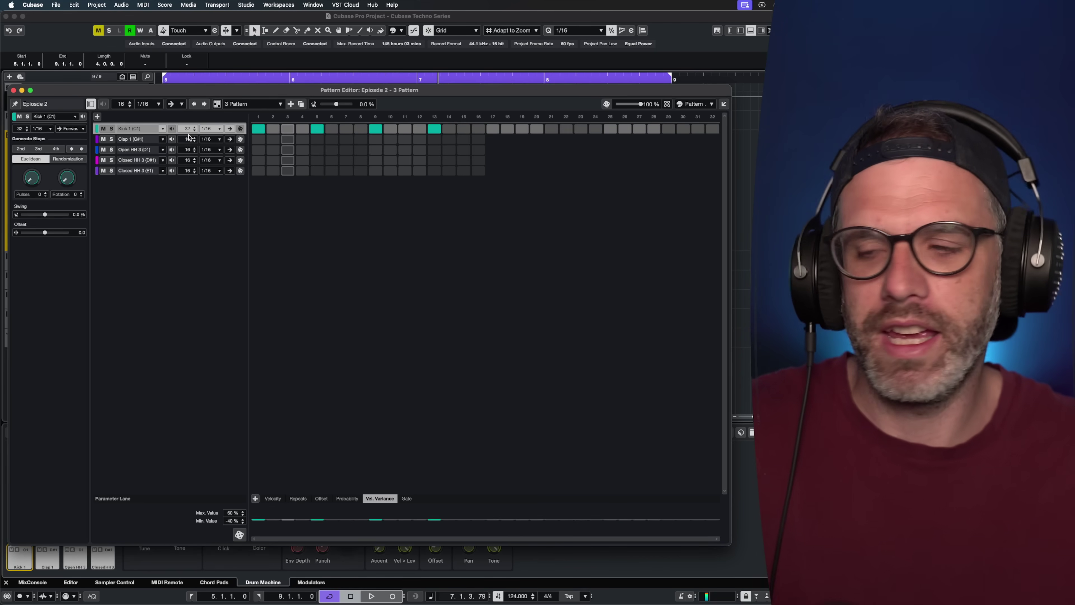
{"action": "double_click", "coordinate": [188, 130]}
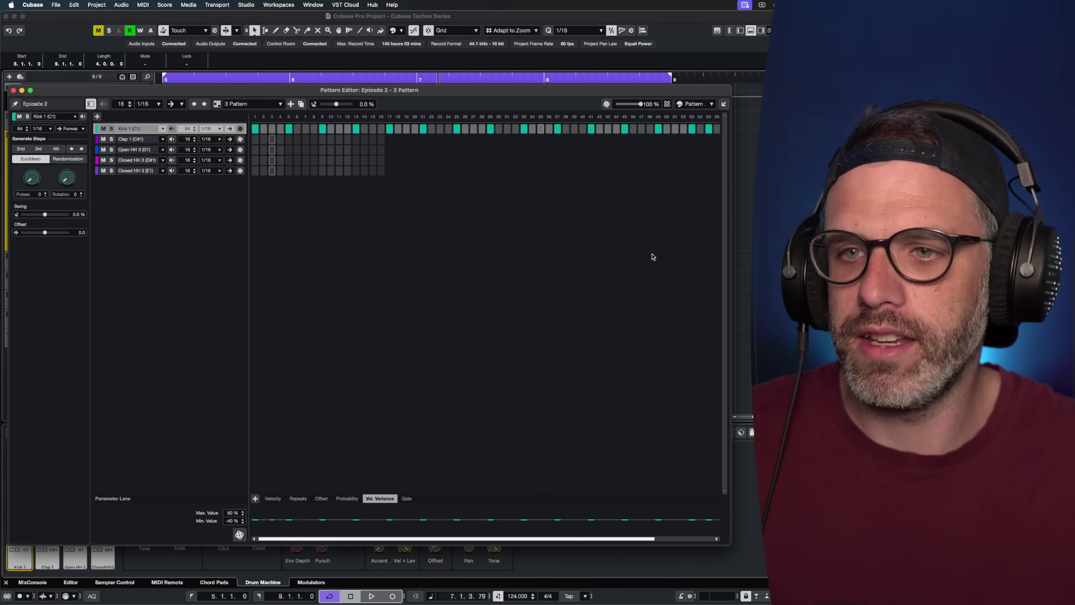
{"action": "key", "text": "space"}
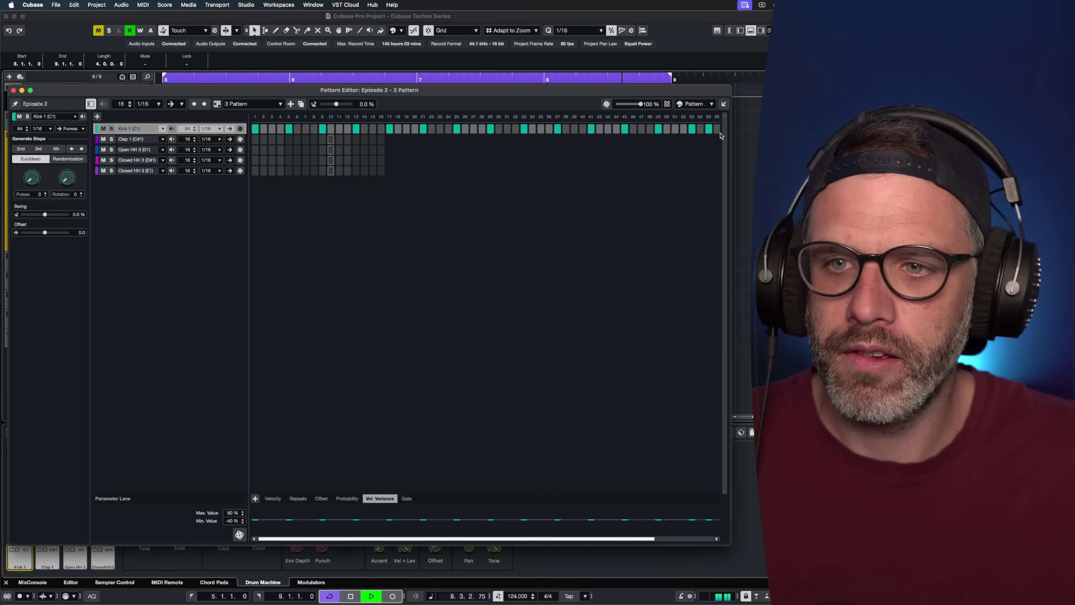
{"action": "key", "text": "space"}
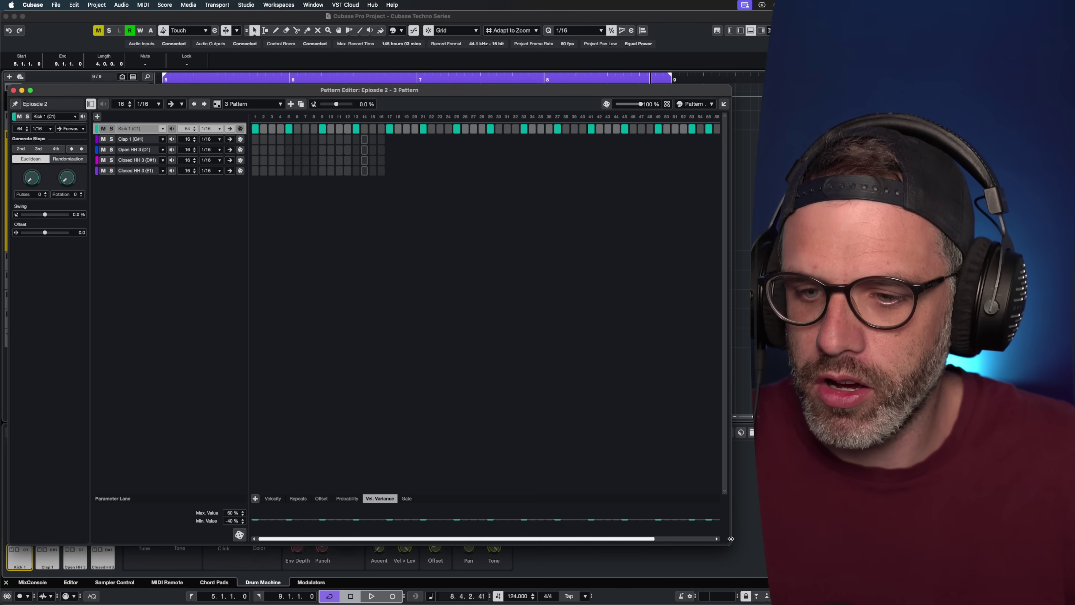
Widen the Pattern Editor and scroll along the 64-step kick lane during playback.
{"action": "left_click_drag", "start_coordinate": [731, 539], "coordinate": [744, 538]}
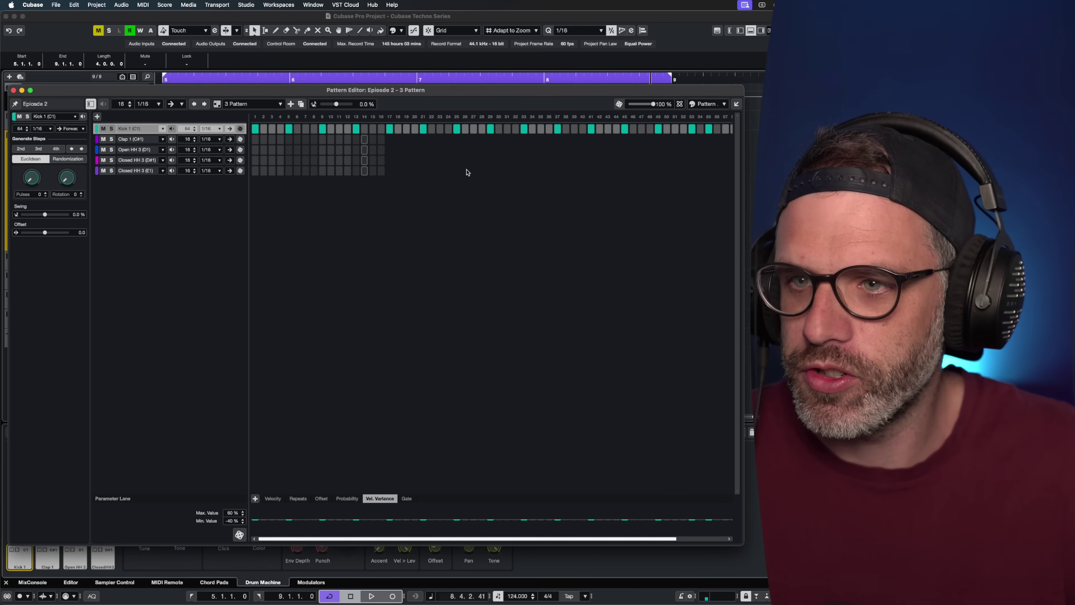
{"action": "scroll", "coordinate": [467, 173], "scroll_direction": "right", "scroll_amount": 3}
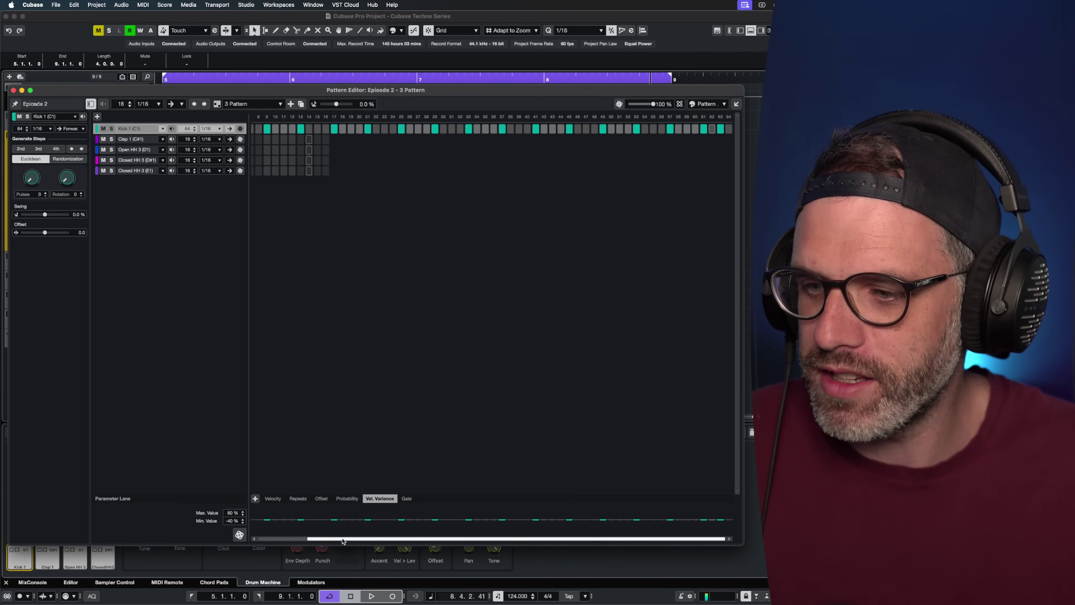
{"action": "left_click_drag", "start_coordinate": [343, 542], "coordinate": [306, 542]}
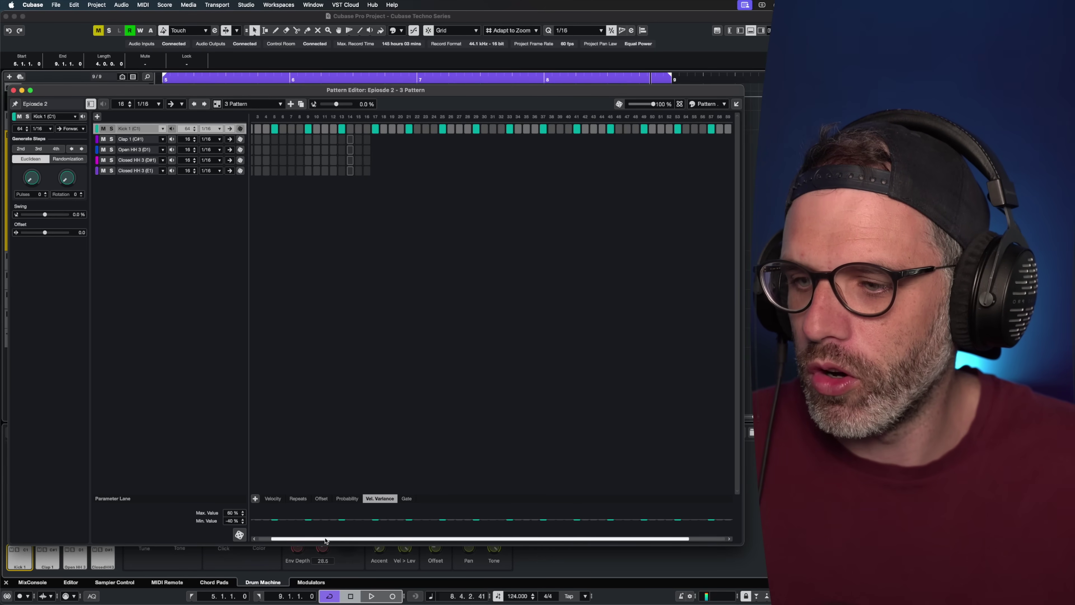
{"action": "left_click_drag", "start_coordinate": [326, 540], "coordinate": [313, 540]}
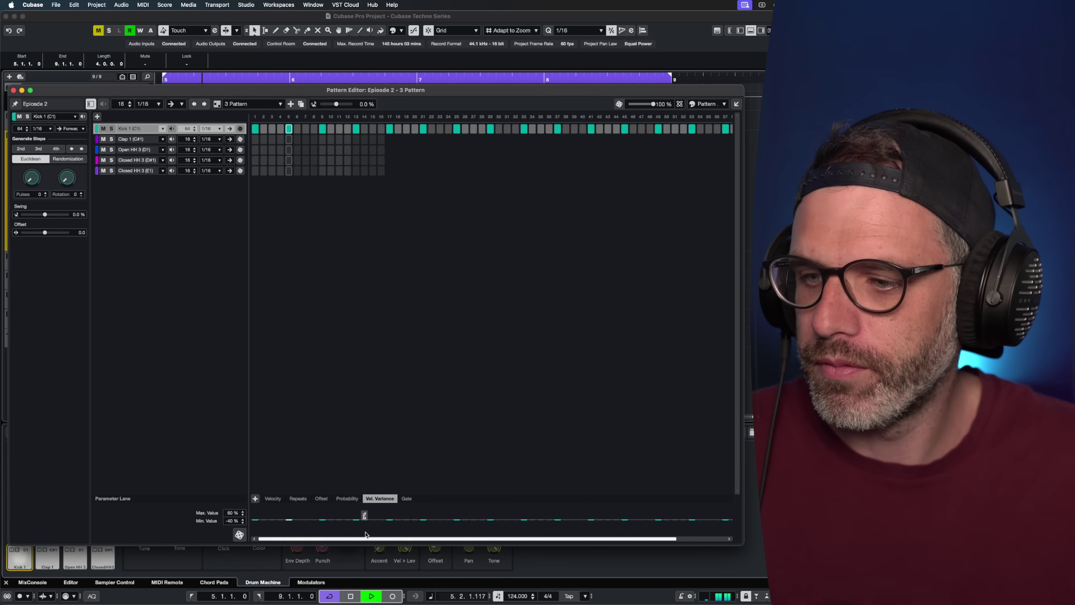
{"action": "left_click_drag", "start_coordinate": [359, 540], "coordinate": [491, 528]}
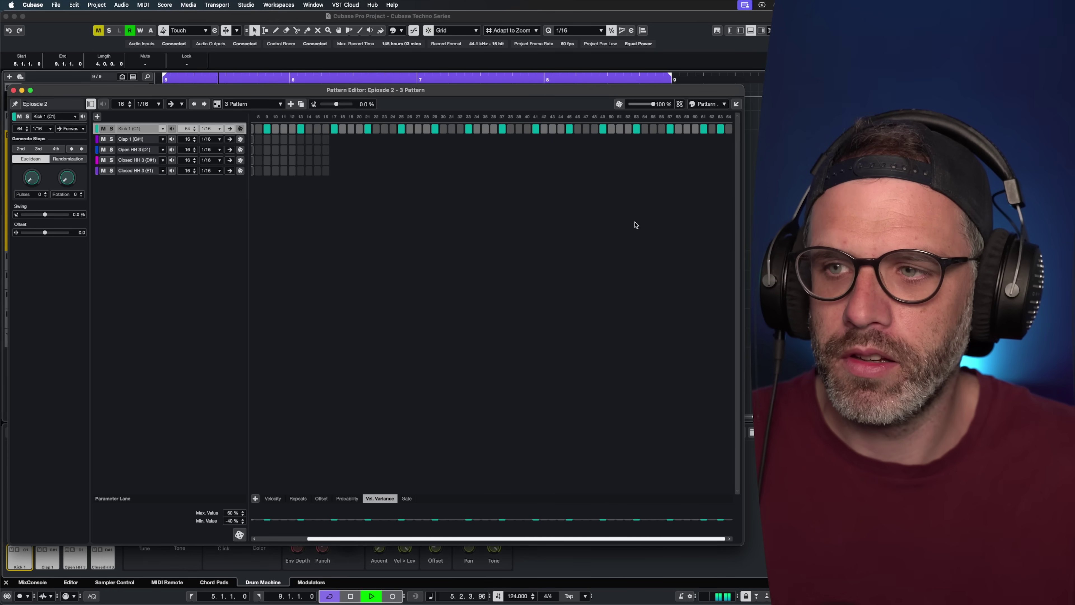
{"action": "key", "text": "space"}
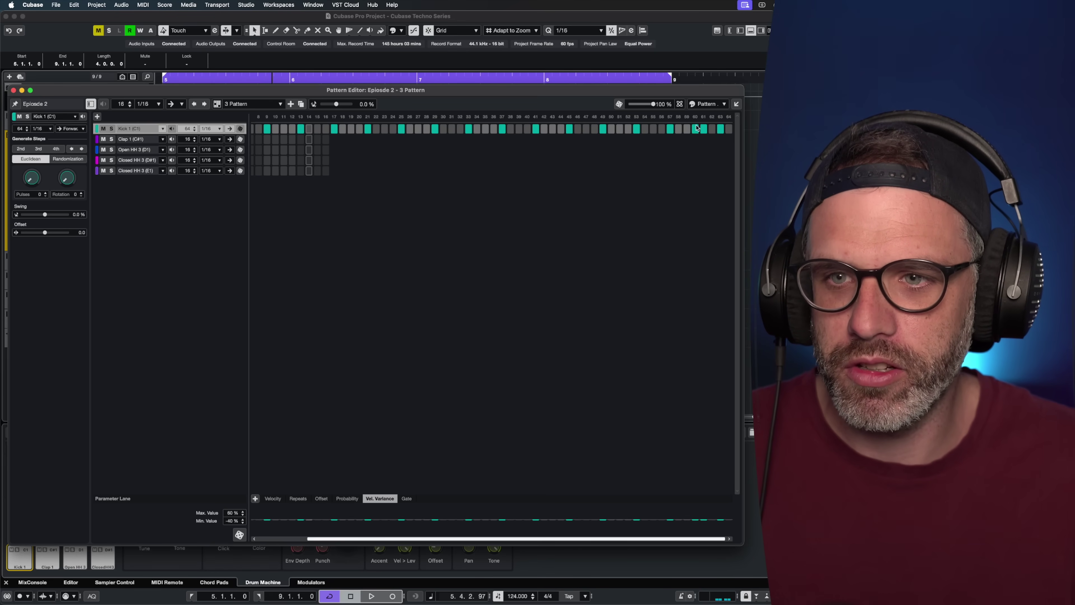
Lower two late kick velocities, one to 66, and audition from bar 8.
{"action": "left_click", "coordinate": [544, 80]}
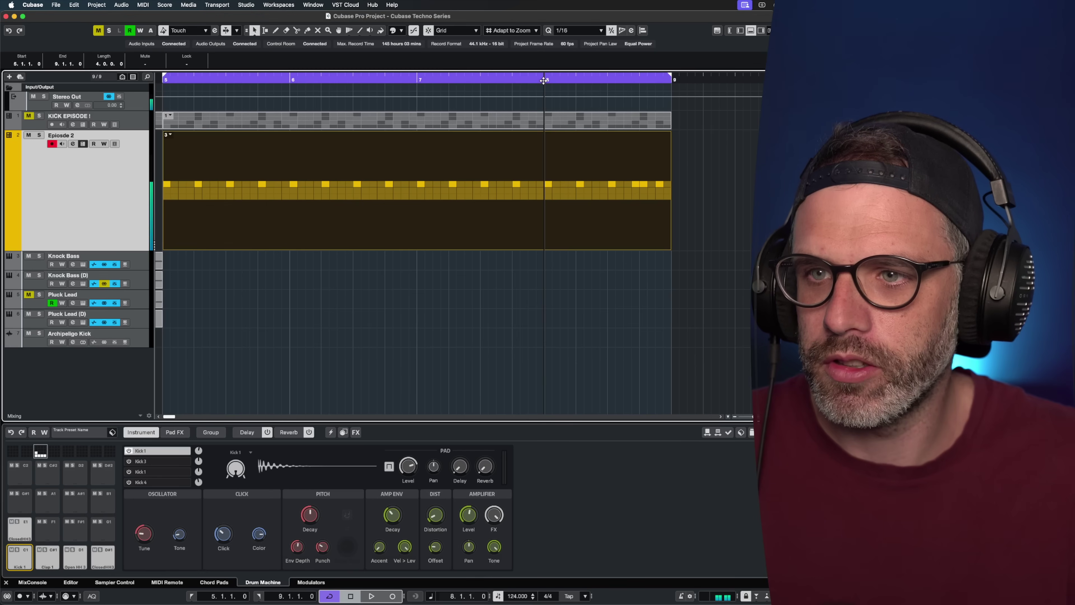
{"action": "key", "text": "Return"}
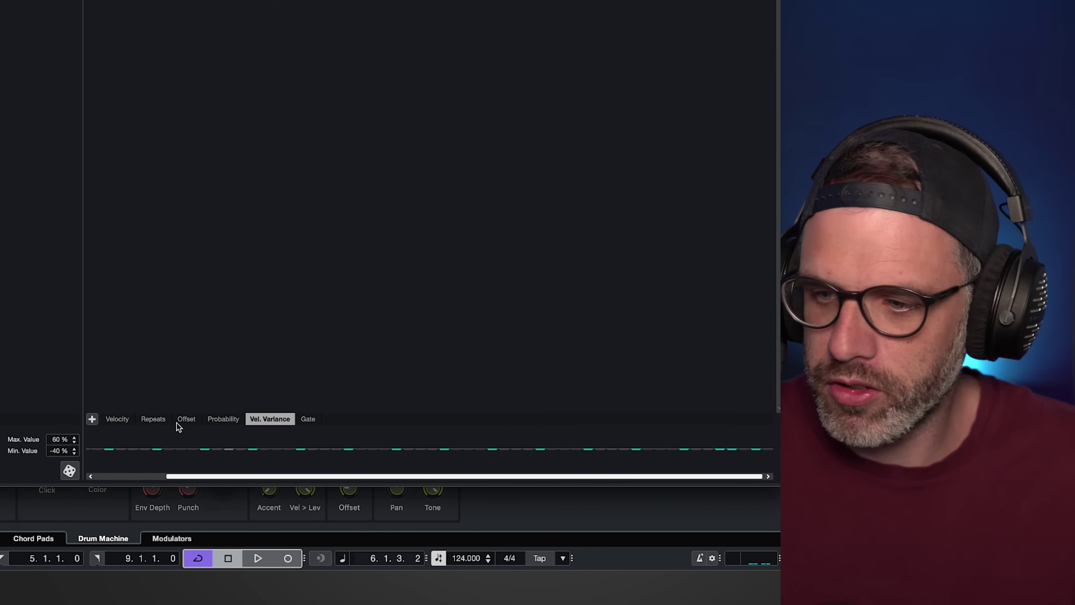
{"action": "left_click", "coordinate": [119, 419]}
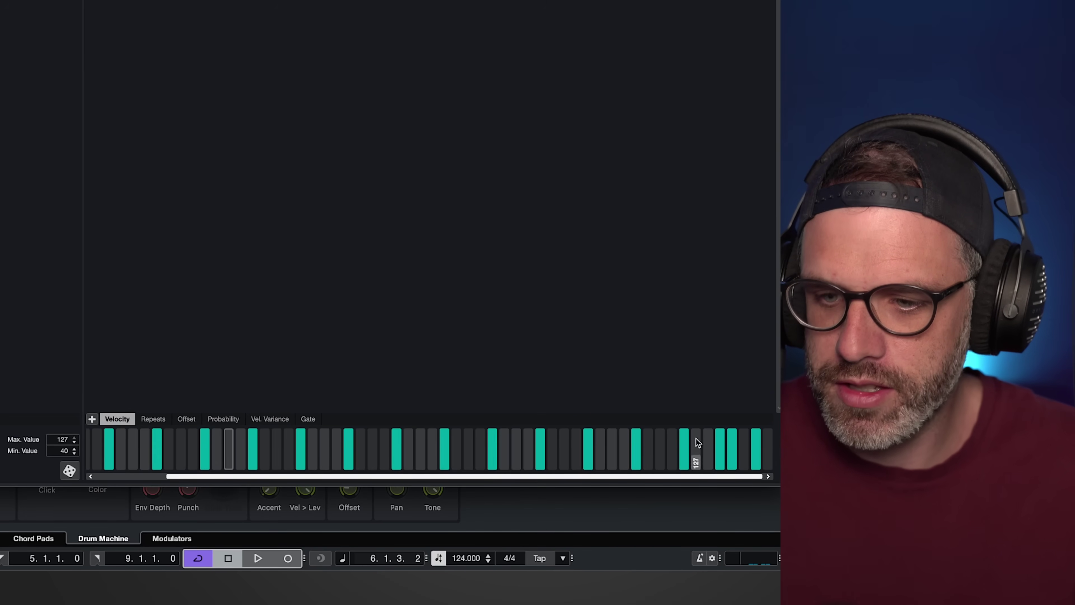
{"action": "left_click", "coordinate": [723, 449]}
{"action": "left_click", "coordinate": [756, 449]}
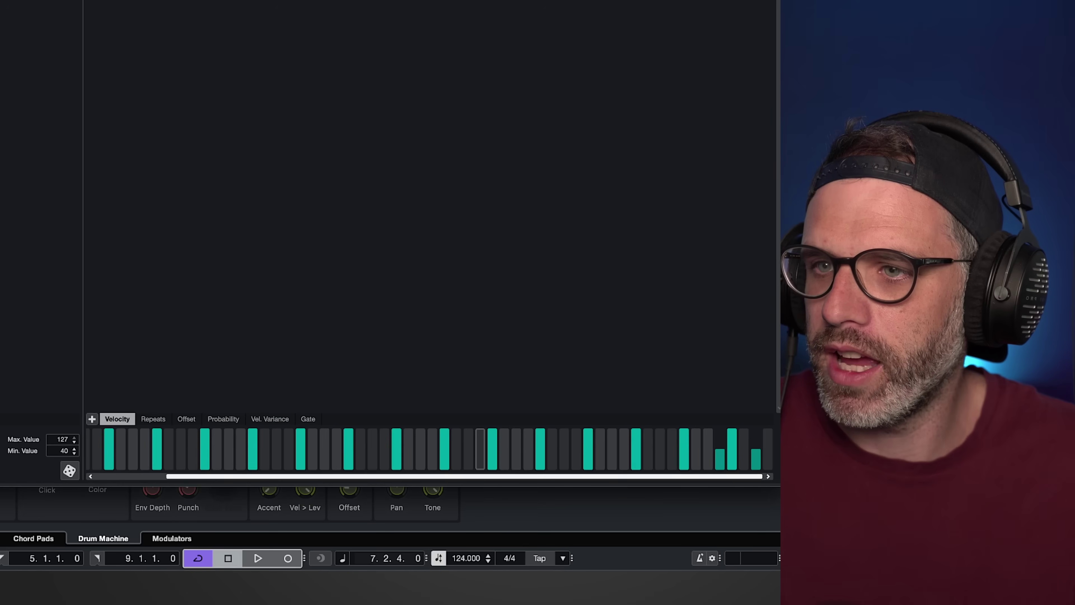
{"action": "key", "text": "space"}
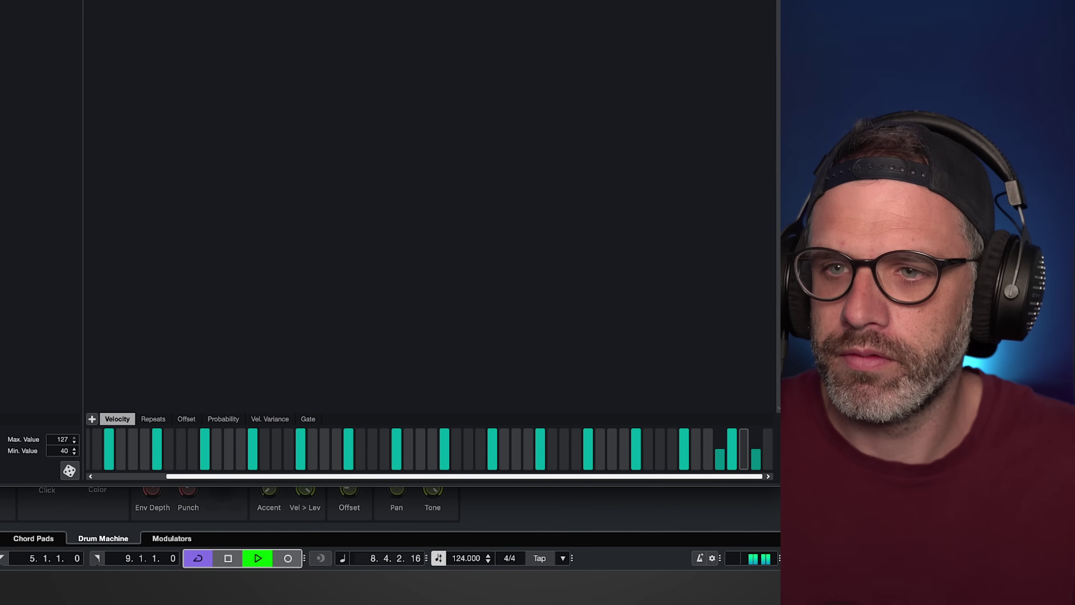
{"action": "key", "text": "space"}
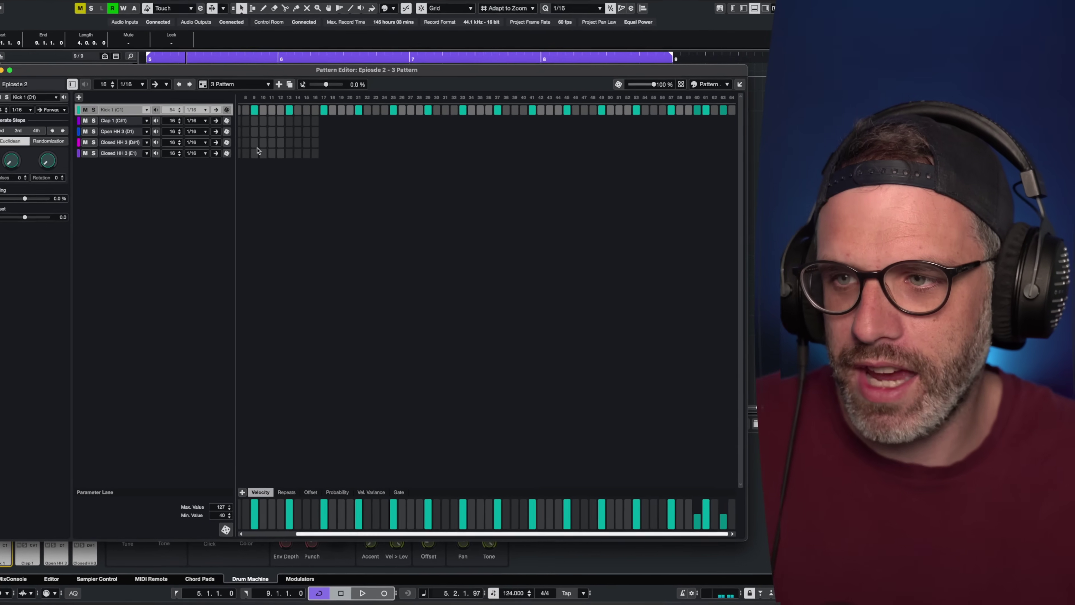
Add claps on steps 5 and 13 and an open hi-hat on step 4.
{"action": "left_click", "coordinate": [289, 120]}
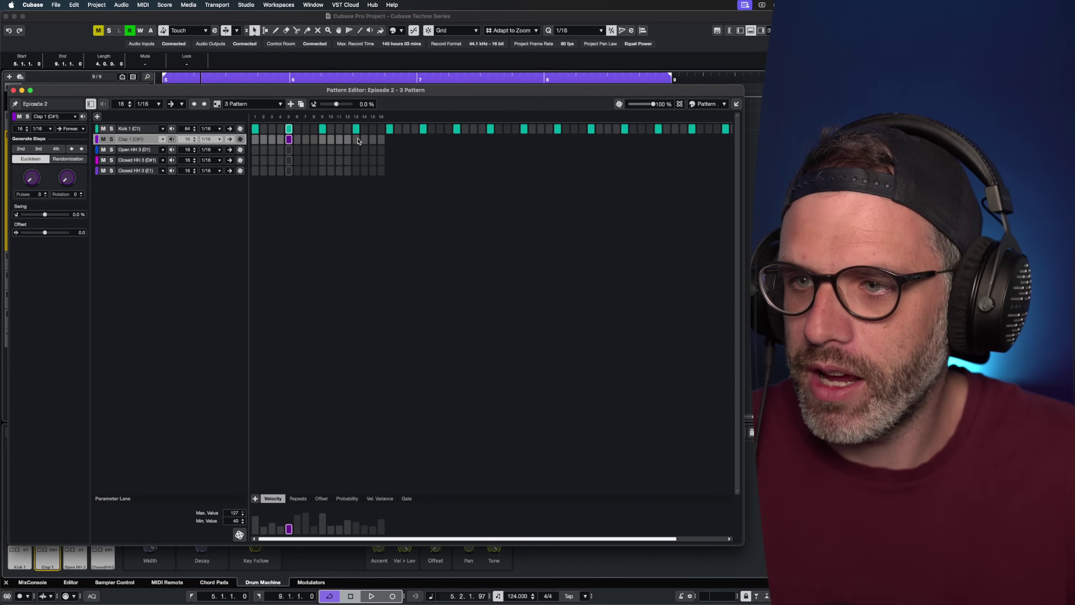
{"action": "left_click", "coordinate": [357, 140]}
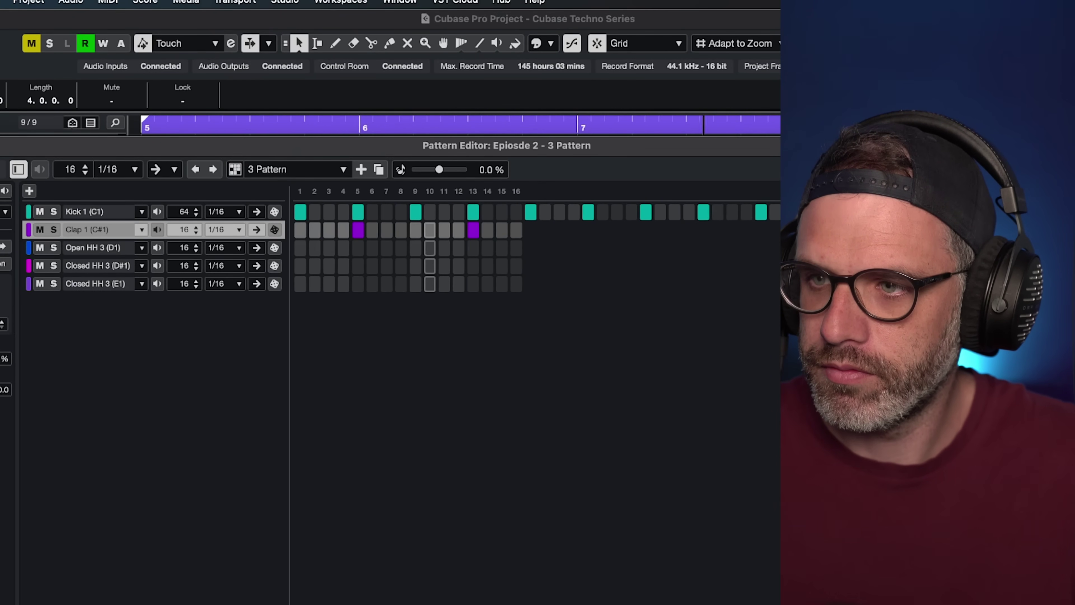
{"action": "left_click", "coordinate": [343, 248]}
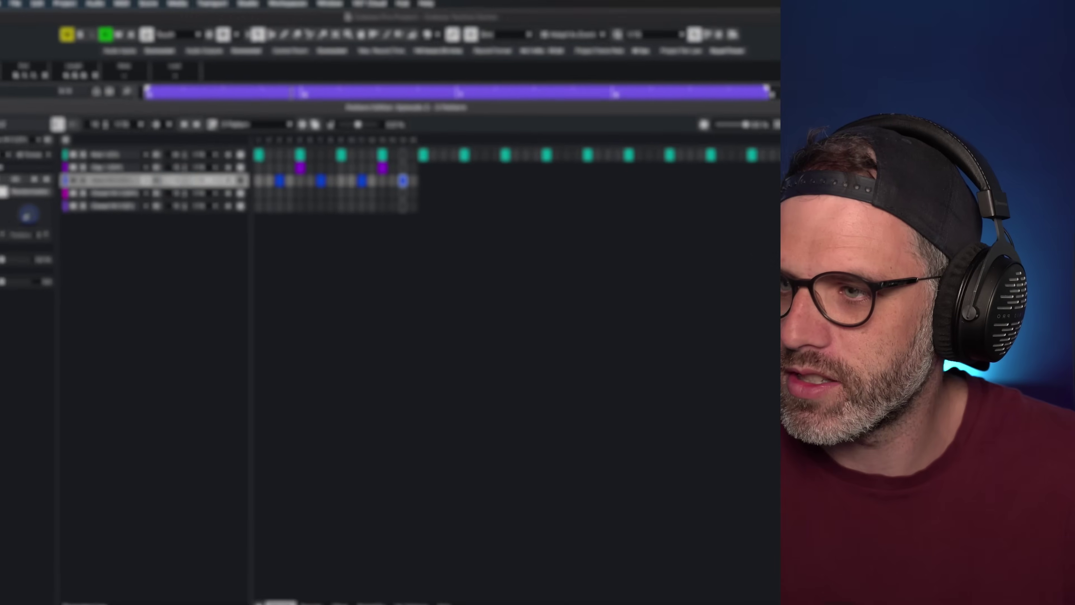
Add Open HH 3 hits on steps 19, 23, 27, 31, 34, 35, halving step 35's velocity.
{"action": "scroll", "coordinate": [164, 176], "scroll_direction": "up", "scroll_amount": 19}
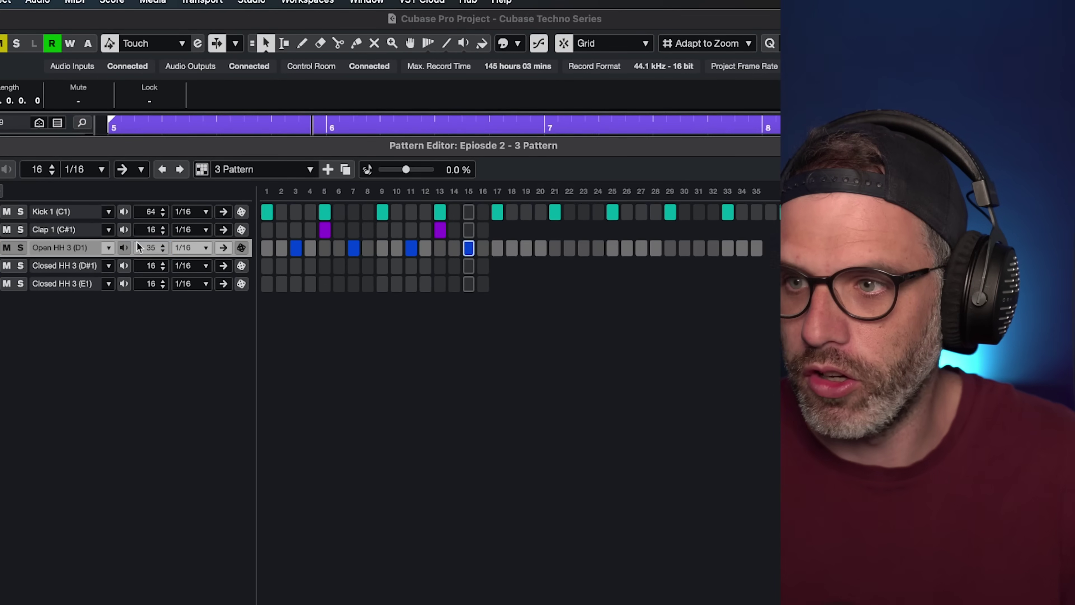
{"action": "left_click", "coordinate": [527, 248]}
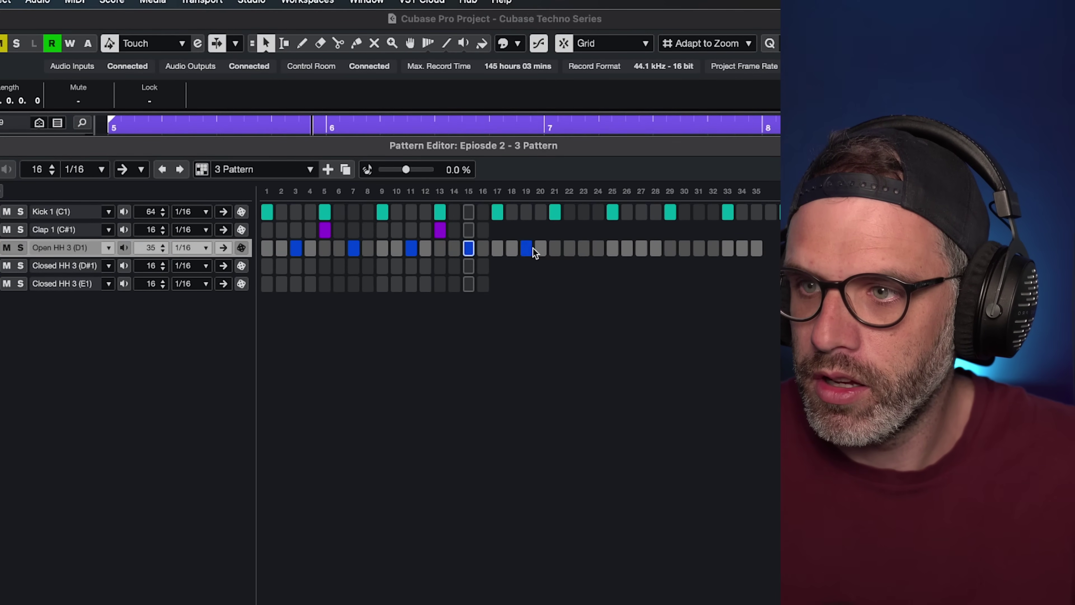
{"action": "left_click", "coordinate": [582, 247]}
{"action": "left_click", "coordinate": [641, 248]}
{"action": "left_click", "coordinate": [700, 247]}
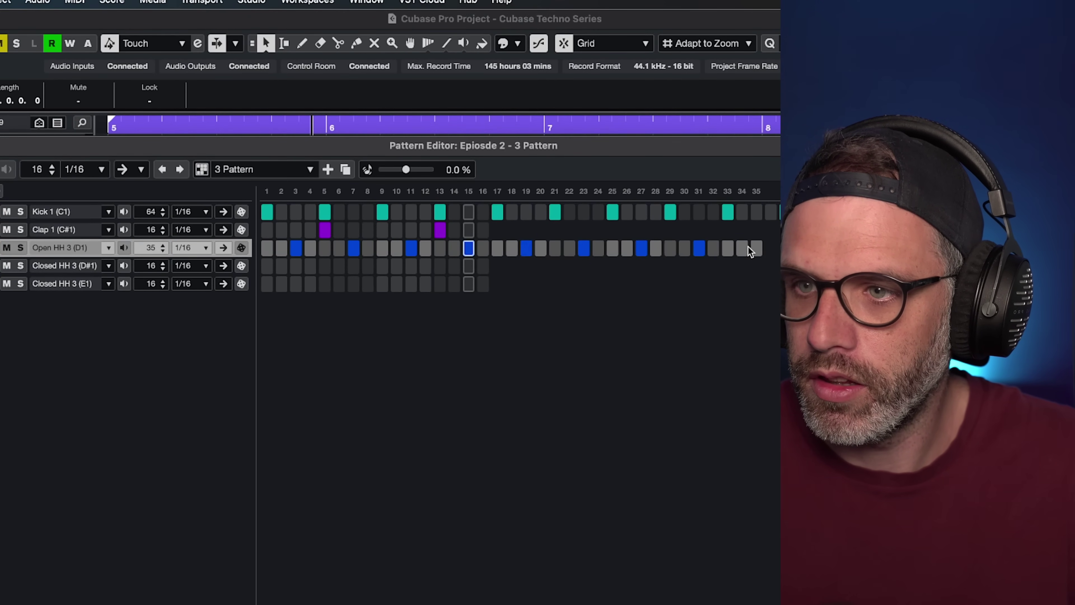
{"action": "left_click", "coordinate": [743, 248]}
{"action": "left_click", "coordinate": [757, 248]}
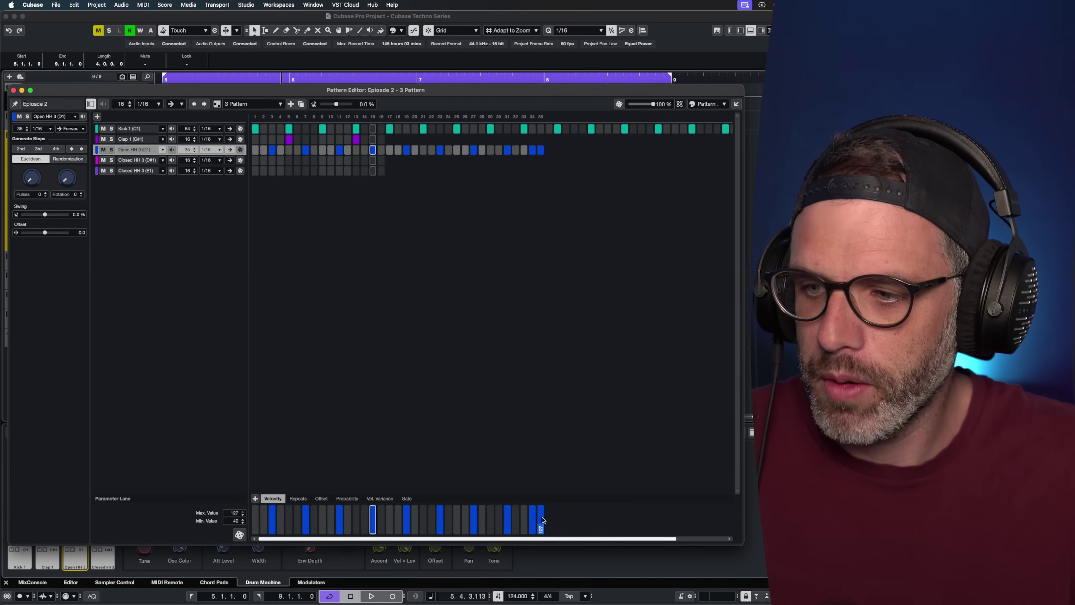
{"action": "left_click", "coordinate": [544, 520]}
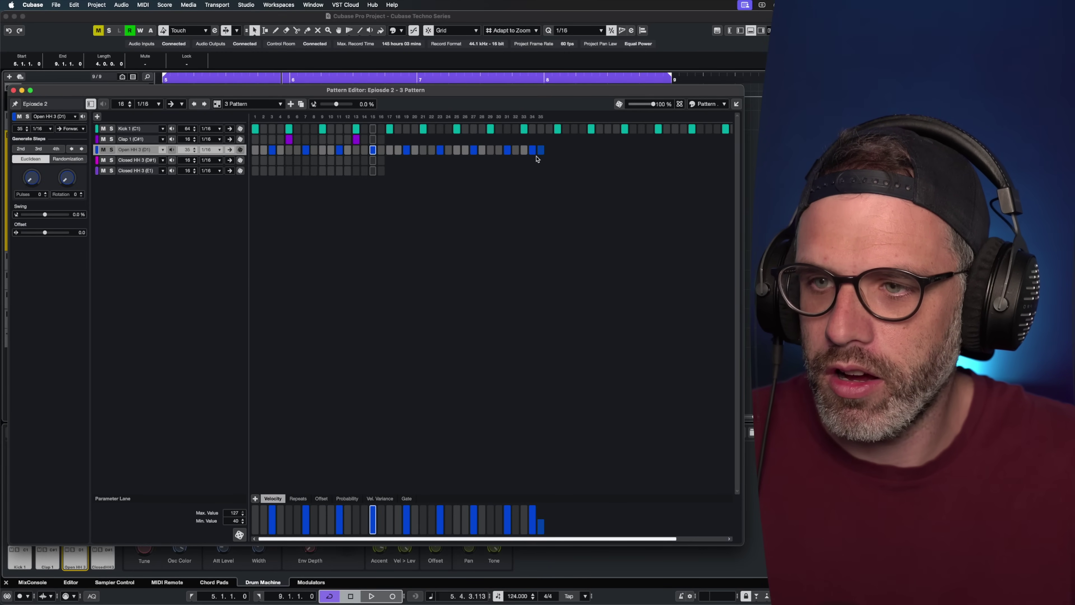
{"action": "key", "text": "space"}
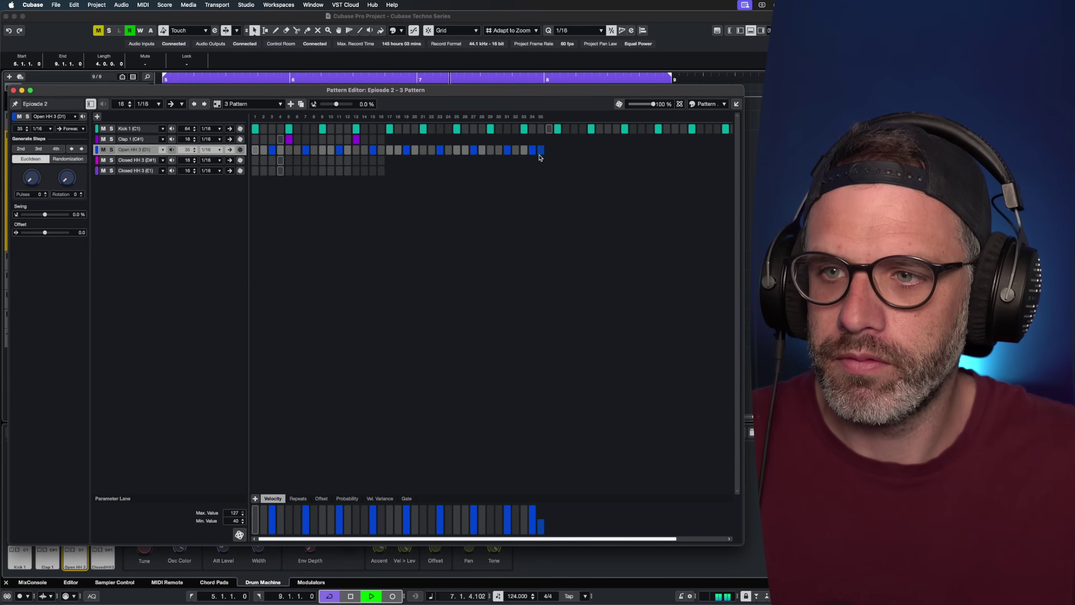
{"action": "key", "text": "space"}
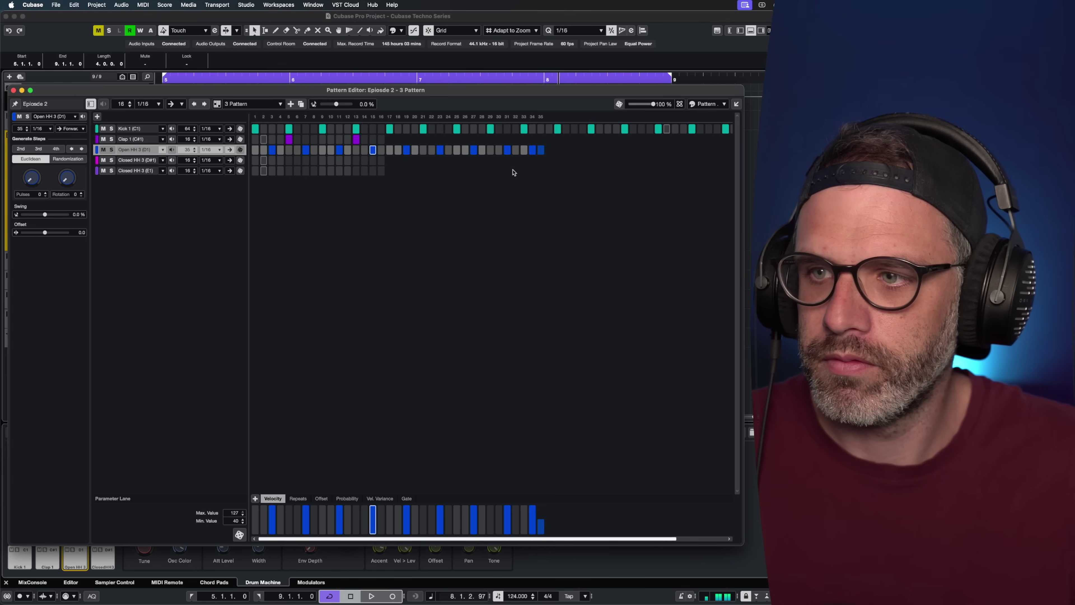
Set the Open HH 3 lane to 32 steps and resume playback.
{"action": "double_click", "coordinate": [186, 151]}
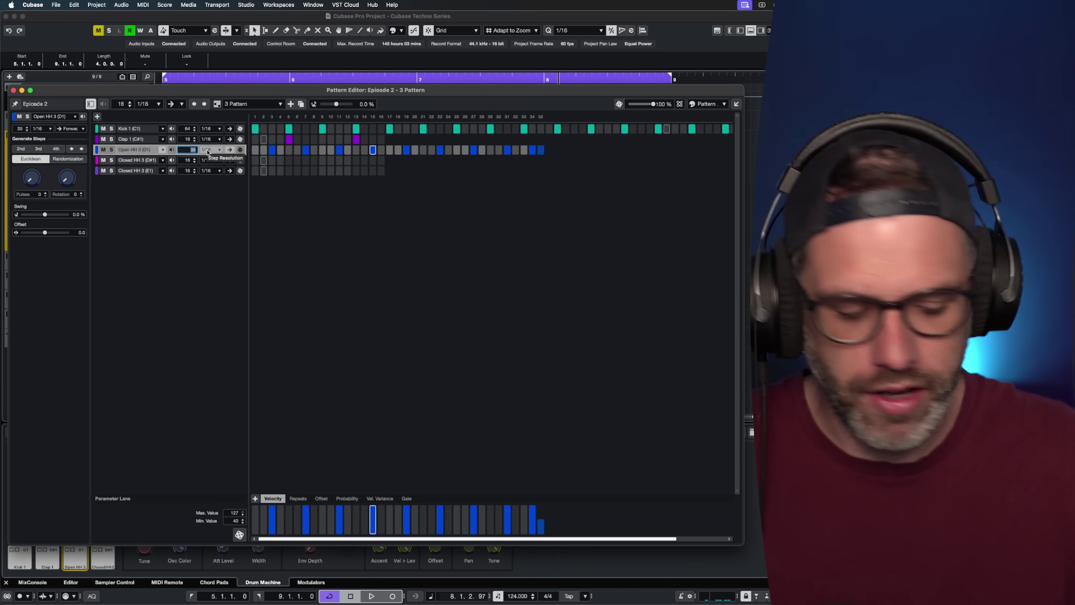
{"action": "type", "text": "32"}
{"action": "key", "text": "Return"}
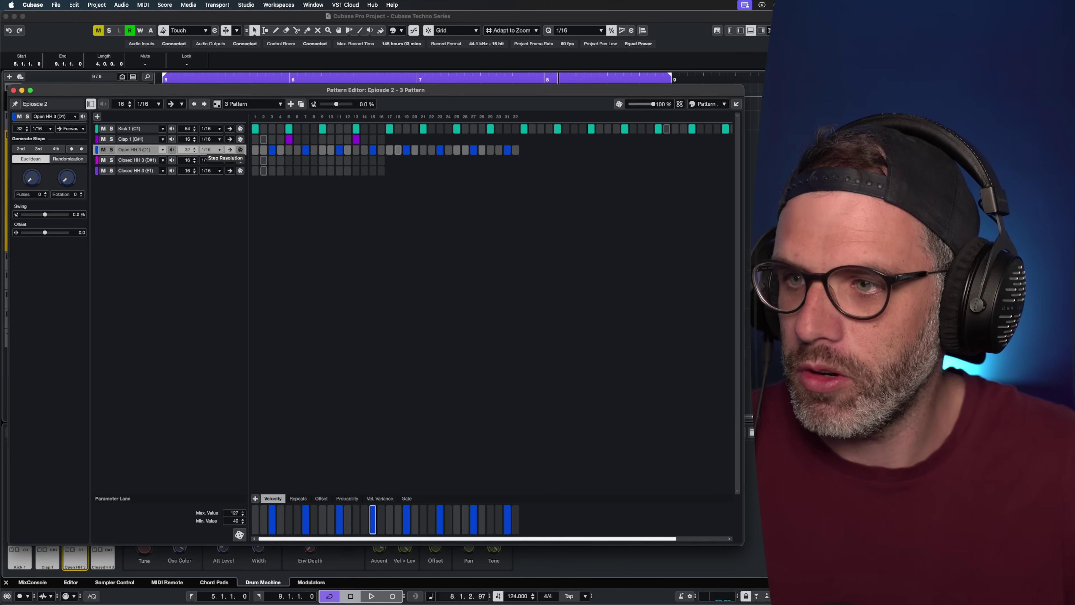
{"action": "key", "text": "space"}
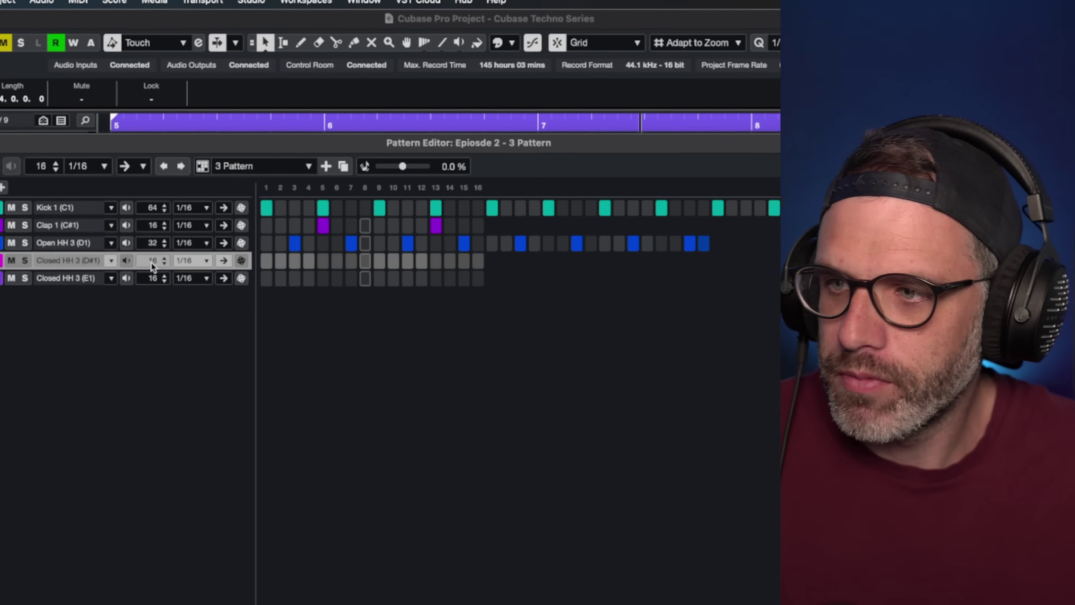
Cut both Closed HH 3 lanes (D#1 and E1) to four steps.
{"action": "left_click", "coordinate": [186, 161]}
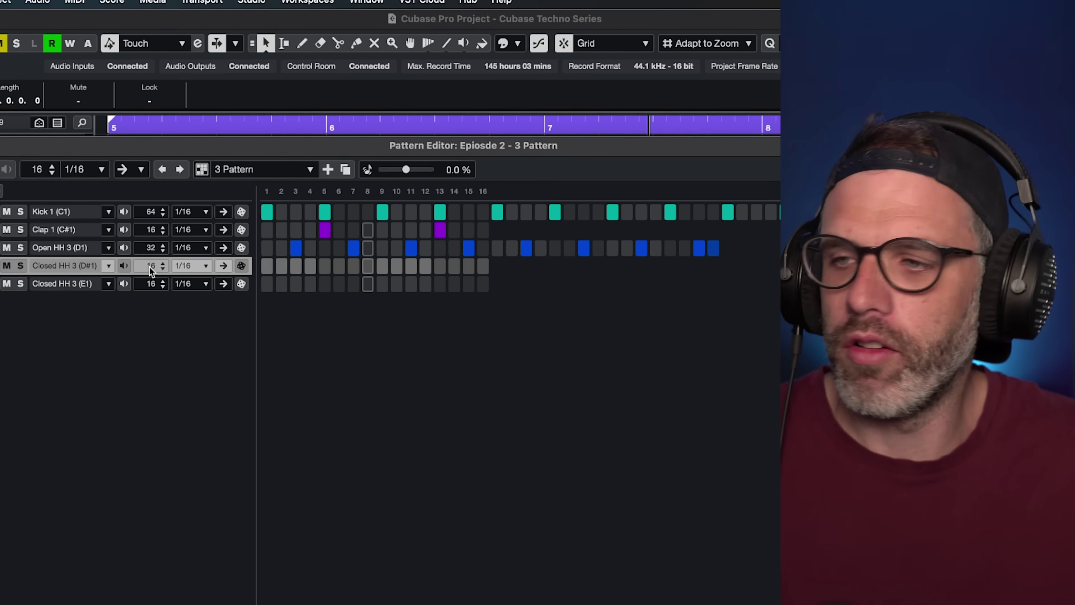
{"action": "double_click", "coordinate": [150, 266]}
{"action": "key", "text": "Return"}
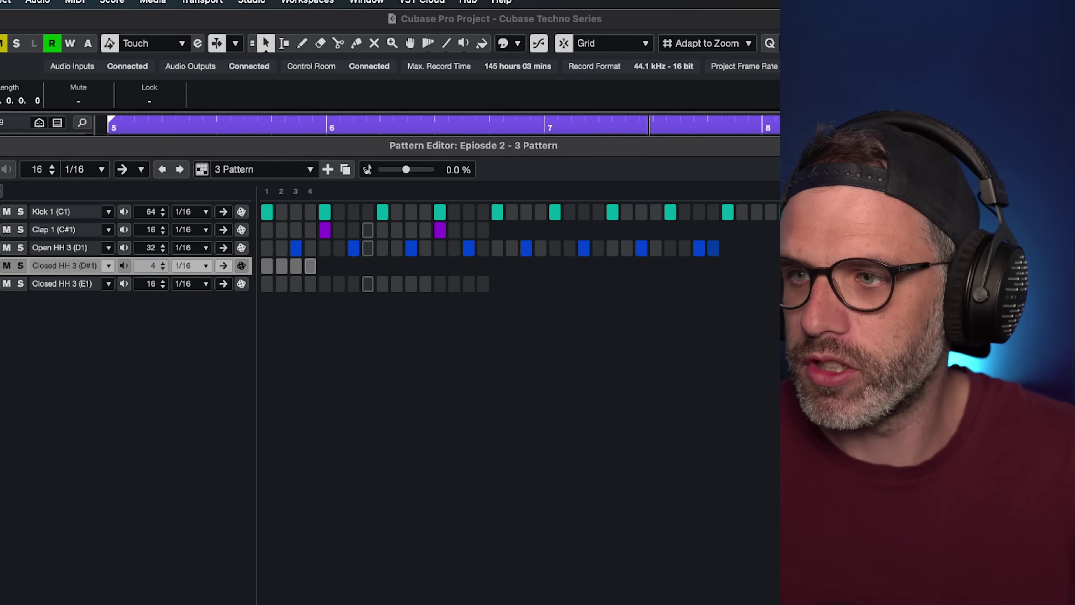
{"action": "left_click", "coordinate": [155, 285]}
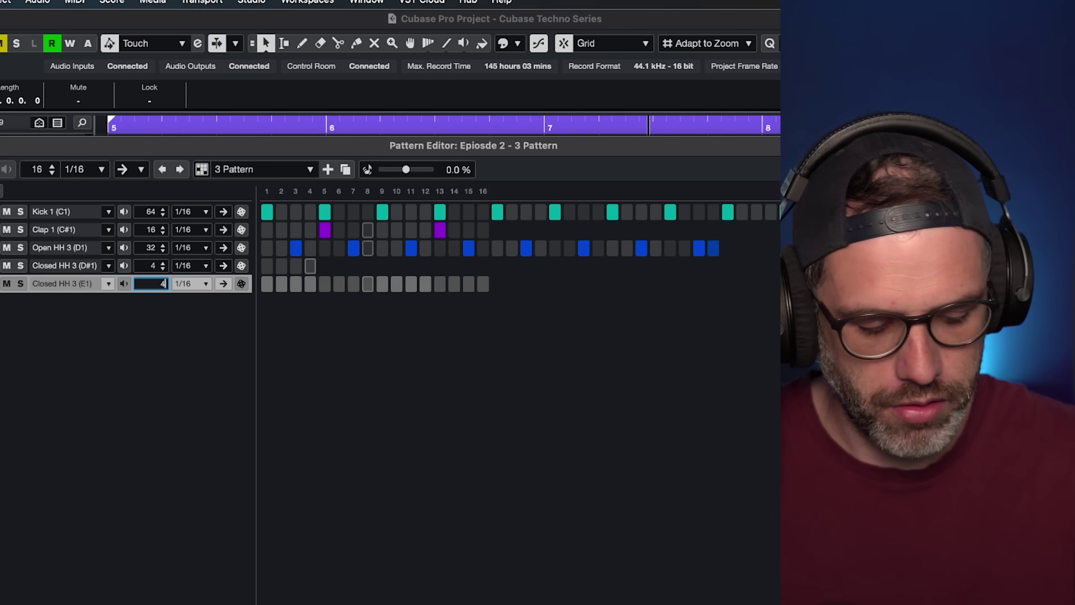
{"action": "type", "text": "4"}
{"action": "key", "text": "Return"}
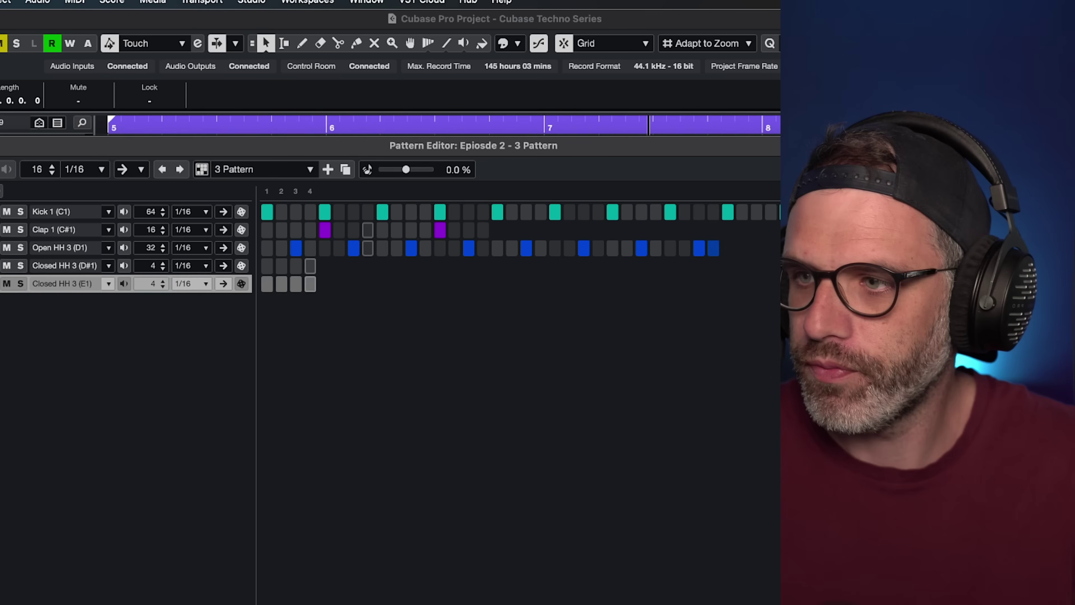
Set the D#1 lane to 1/8 with two steps on, and switch on the first three E1 steps.
{"action": "left_click", "coordinate": [196, 265]}
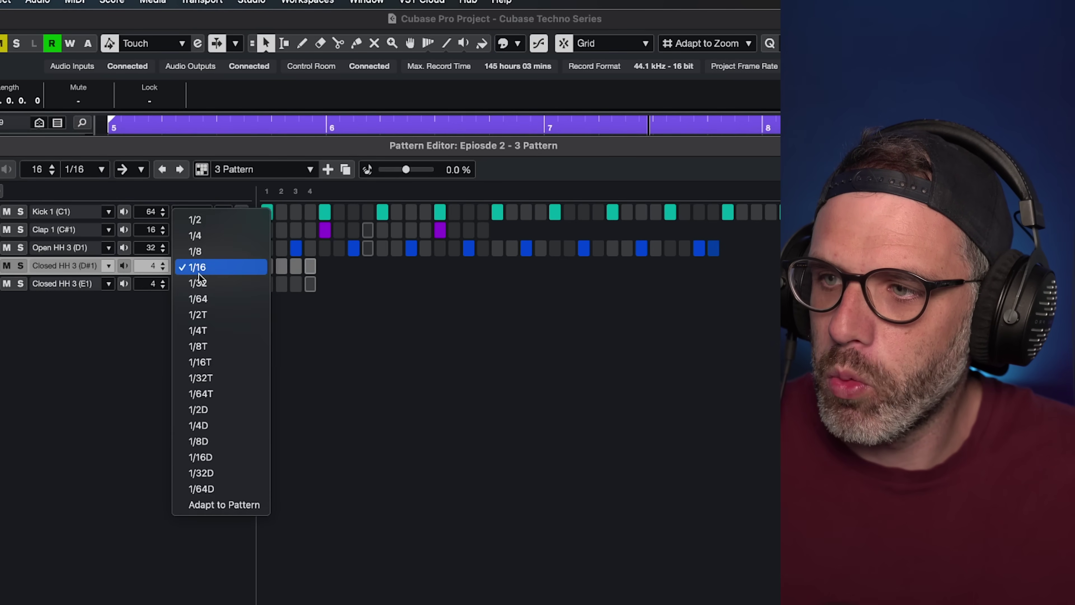
{"action": "left_click", "coordinate": [208, 251]}
{"action": "left_click", "coordinate": [271, 266]}
{"action": "left_click", "coordinate": [296, 265]}
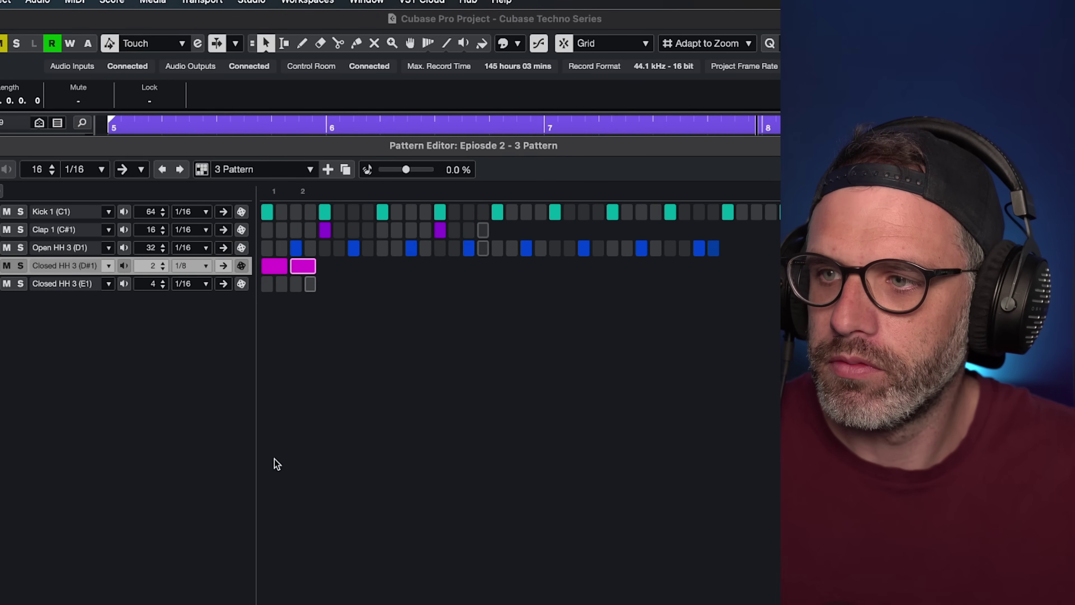
{"action": "left_click_drag", "start_coordinate": [265, 286], "coordinate": [296, 284]}
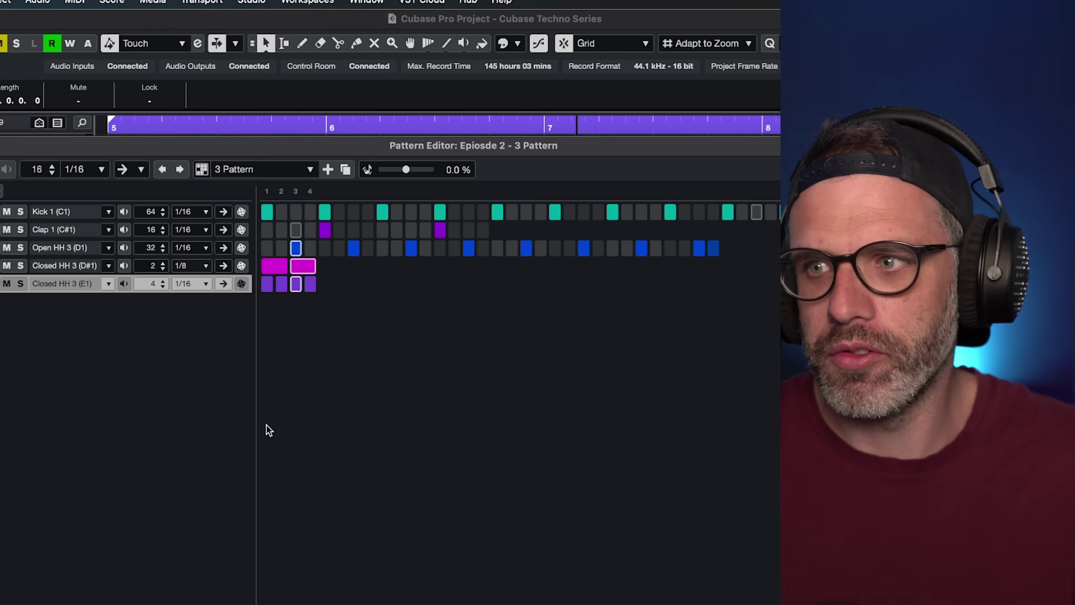
Solo both closed-hat lanes, clear the two D#1 steps and return D#1 to 1/16.
{"action": "left_click", "coordinate": [20, 283]}
{"action": "left_click", "coordinate": [20, 266]}
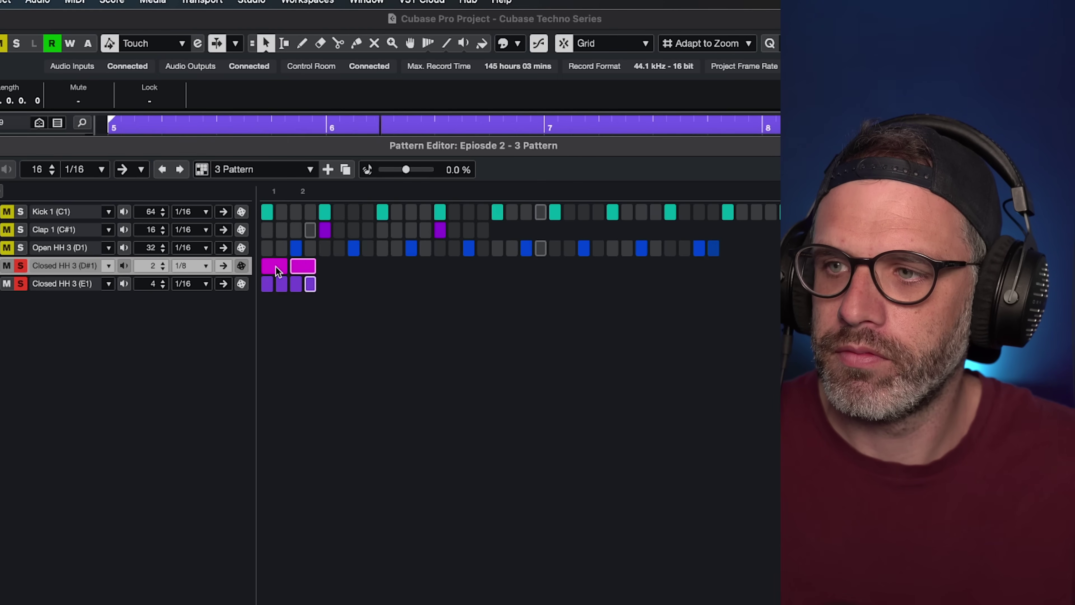
{"action": "left_click_drag", "start_coordinate": [275, 266], "coordinate": [297, 266]}
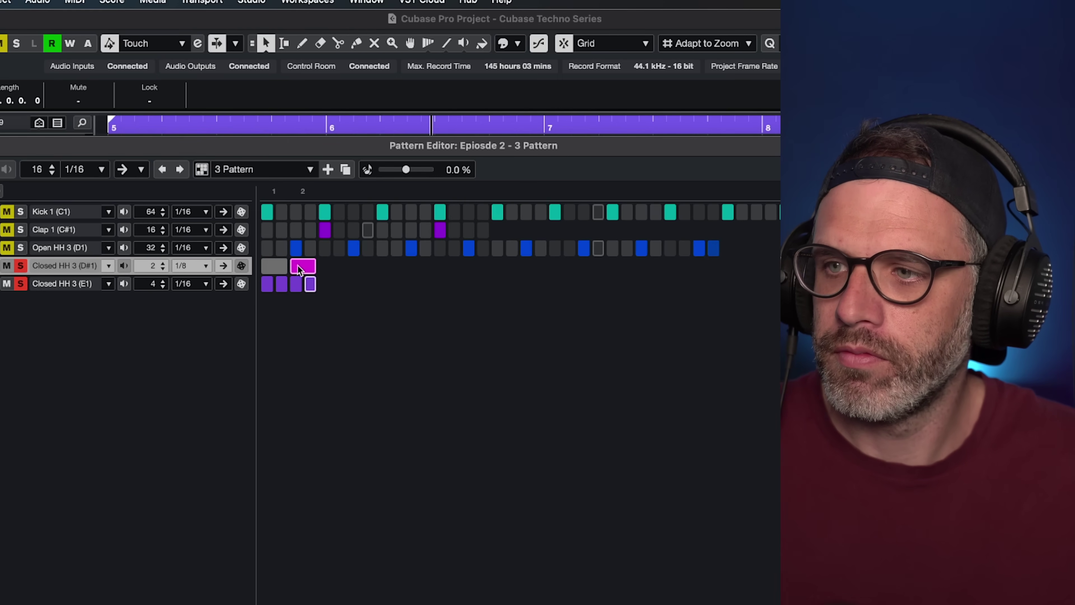
{"action": "left_click", "coordinate": [192, 266]}
{"action": "left_click", "coordinate": [201, 282]}
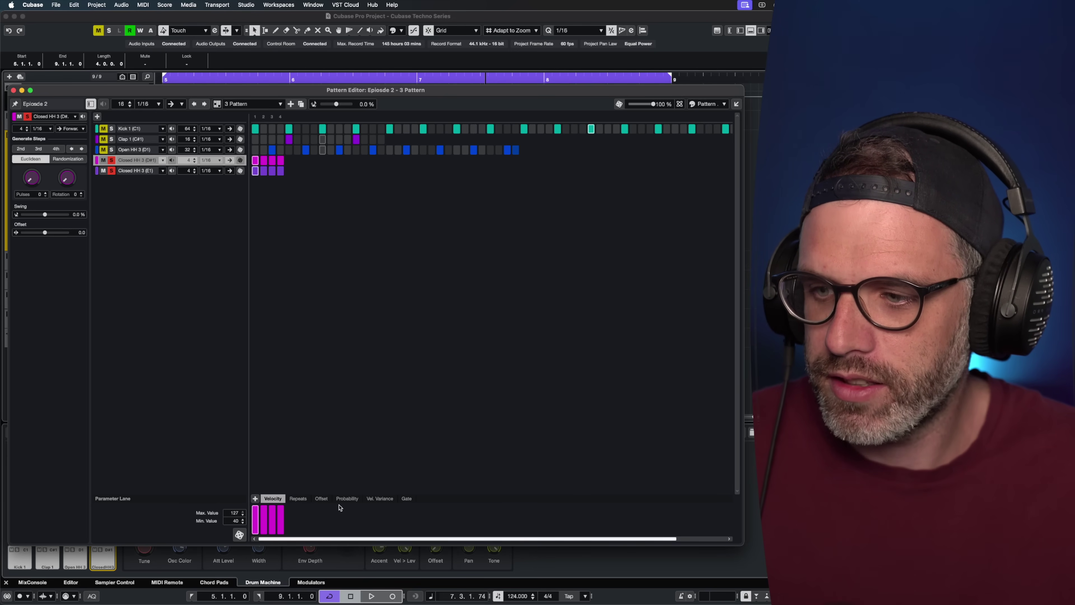
View the Repeats, Probability, Vel. Variance, Offset and Gate parameter lanes, then return to Velocity.
{"action": "left_click", "coordinate": [298, 498]}
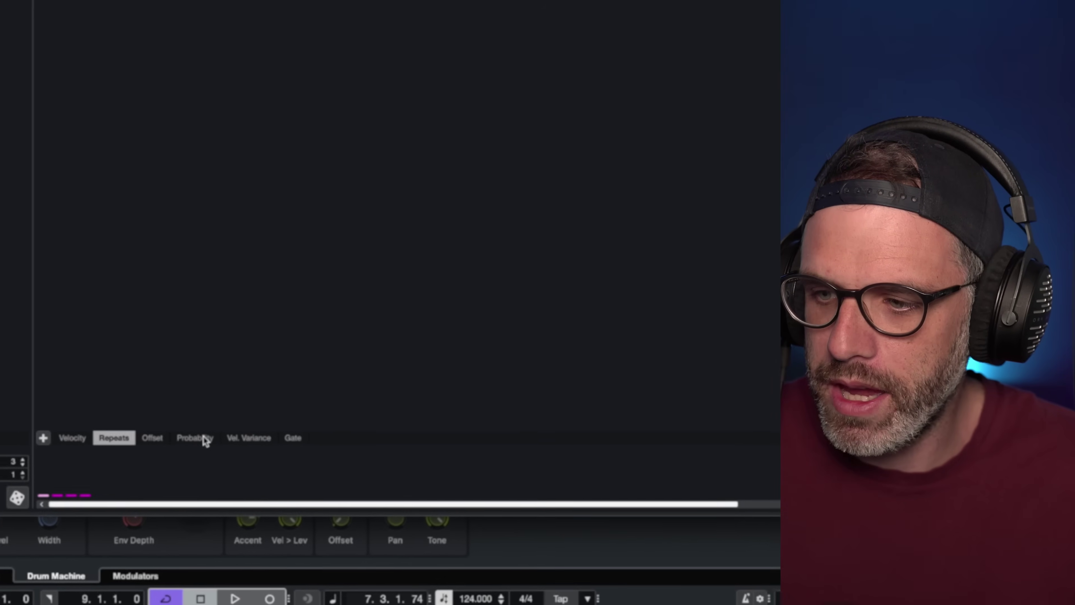
{"action": "left_click", "coordinate": [347, 498]}
{"action": "left_click", "coordinate": [379, 499]}
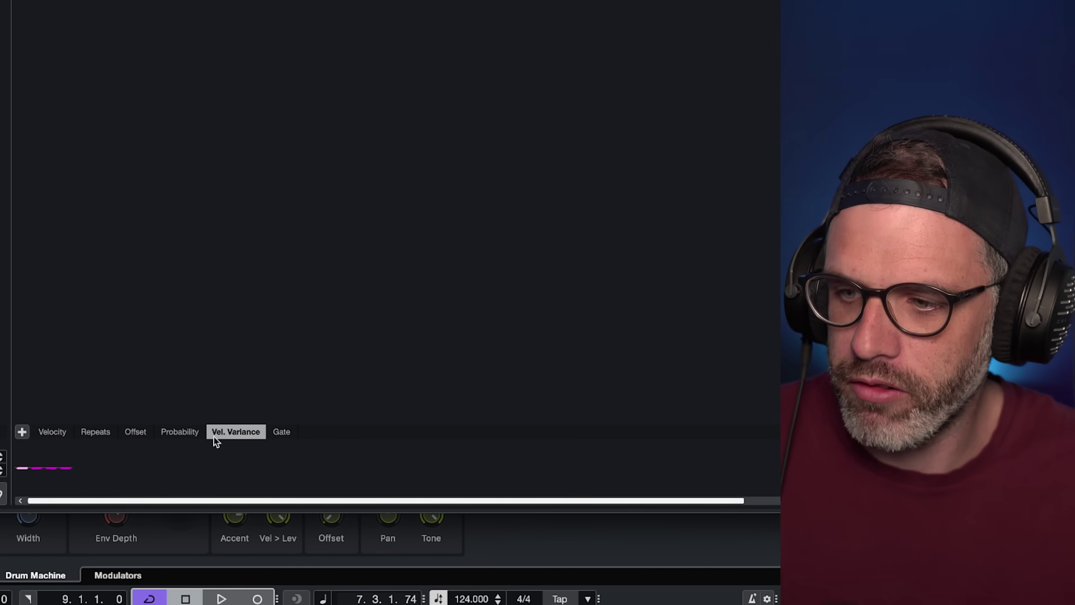
{"action": "left_click", "coordinate": [134, 437]}
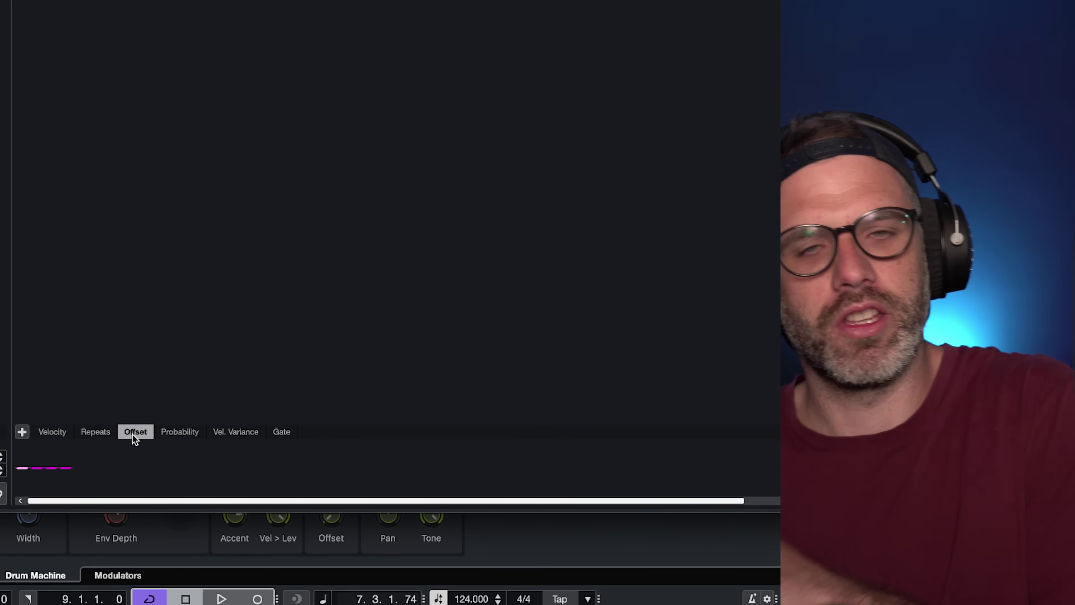
{"action": "left_click", "coordinate": [282, 432]}
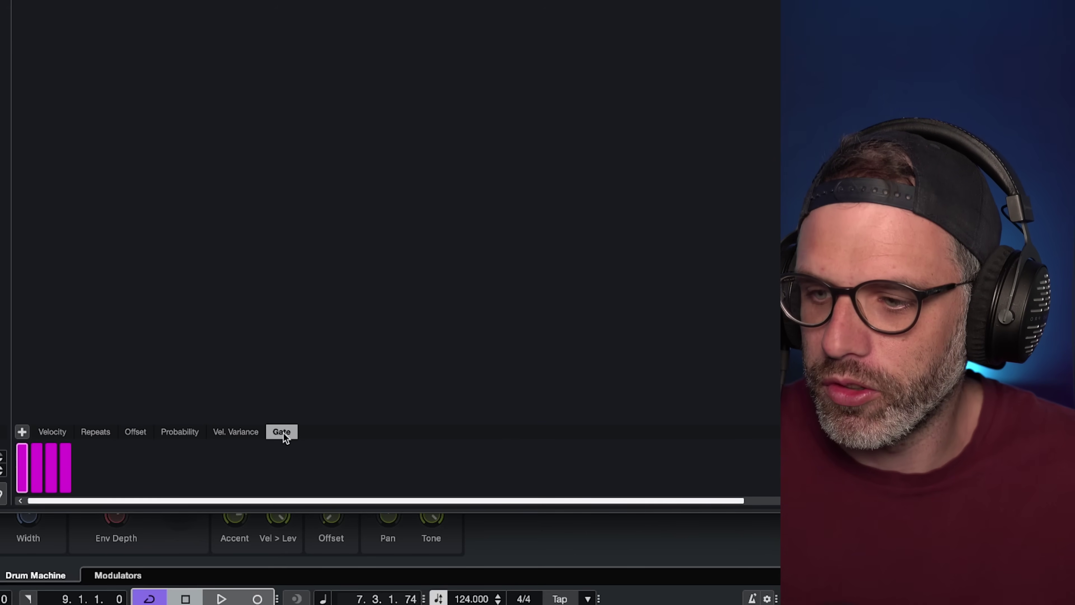
{"action": "left_click", "coordinate": [62, 433]}
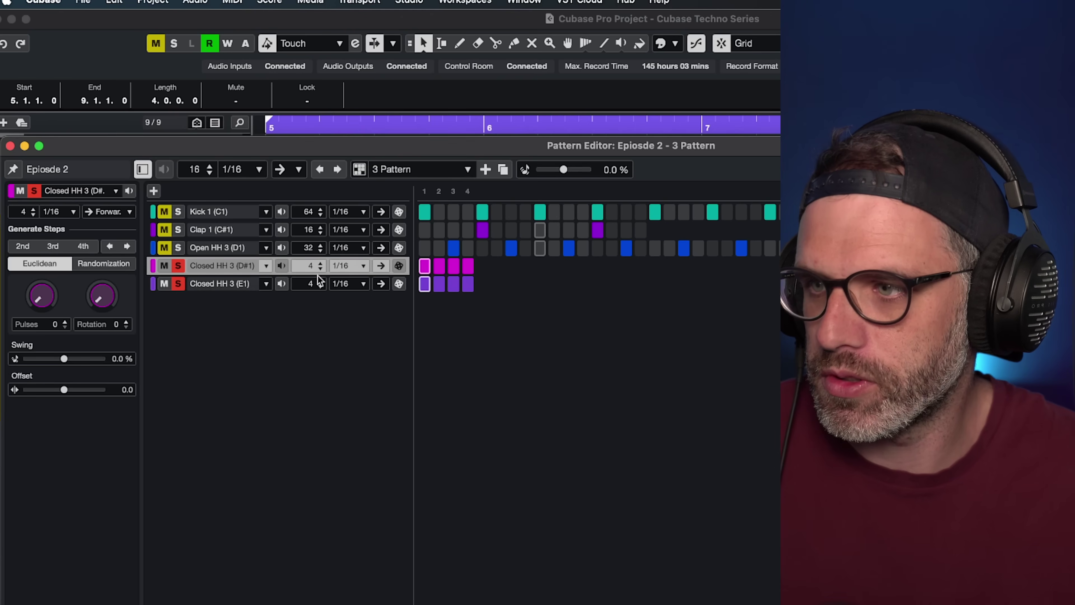
Unsolo both Closed HH 3 lanes and set Pattern Swing to 43.8 %, leaving lane swing at zero.
{"action": "left_click", "coordinate": [178, 285]}
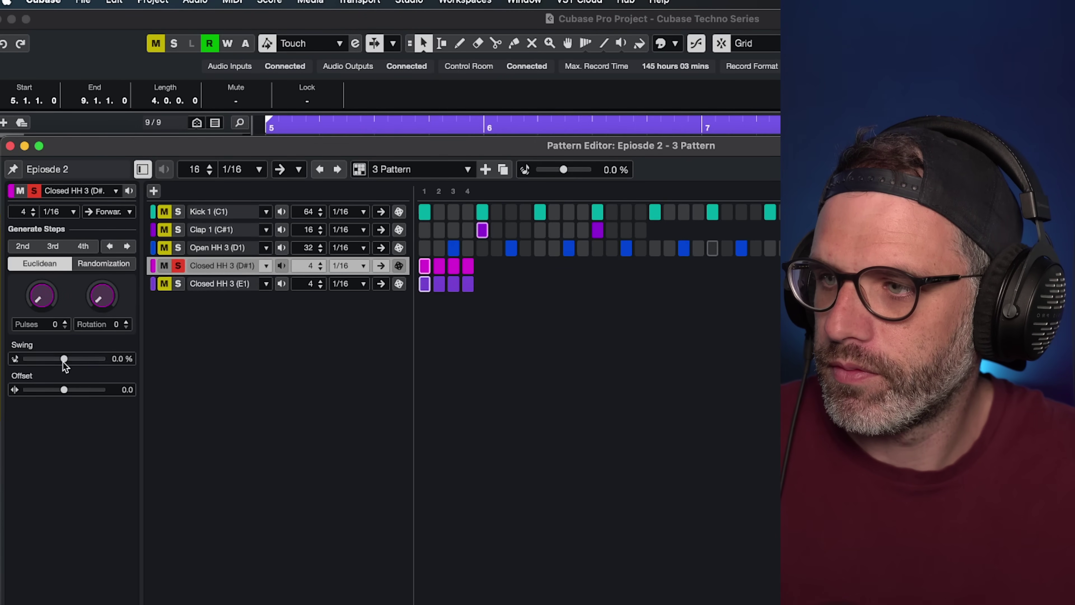
{"action": "left_click_drag", "start_coordinate": [64, 360], "coordinate": [82, 360]}
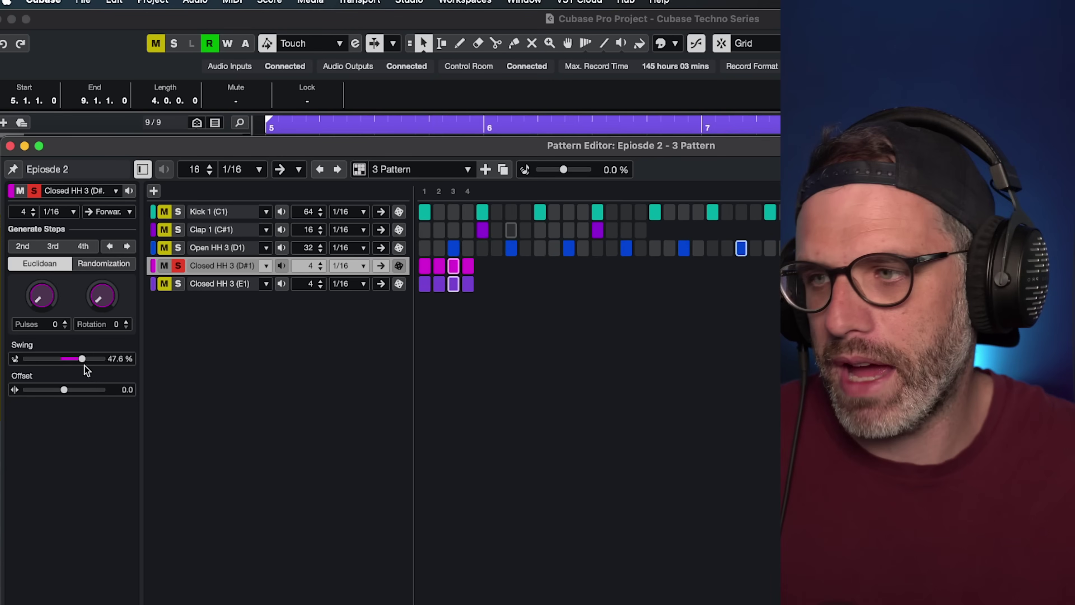
{"action": "left_click_drag", "start_coordinate": [85, 365], "coordinate": [67, 365]}
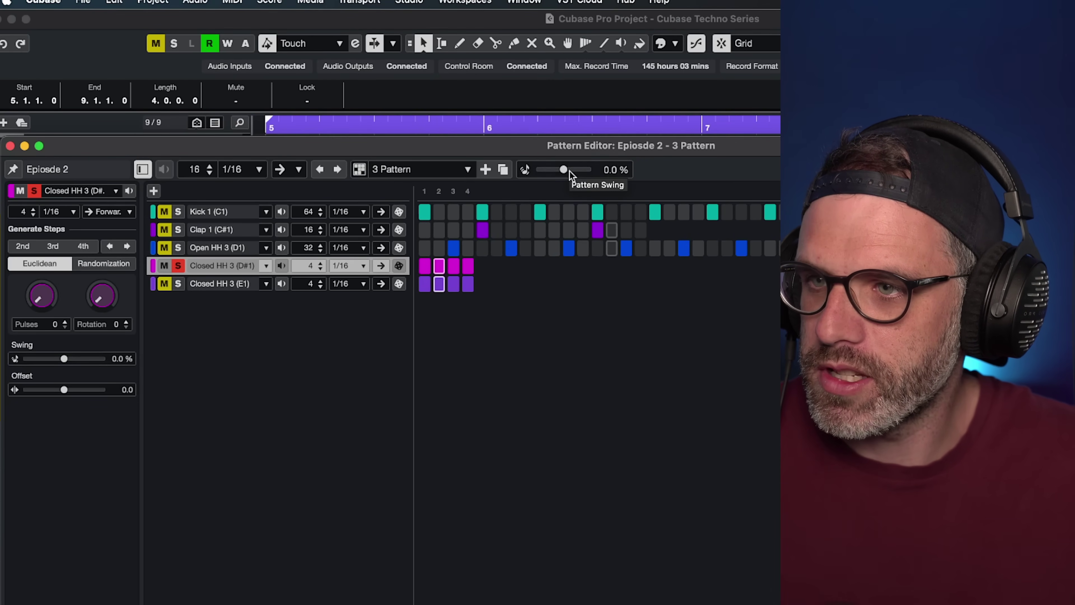
{"action": "left_click_drag", "start_coordinate": [570, 171], "coordinate": [571, 175]}
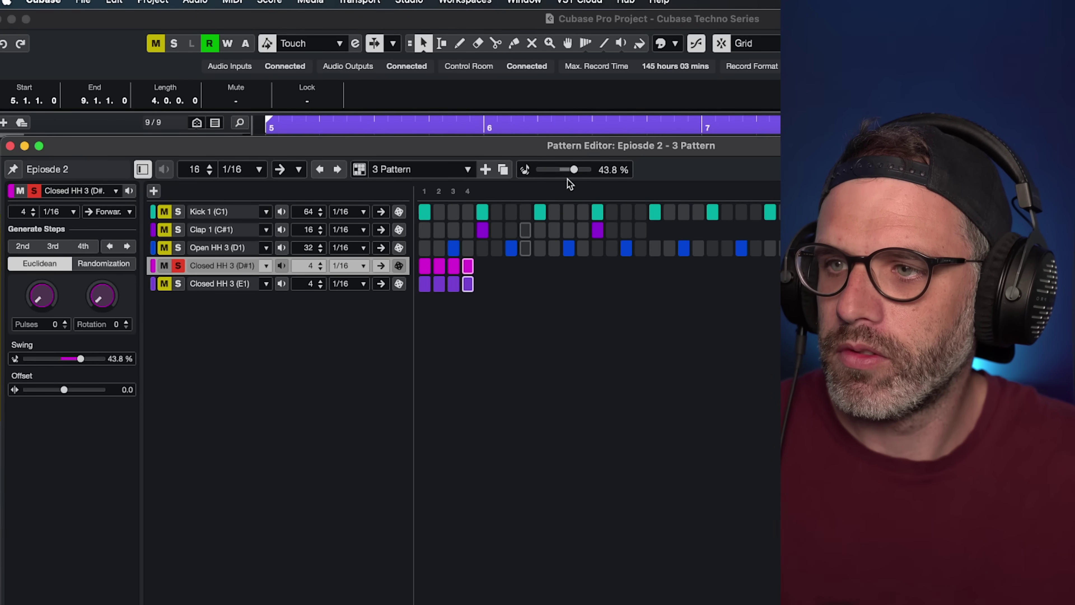
{"action": "left_click", "coordinate": [178, 267]}
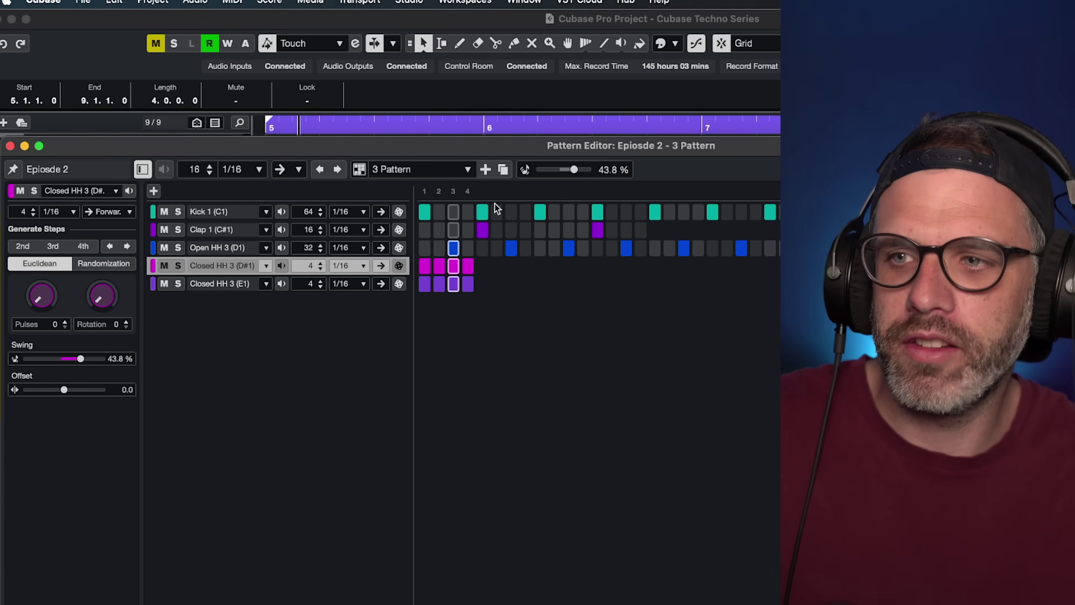
Switch on the 16th Clap step, drop pattern swing to -6.2 %, and solo Closed HH 3 (D#1).
{"action": "left_click", "coordinate": [642, 231]}
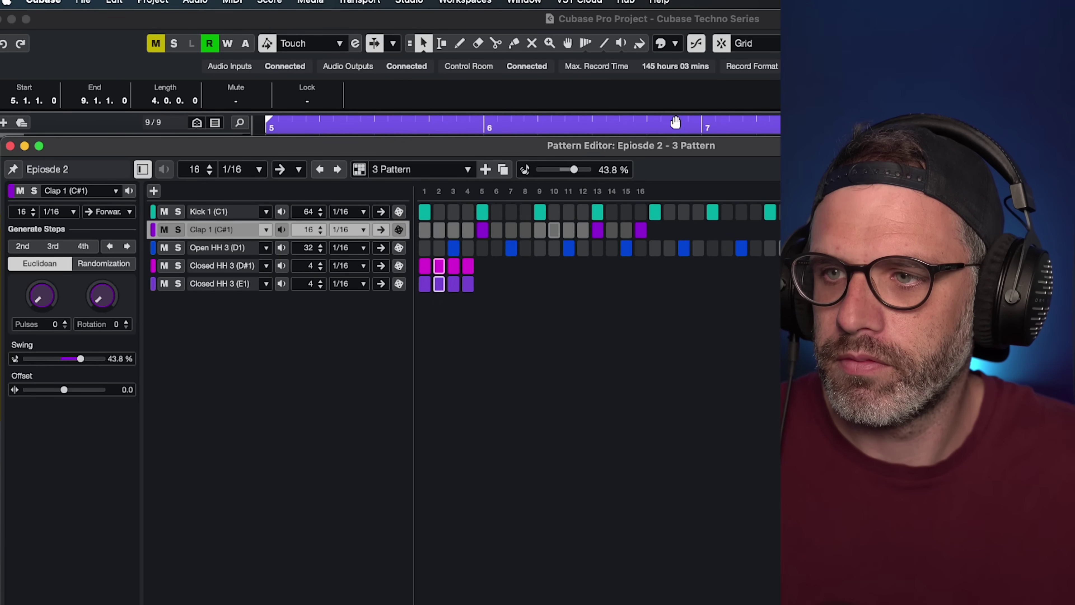
{"action": "mouse_move", "coordinate": [574, 170]}
{"action": "left_mouse_down"}
{"action": "mouse_move", "coordinate": [540, 170]}
{"action": "mouse_move", "coordinate": [567, 176]}
{"action": "left_mouse_up"}
{"action": "left_click", "coordinate": [178, 265]}
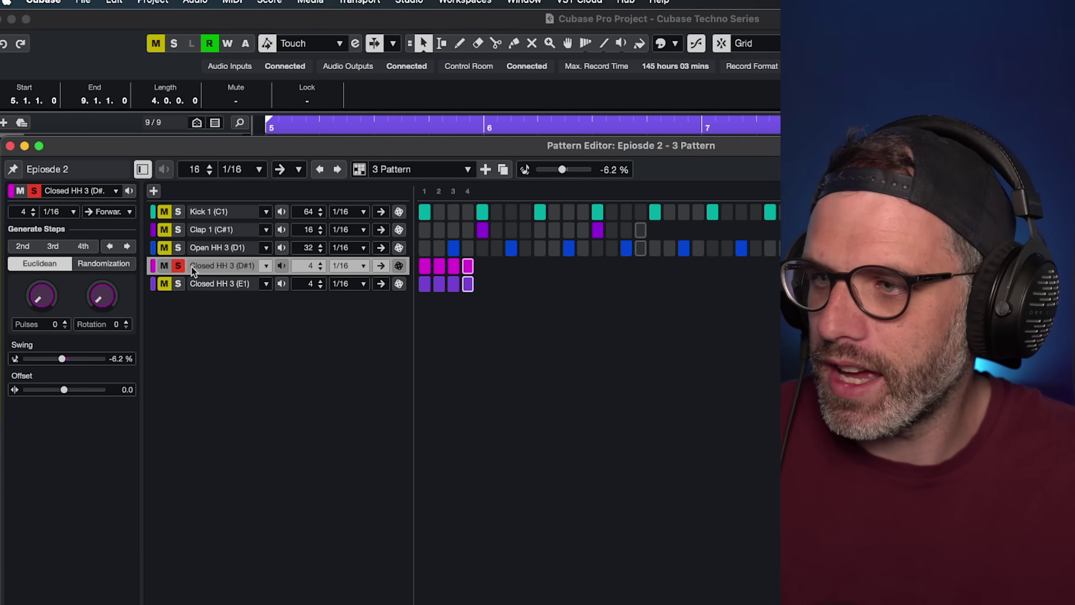
{"action": "left_click", "coordinate": [178, 284]}
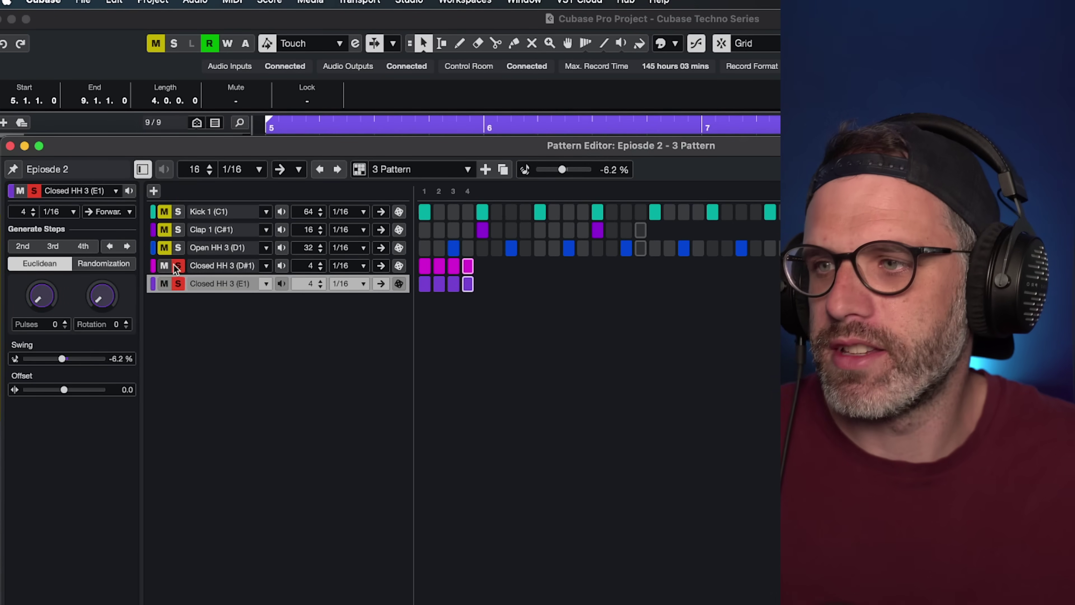
{"action": "left_click", "coordinate": [178, 265]}
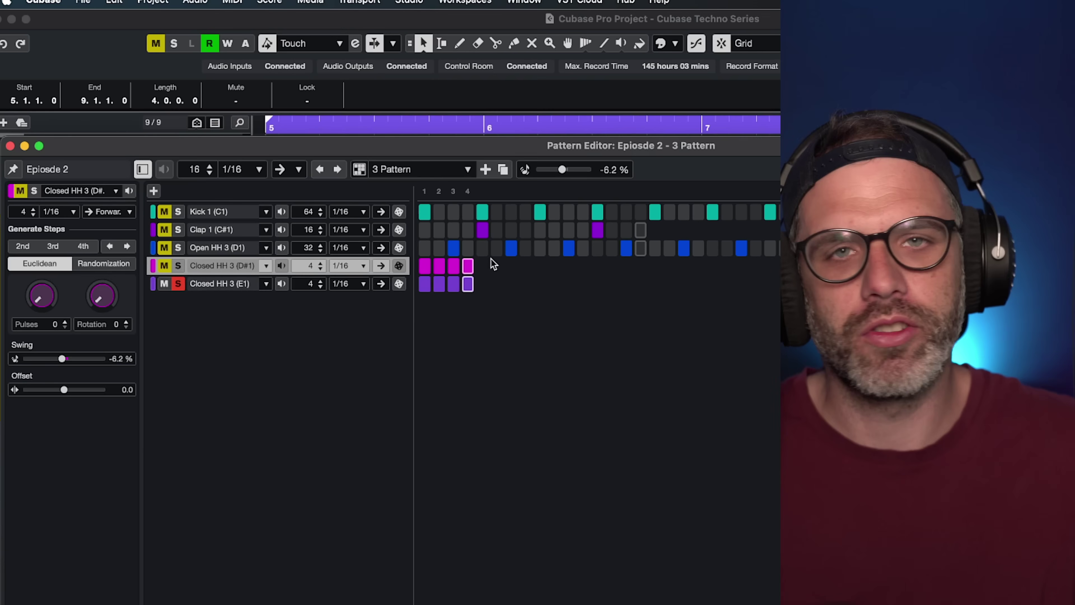
{"action": "key", "text": "space"}
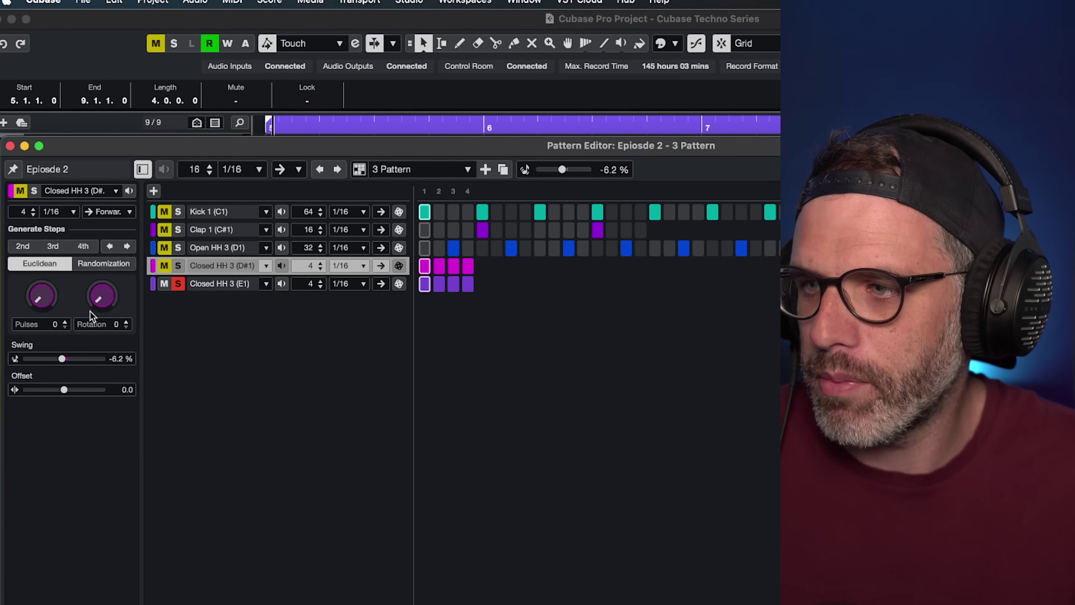
{"action": "left_click", "coordinate": [181, 267]}
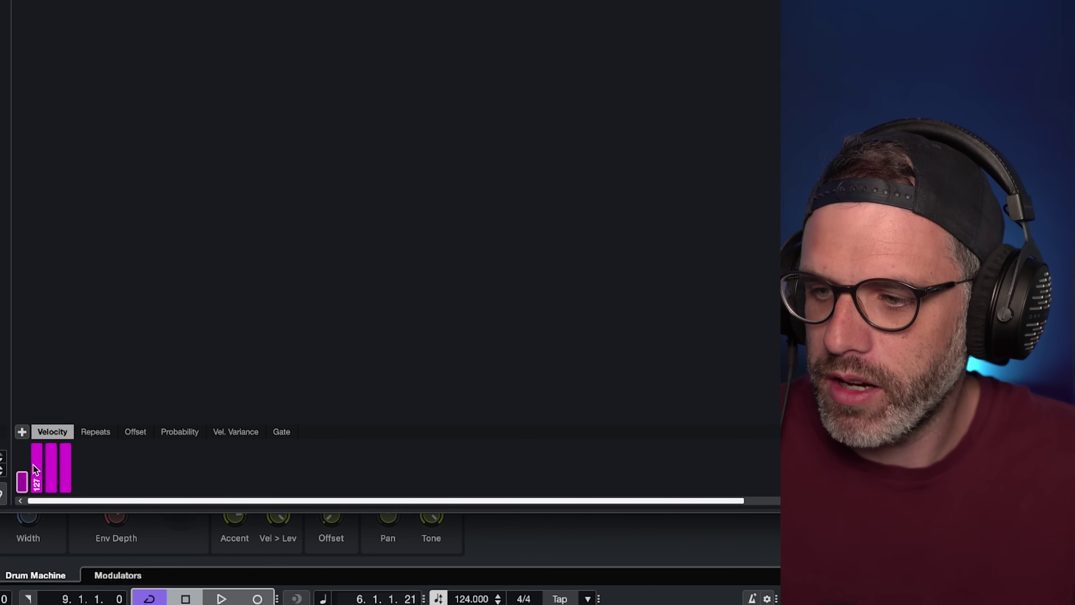
Vary the D#1 hat velocities, step 4 at 95 and step 2 at 91, and audition them.
{"action": "left_click_drag", "start_coordinate": [54, 453], "coordinate": [68, 456]}
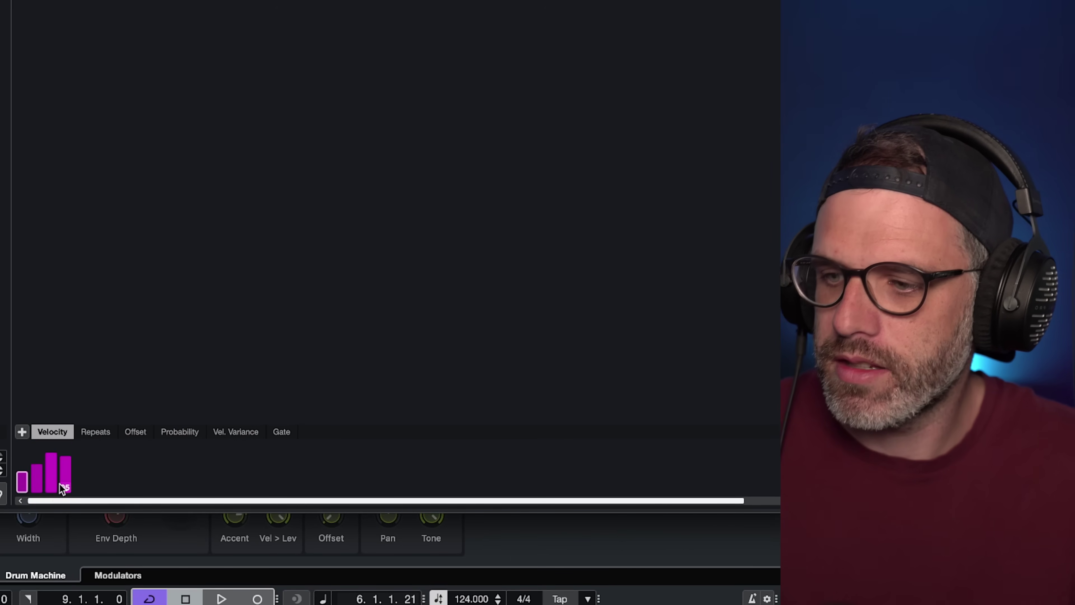
{"action": "key", "text": "space"}
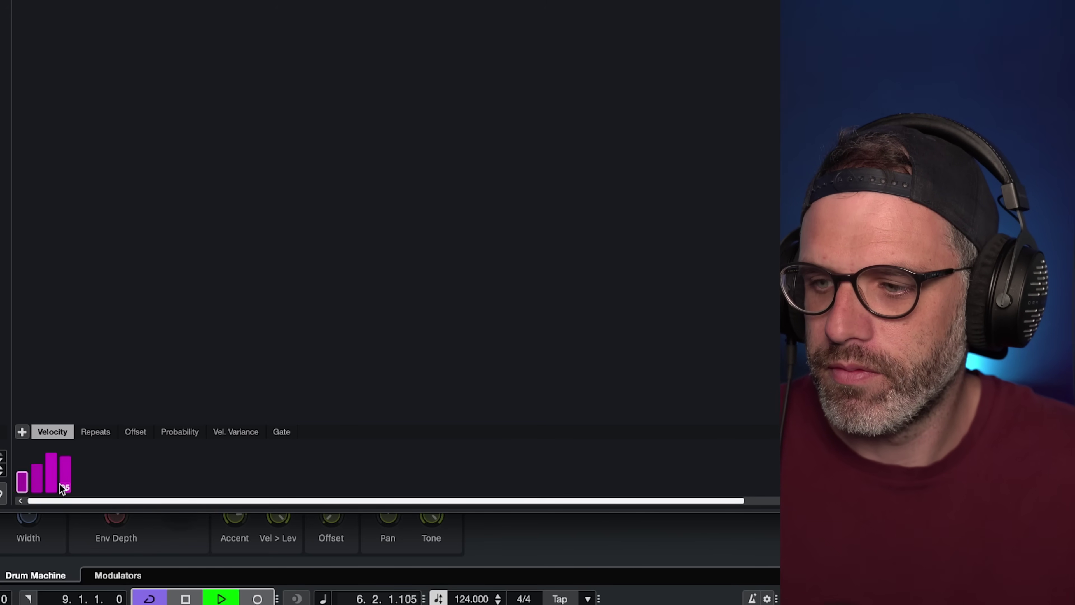
{"action": "mouse_move", "coordinate": [38, 464]}
{"action": "left_mouse_down"}
{"action": "mouse_move", "coordinate": [23, 465]}
{"action": "mouse_move", "coordinate": [37, 461]}
{"action": "left_mouse_up"}
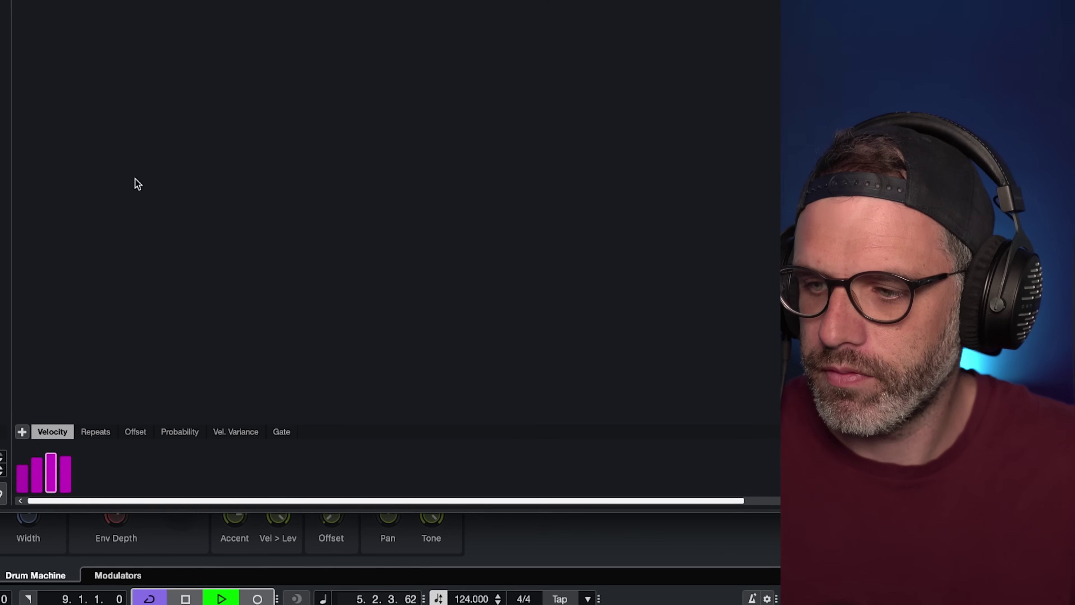
{"action": "key", "text": "space"}
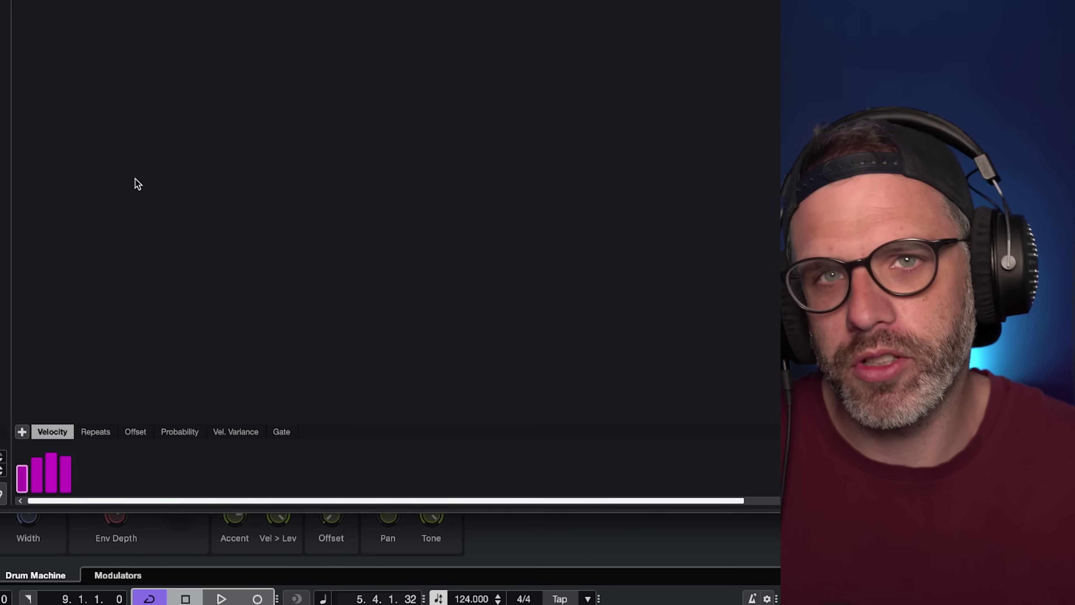
Add step repeats to a Closed HH 3 (D#1) step and audition the ratchet roll.
{"action": "mouse_move", "coordinate": [64, 478]}
{"action": "left_click", "coordinate": [96, 432]}
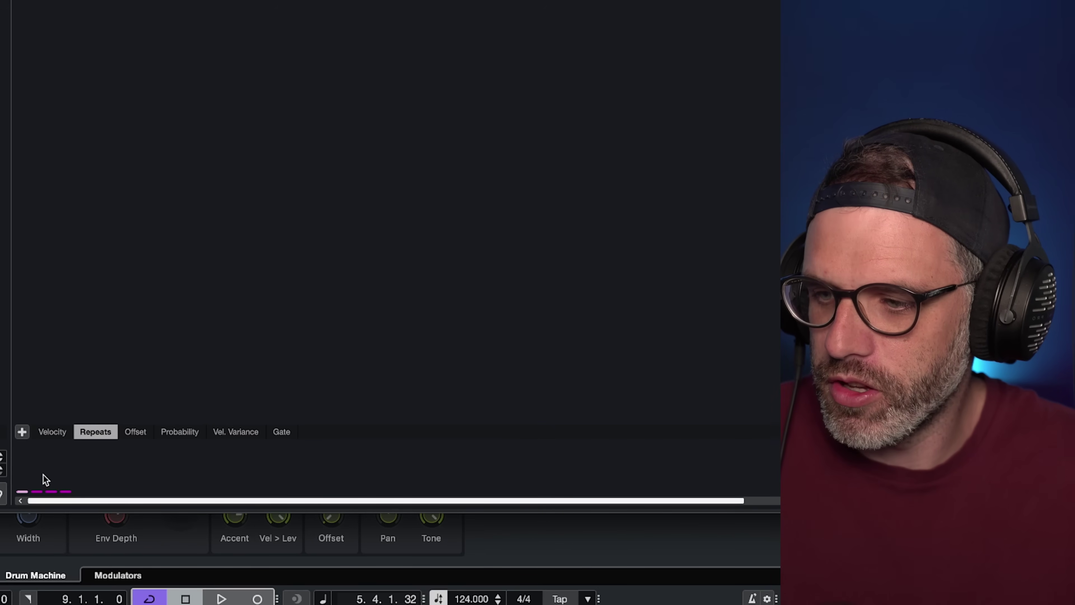
{"action": "mouse_move", "coordinate": [24, 488]}
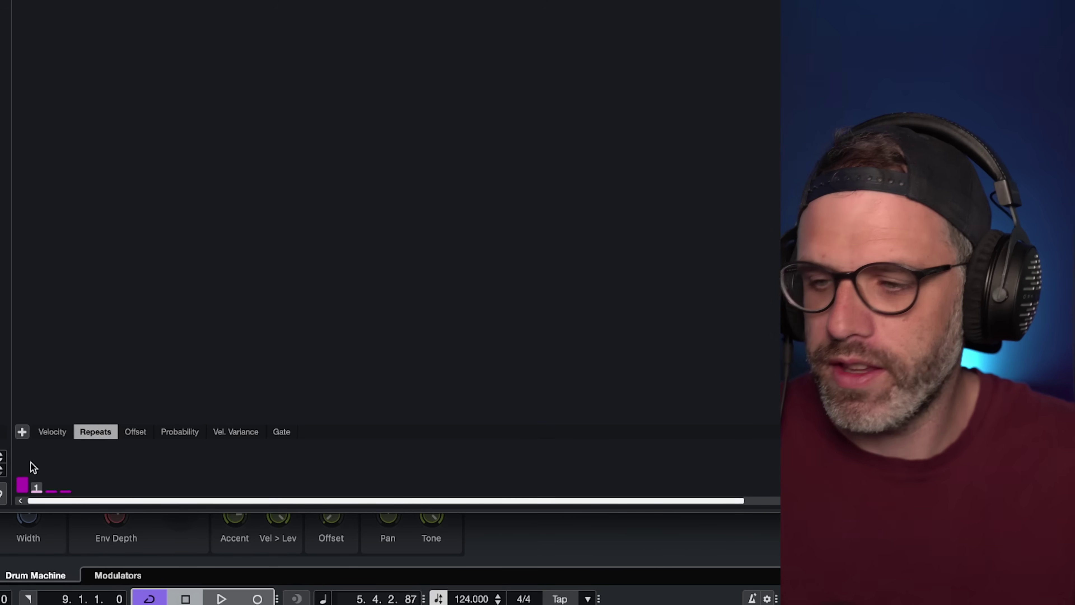
{"action": "key", "text": "space"}
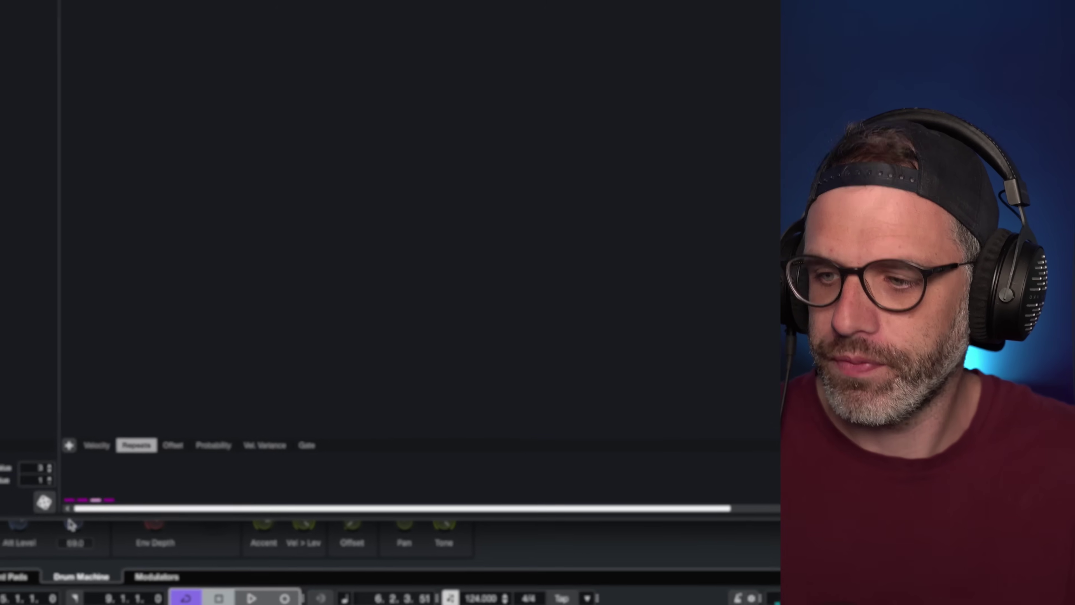
Set the D#1 lane to 1/8 step resolution and play it back.
{"action": "left_click", "coordinate": [223, 161]}
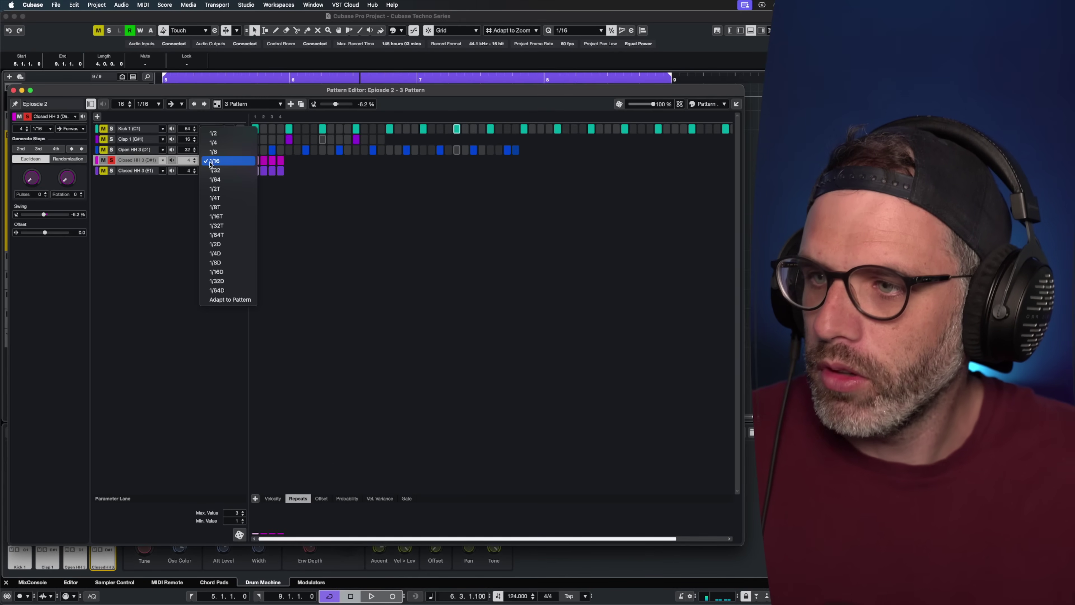
{"action": "left_click", "coordinate": [231, 152]}
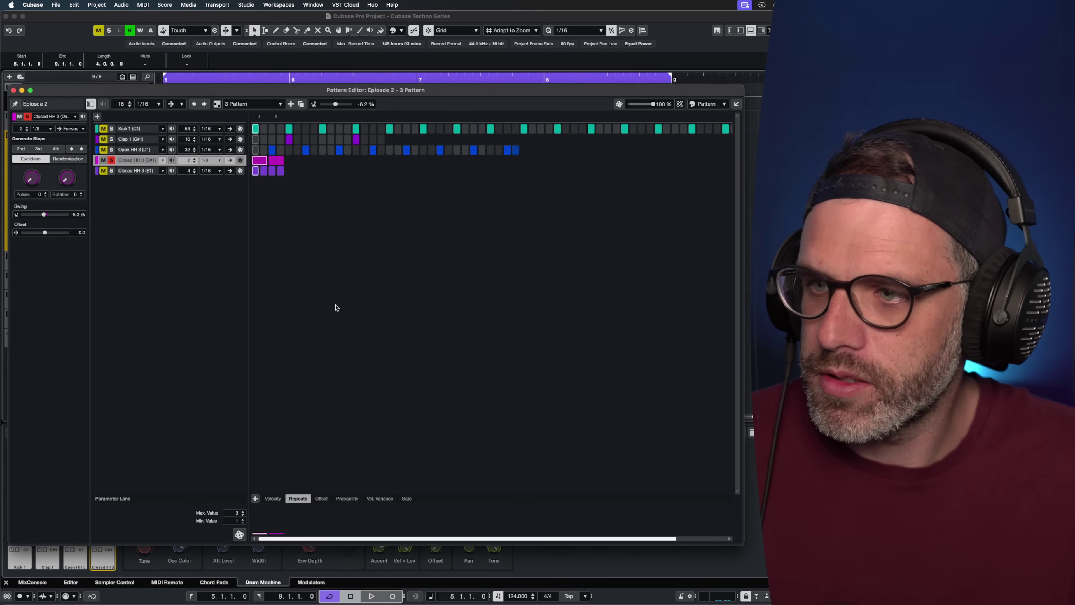
{"action": "key", "text": "space"}
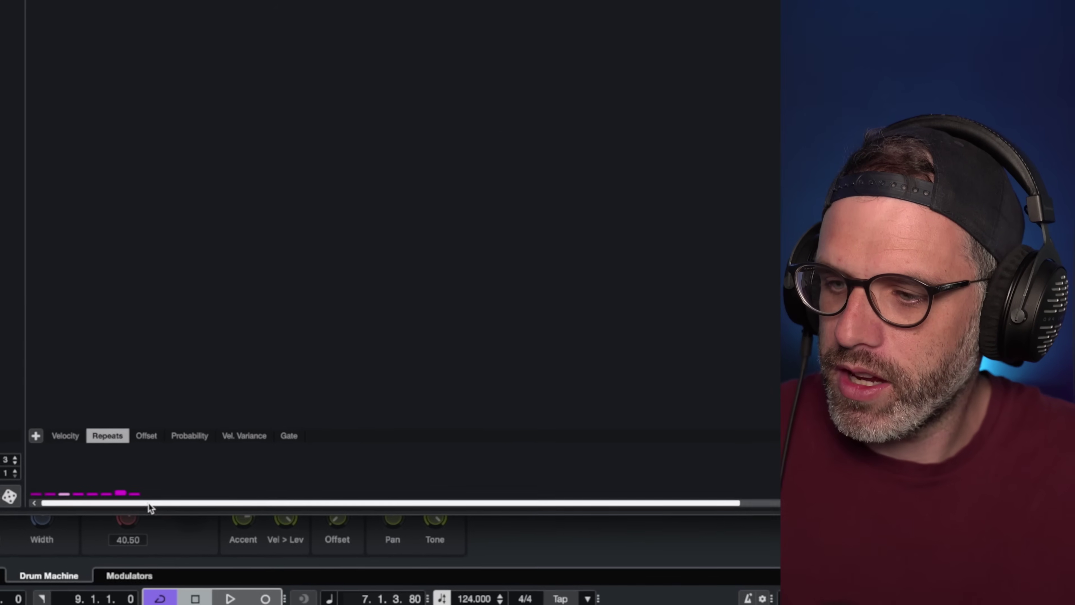
{"action": "left_click", "coordinate": [139, 434]}
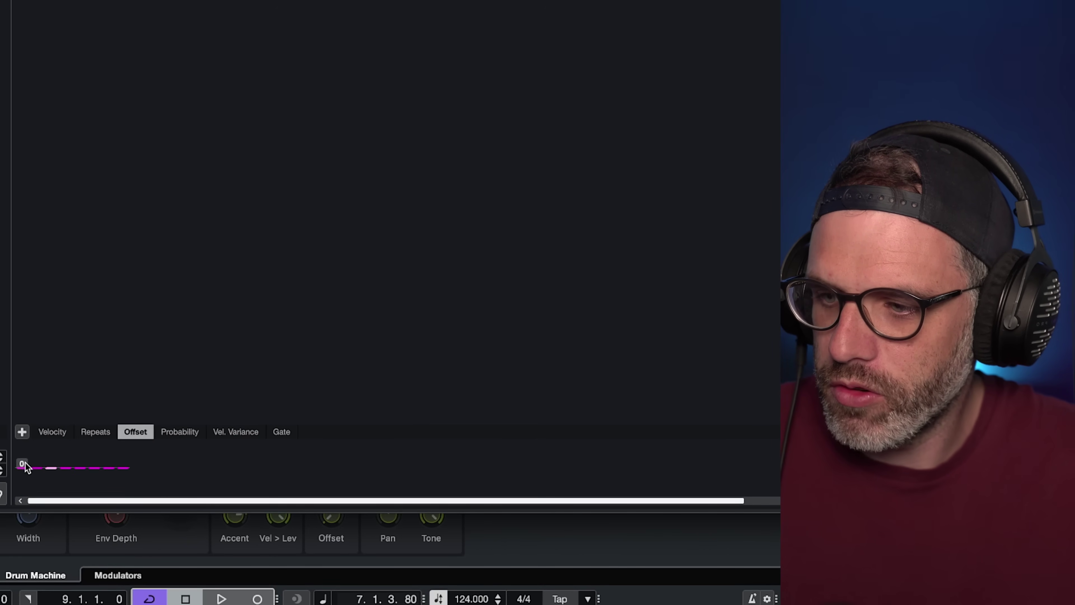
Set D#1 offsets: step 1 at maximum, step 8 fully negative, step 3 at -21, all scaled toward zero.
{"action": "left_click_drag", "start_coordinate": [26, 467], "coordinate": [29, 399]}
{"action": "key", "text": "space"}
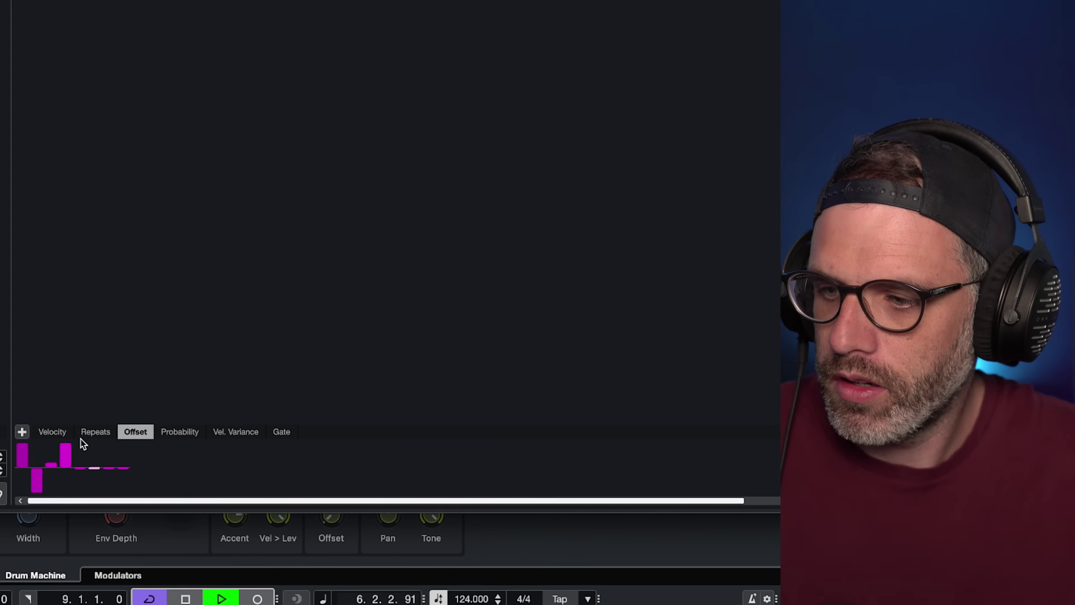
{"action": "left_click_drag", "start_coordinate": [123, 468], "coordinate": [131, 493]}
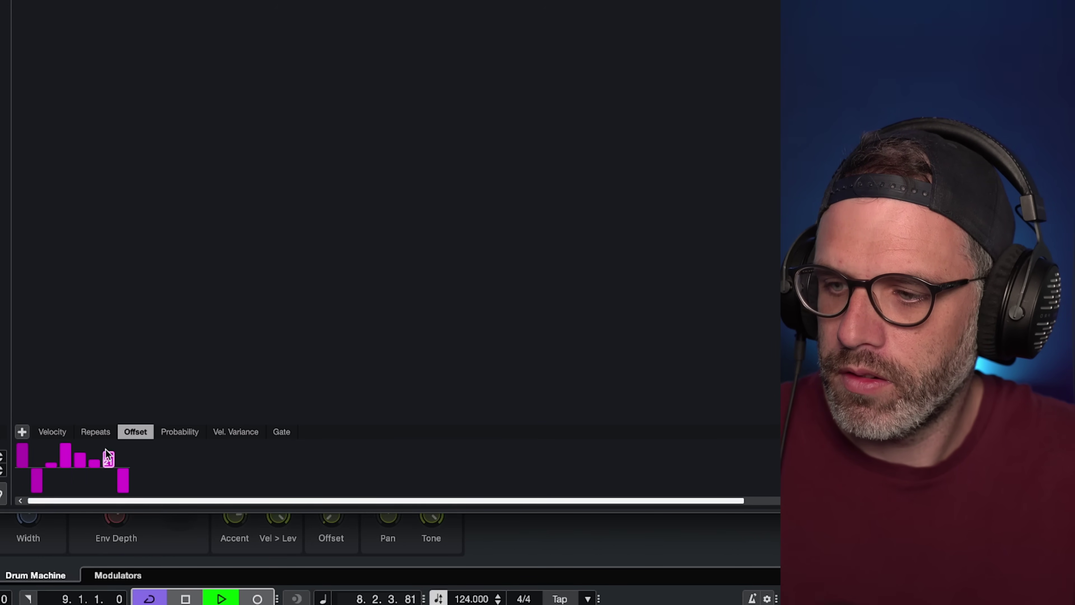
{"action": "left_click", "coordinate": [54, 485]}
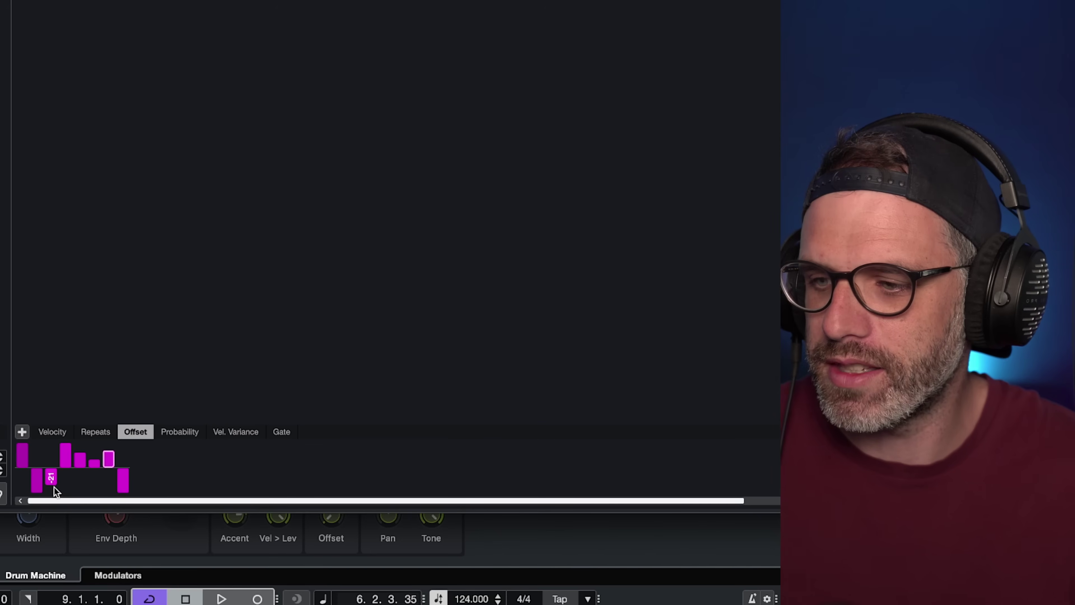
{"action": "left_click_drag", "start_coordinate": [102, 487], "coordinate": [112, 163]}
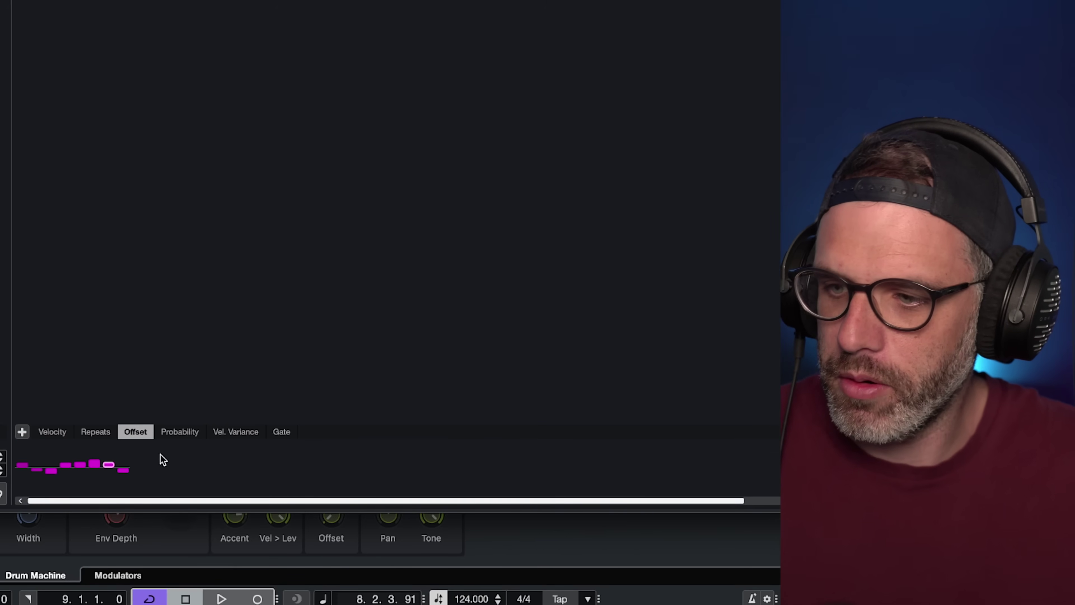
{"action": "left_click", "coordinate": [178, 432]}
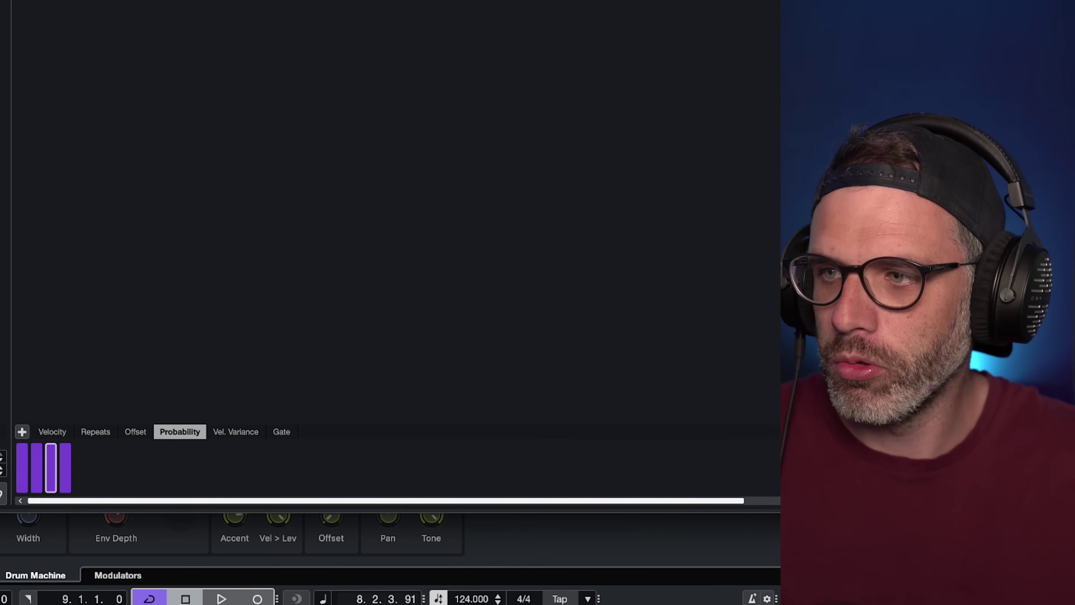
{"action": "key", "text": "space"}
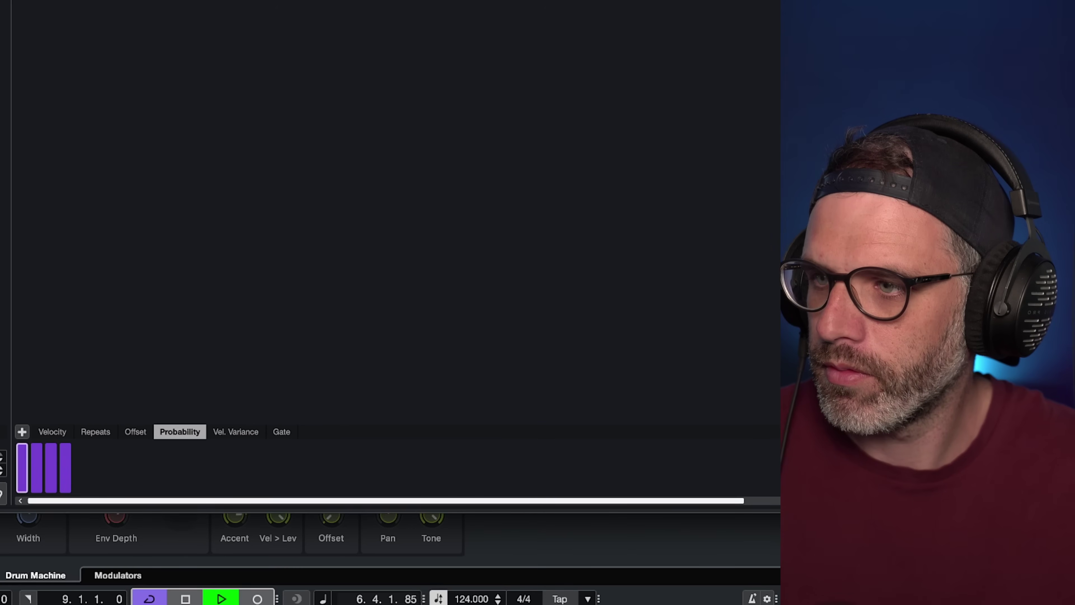
Halve the probabilities of D#1 steps 1 and 7 and audition the random dropouts.
{"action": "key", "text": "space"}
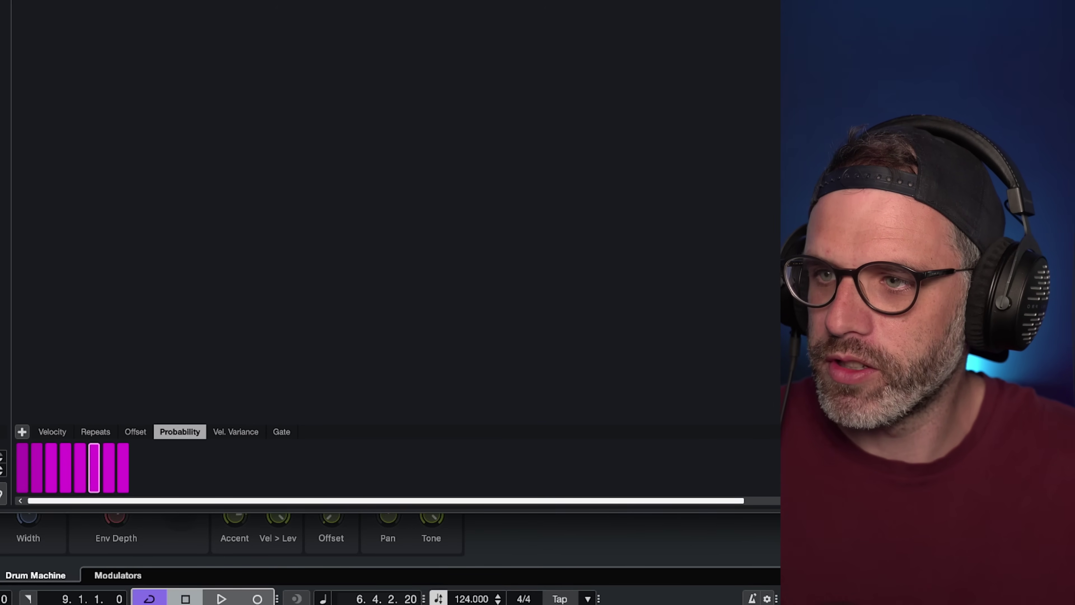
{"action": "key", "text": "space"}
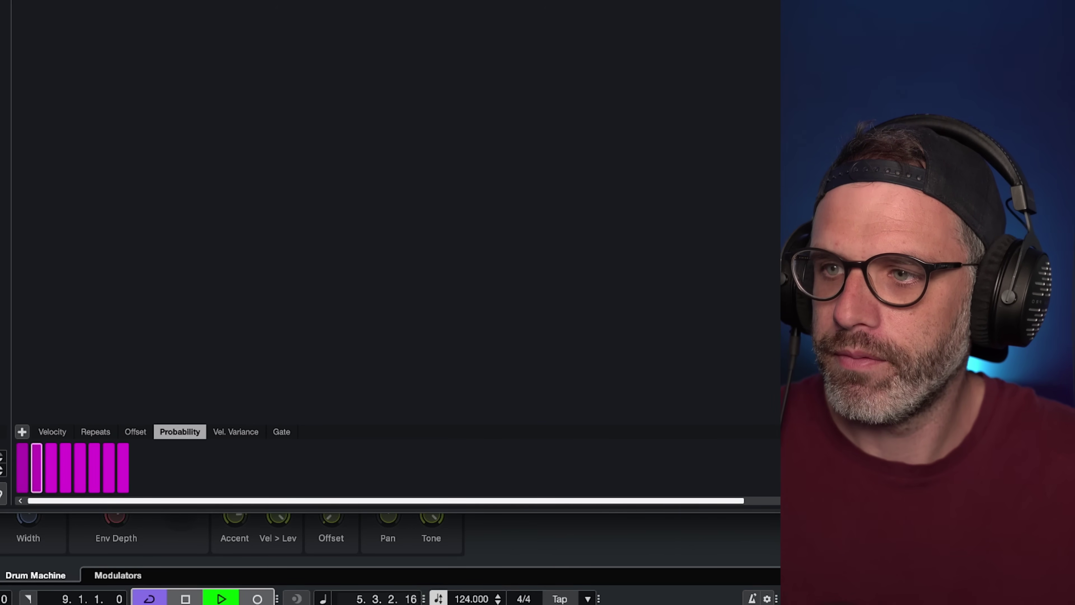
{"action": "key", "text": "space"}
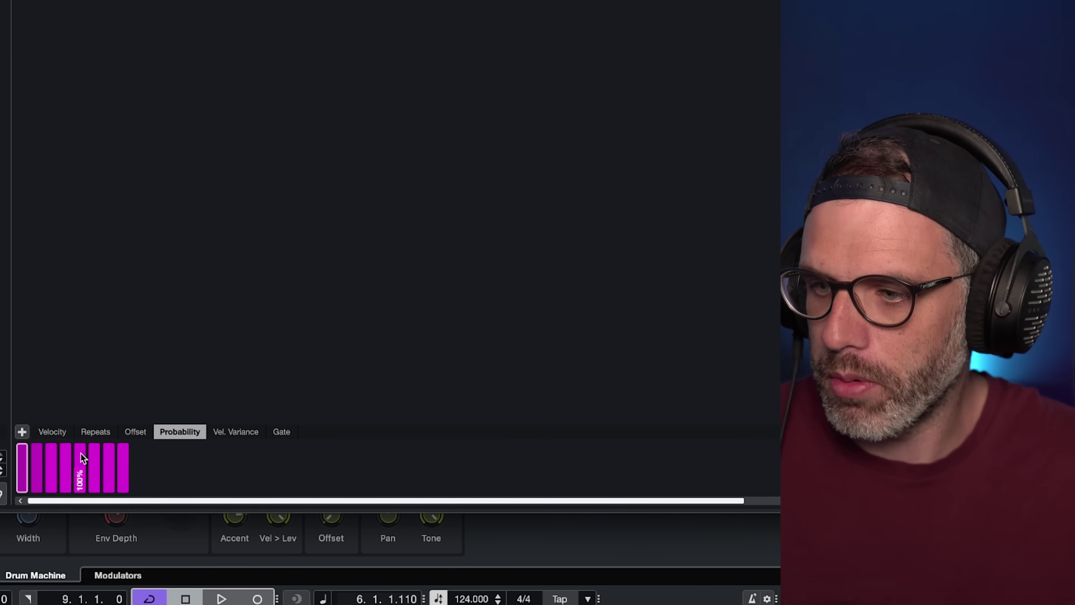
{"action": "left_click", "coordinate": [22, 466]}
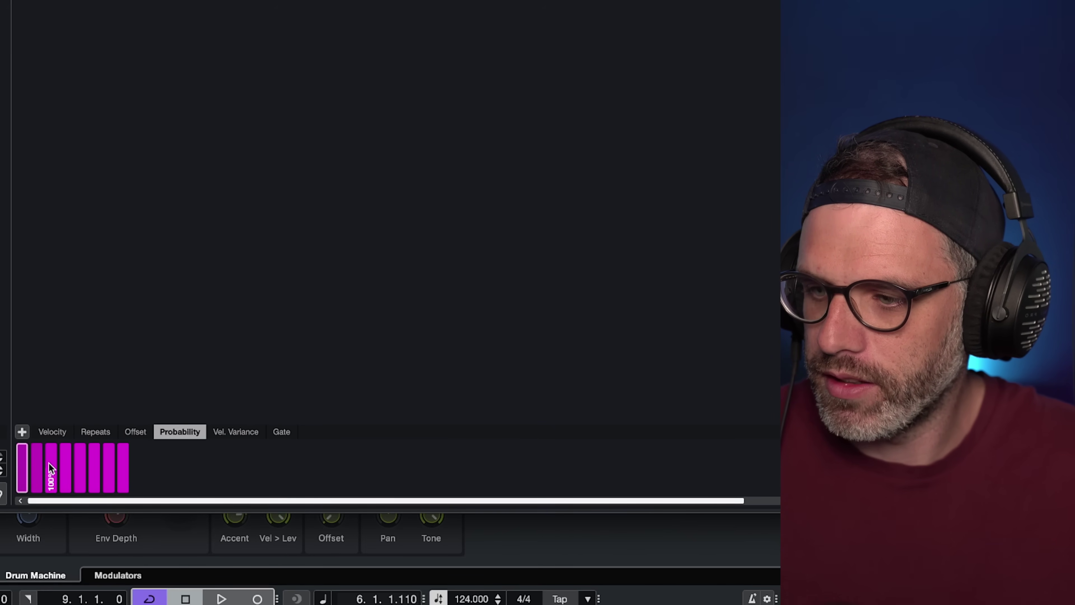
{"action": "left_click", "coordinate": [104, 466]}
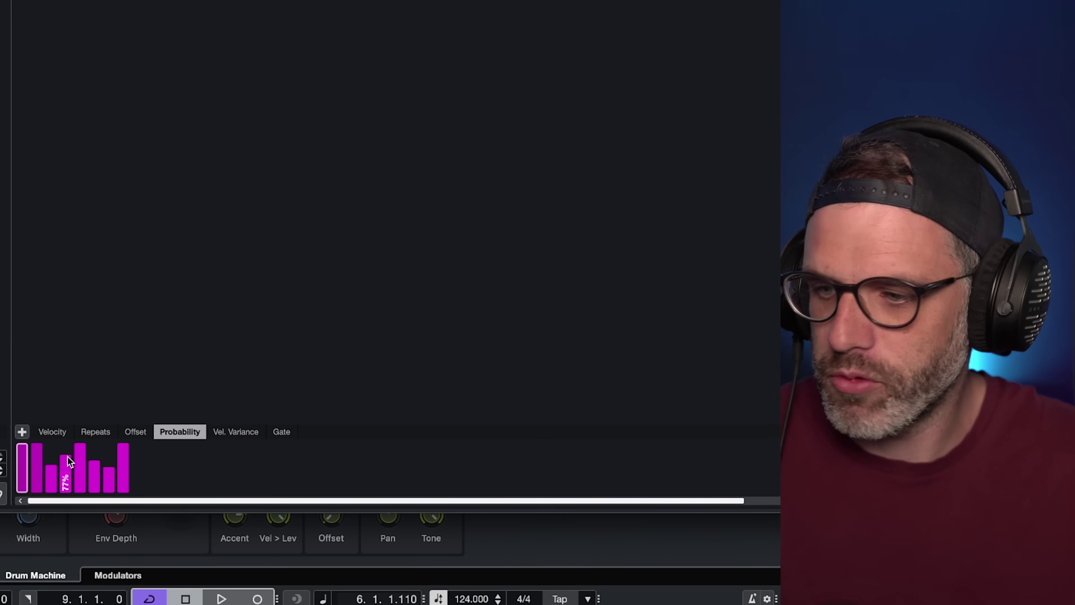
{"action": "key", "text": "space"}
{"action": "key", "text": "space"}
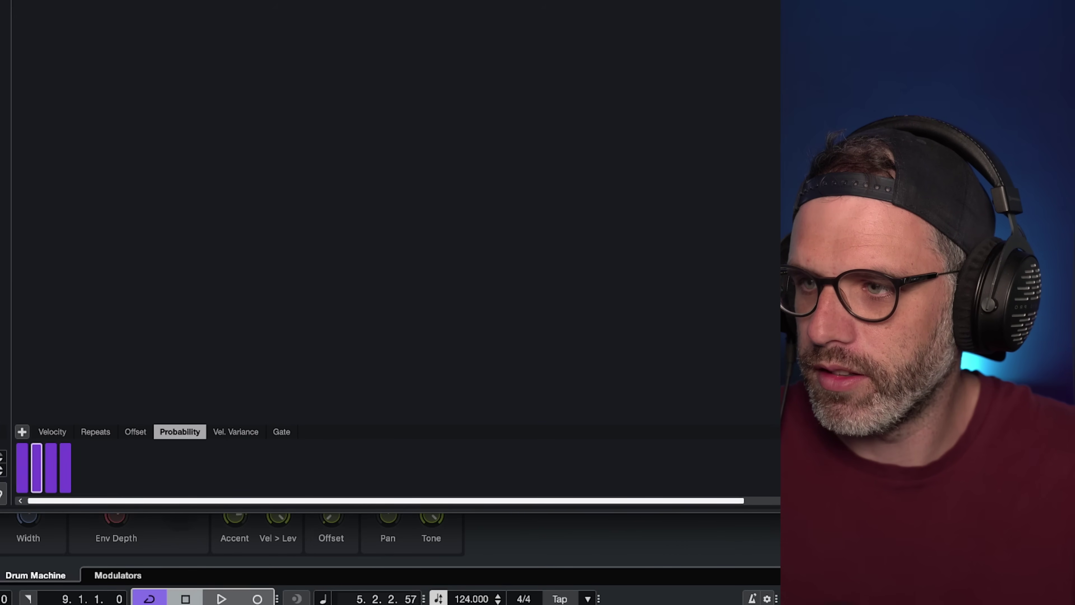
{"action": "key", "text": "space"}
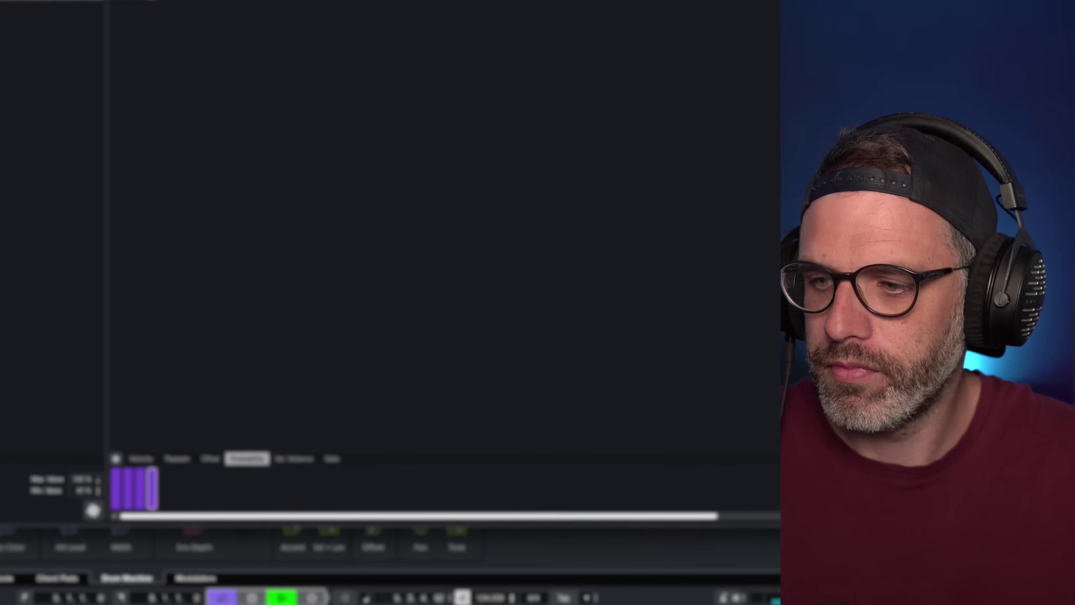
{"action": "left_click", "coordinate": [144, 160]}
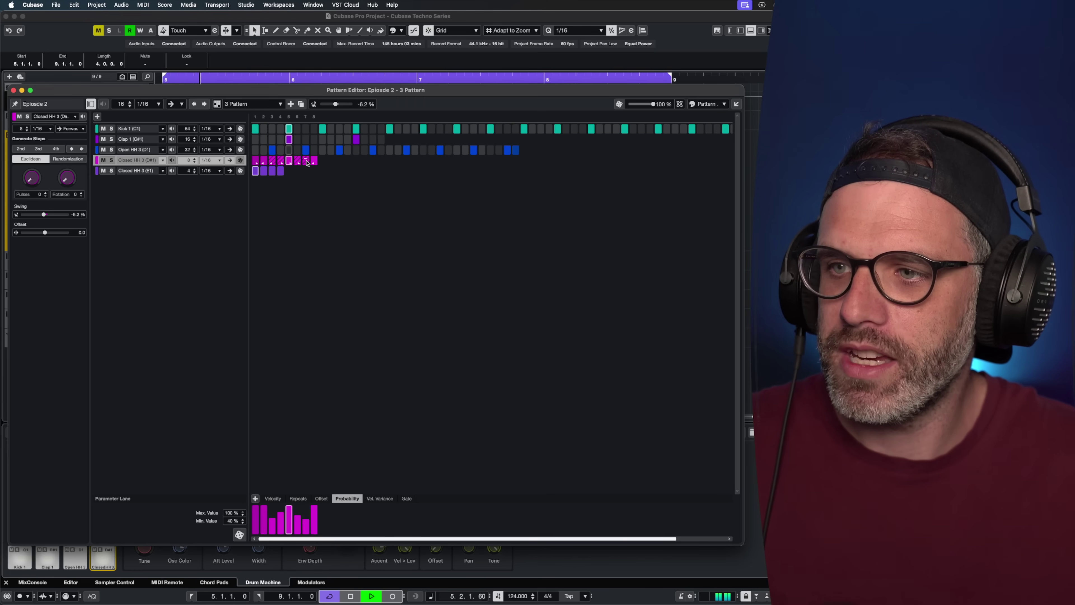
{"action": "left_click", "coordinate": [298, 498]}
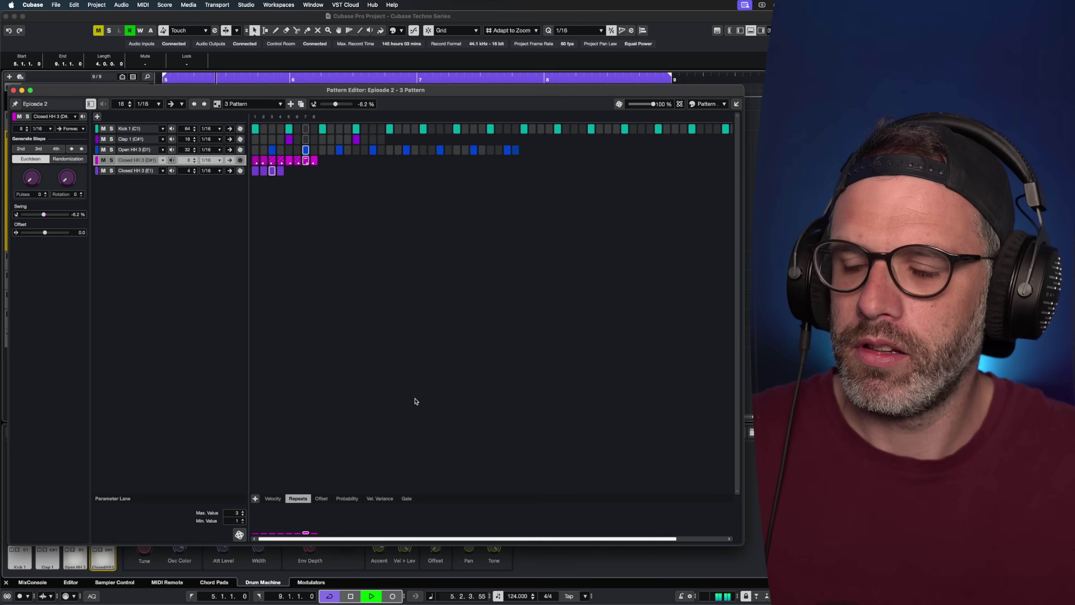
Solo Closed HH 3 (E1) and give its steps 3 and 4 -100 % velocity variance.
{"action": "key", "text": "space"}
{"action": "left_click", "coordinate": [380, 498]}
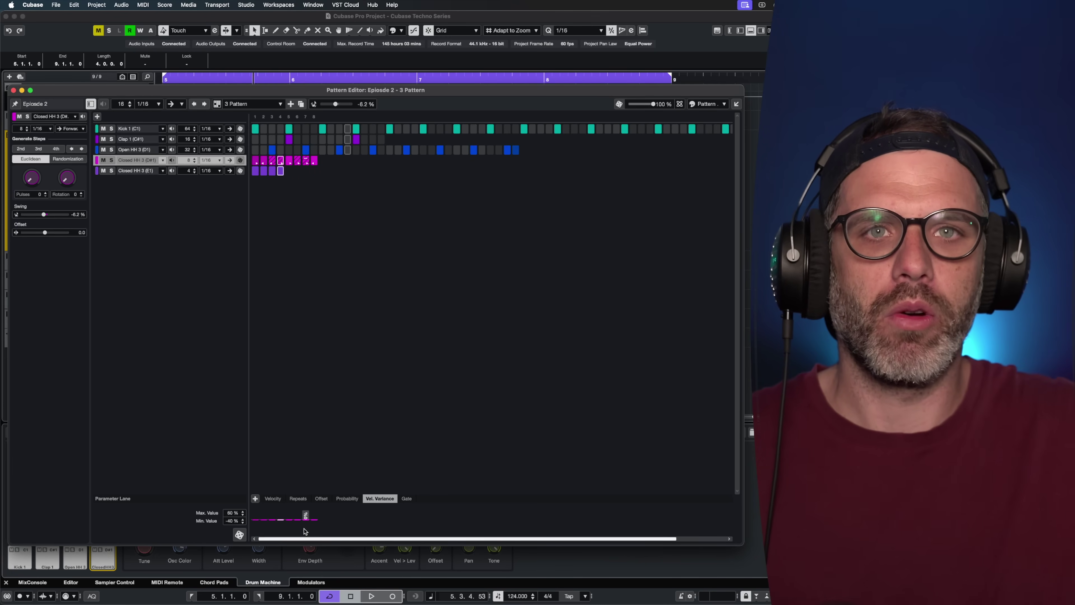
{"action": "left_click", "coordinate": [113, 171]}
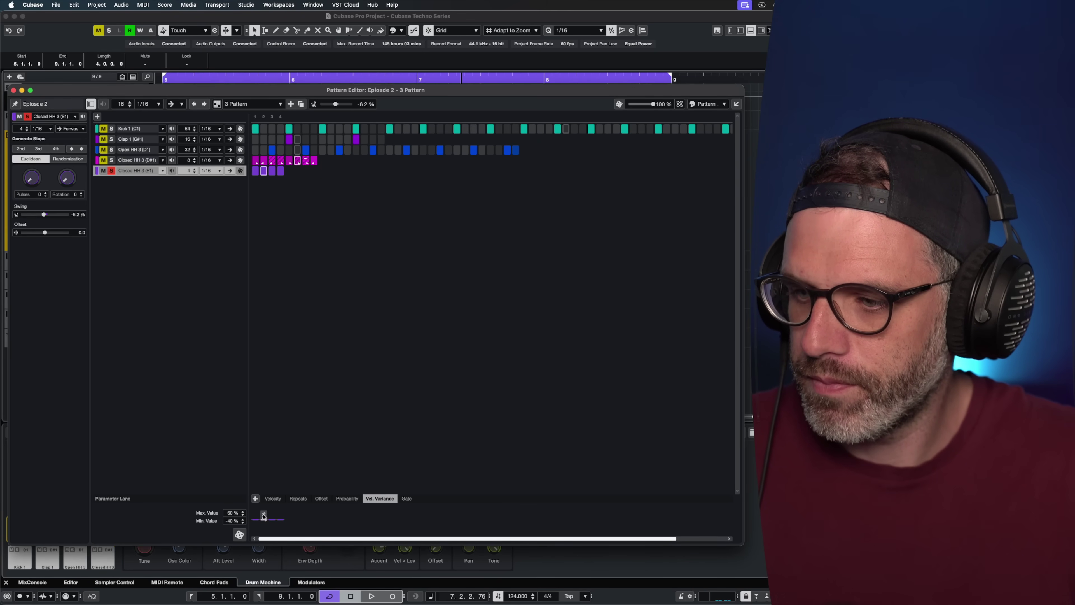
{"action": "left_click_drag", "start_coordinate": [273, 517], "coordinate": [281, 506]}
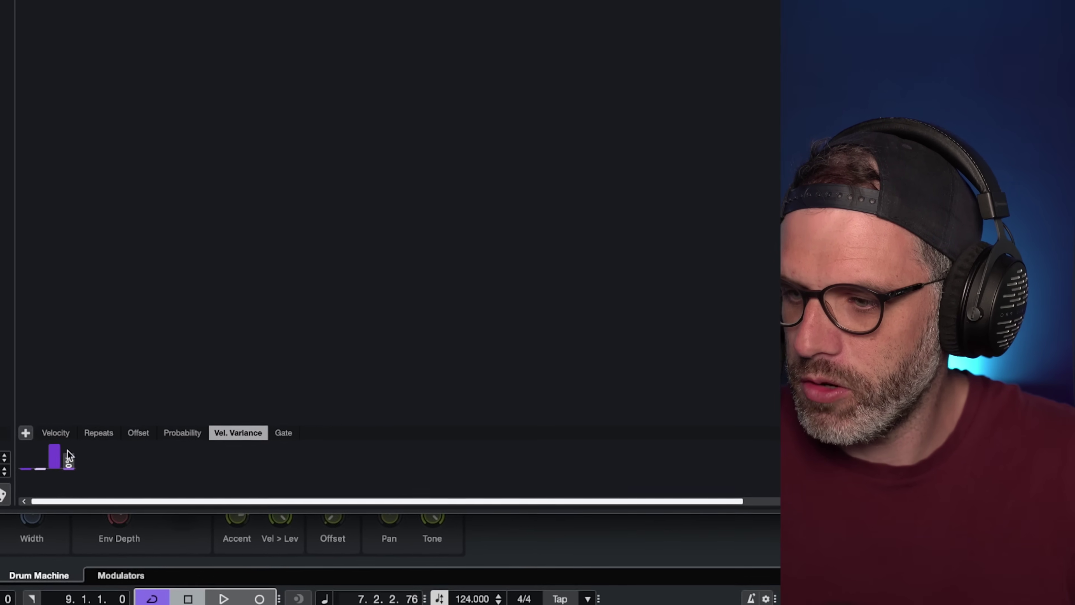
{"action": "key", "text": "space"}
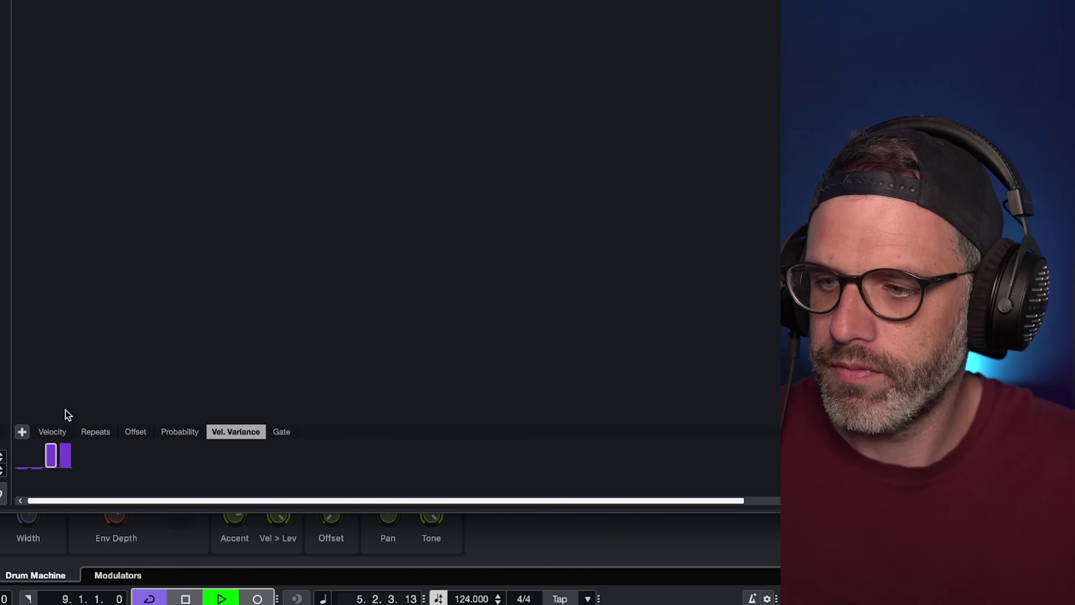
{"action": "mouse_move", "coordinate": [64, 462]}
{"action": "left_mouse_down"}
{"action": "mouse_move", "coordinate": [53, 481]}
{"action": "mouse_move", "coordinate": [66, 487]}
{"action": "left_mouse_up"}
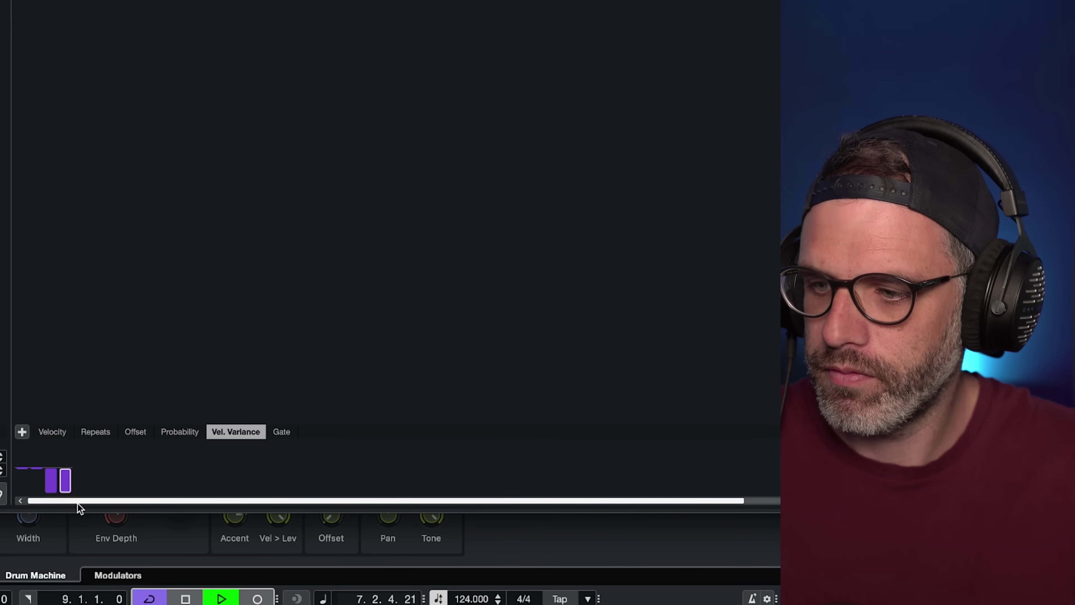
{"action": "mouse_move", "coordinate": [71, 491]}
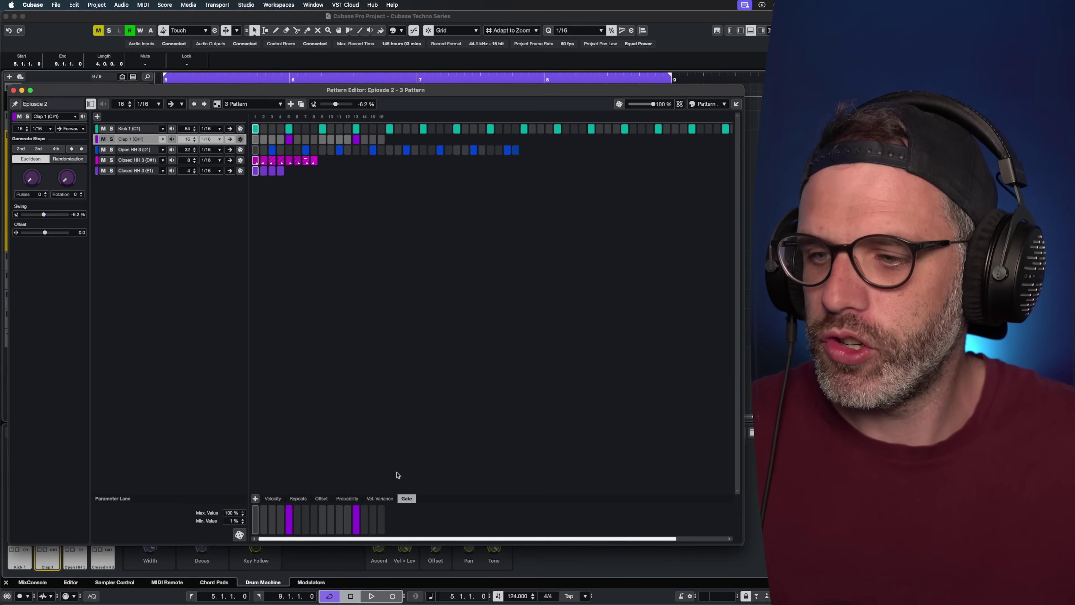
Select the Closed HH 3 (E1) row and draw all four of its gate values to 100 %.
{"action": "left_click", "coordinate": [144, 160]}
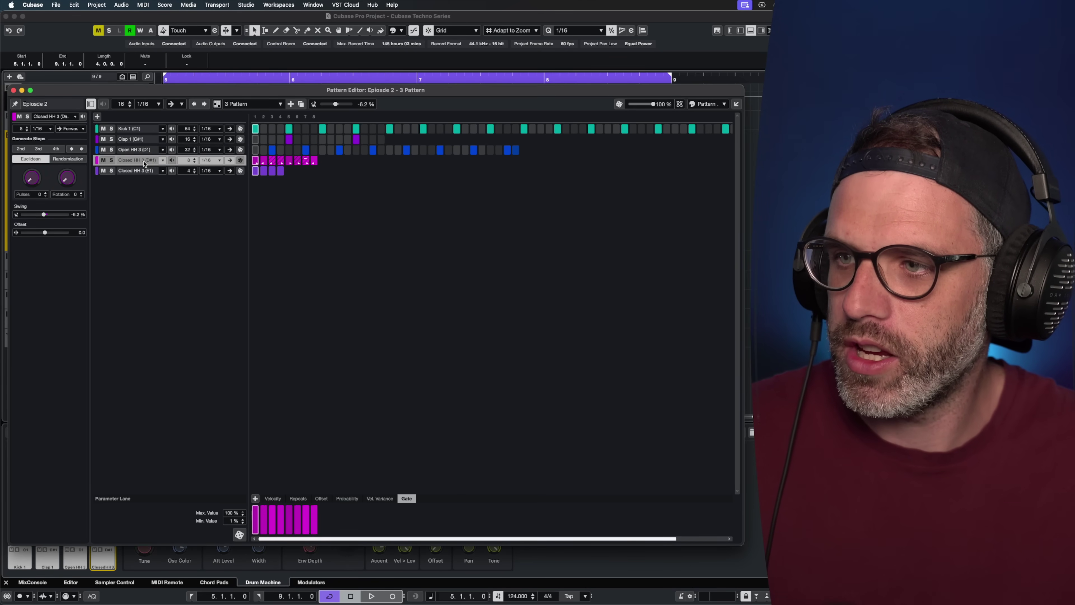
{"action": "left_click", "coordinate": [141, 170]}
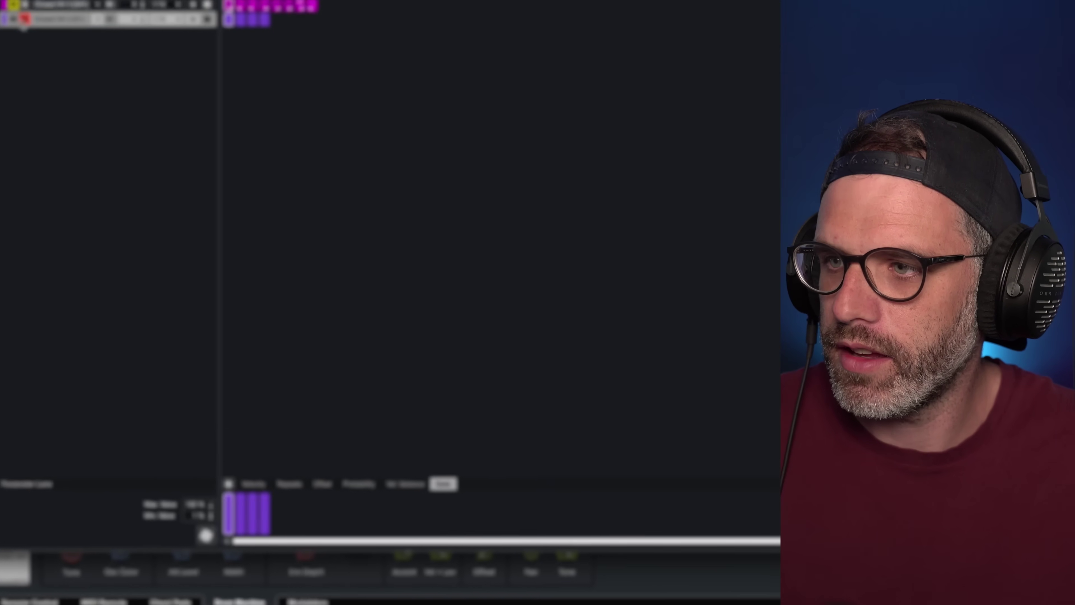
{"action": "left_click", "coordinate": [239, 535]}
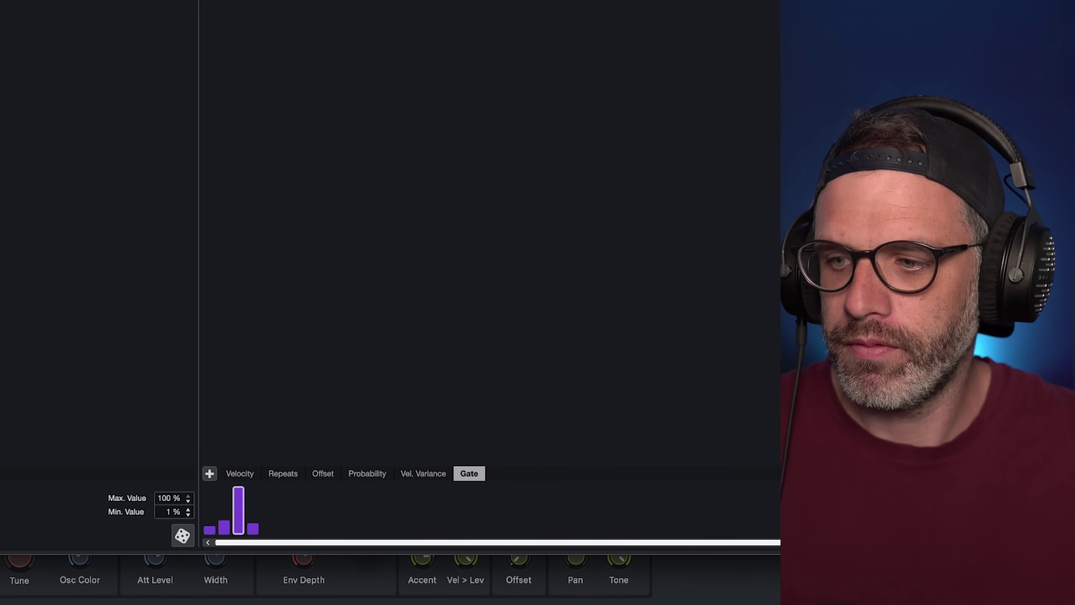
{"action": "left_click", "coordinate": [225, 488]}
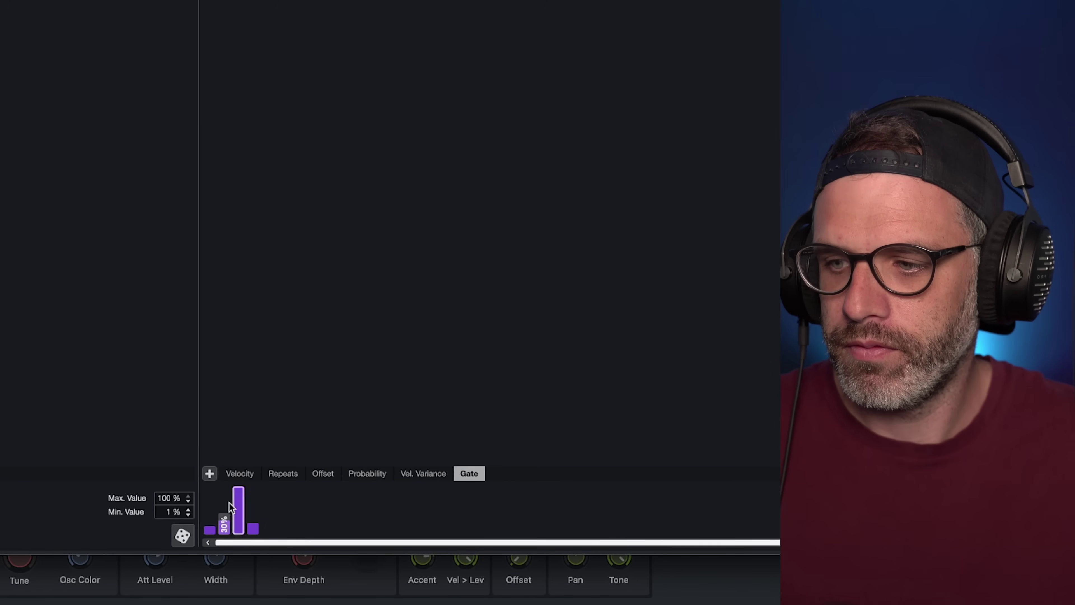
{"action": "left_click", "coordinate": [209, 489]}
{"action": "left_click_drag", "start_coordinate": [253, 527], "coordinate": [256, 485]}
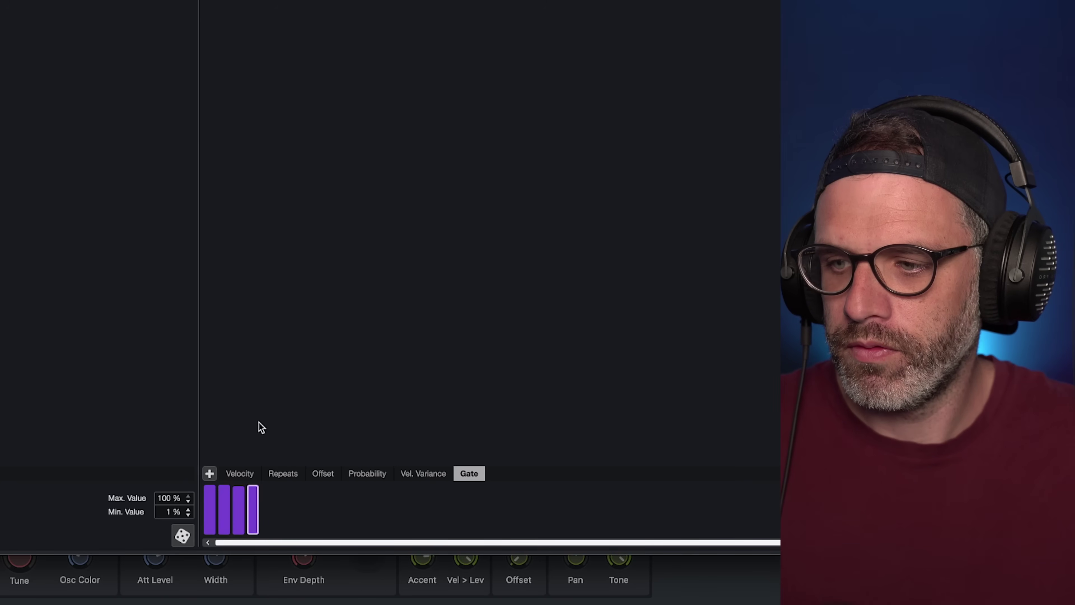
{"action": "left_click_drag", "start_coordinate": [211, 521], "coordinate": [254, 533]}
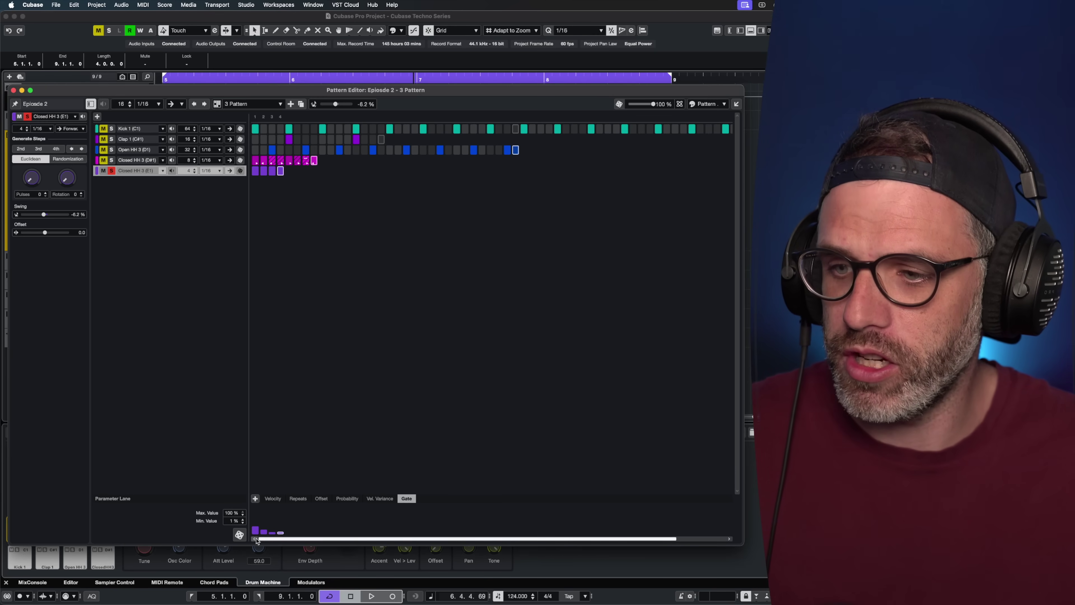
{"action": "mouse_move", "coordinate": [255, 532]}
{"action": "left_mouse_down"}
{"action": "mouse_move", "coordinate": [268, 487]}
{"action": "mouse_move", "coordinate": [283, 479]}
{"action": "left_mouse_up"}
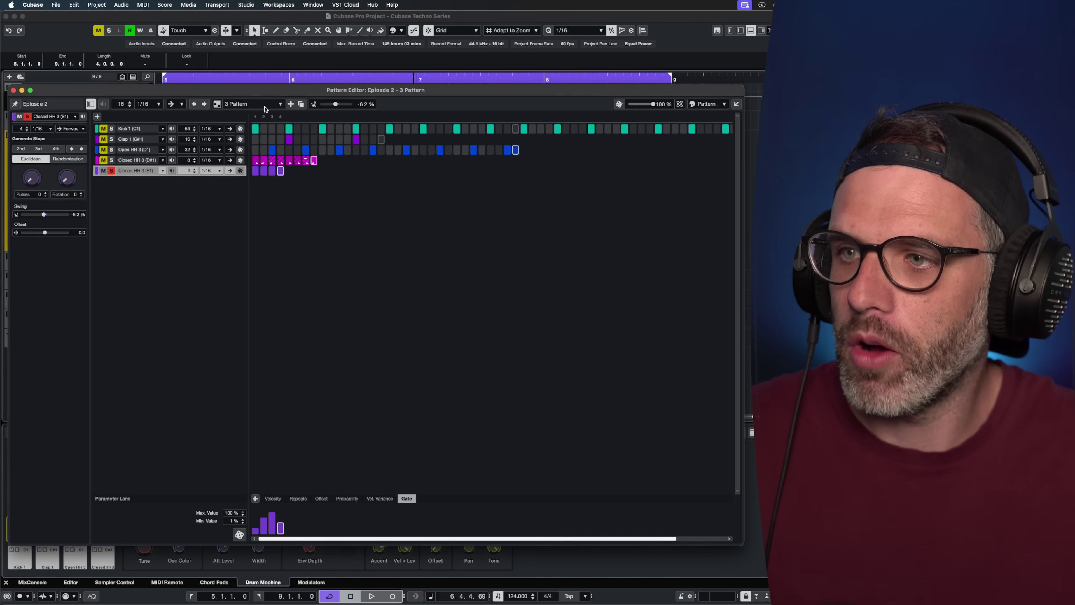
Unsolo the Closed HH 3 (E1) row and audition the pattern.
{"action": "left_click", "coordinate": [112, 171]}
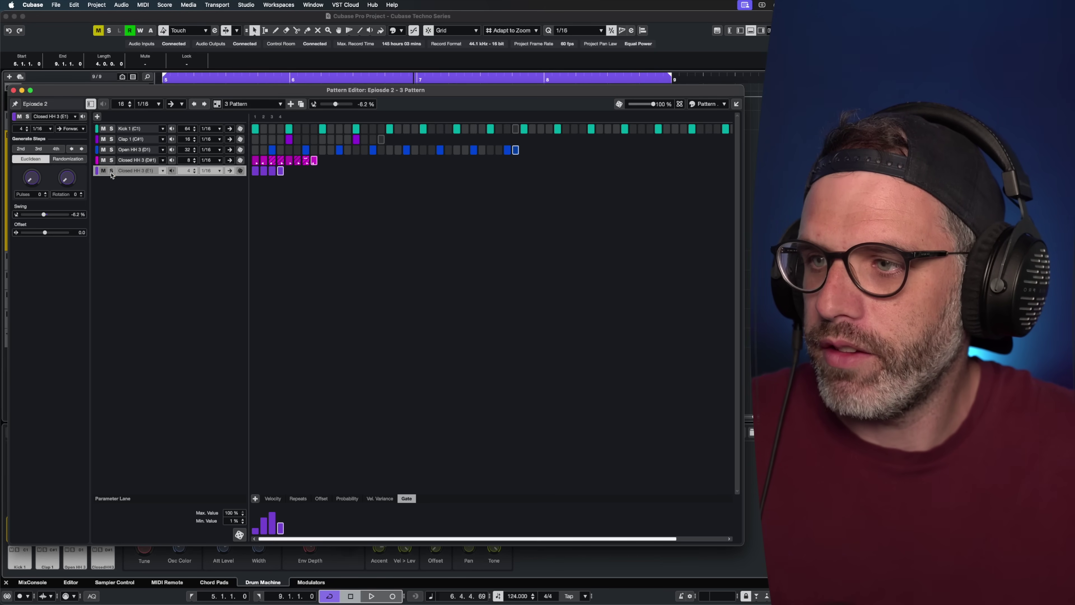
{"action": "key", "text": "space"}
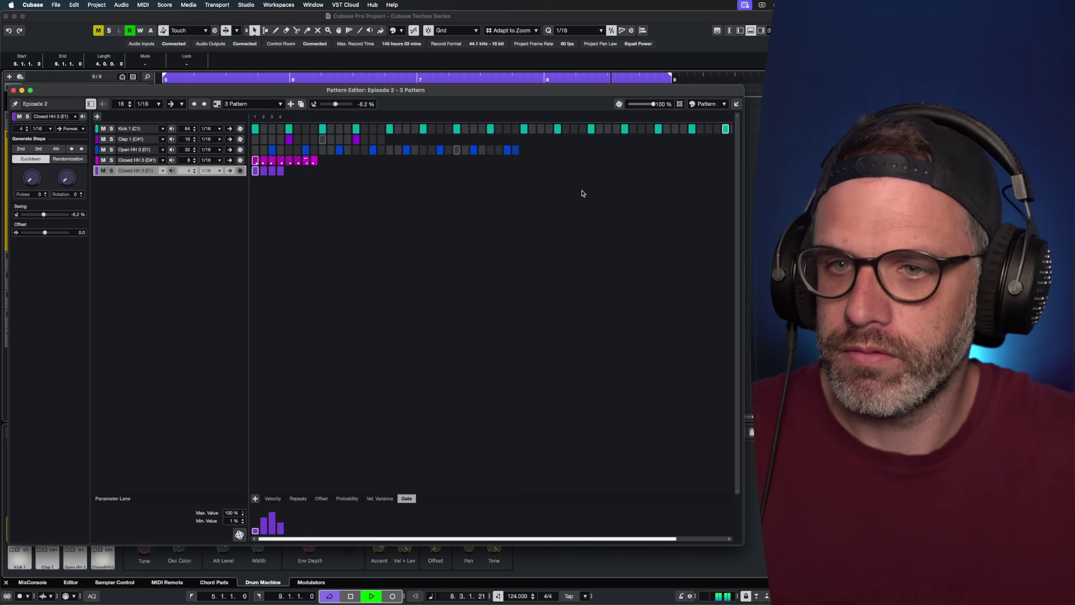
{"action": "key", "text": "space"}
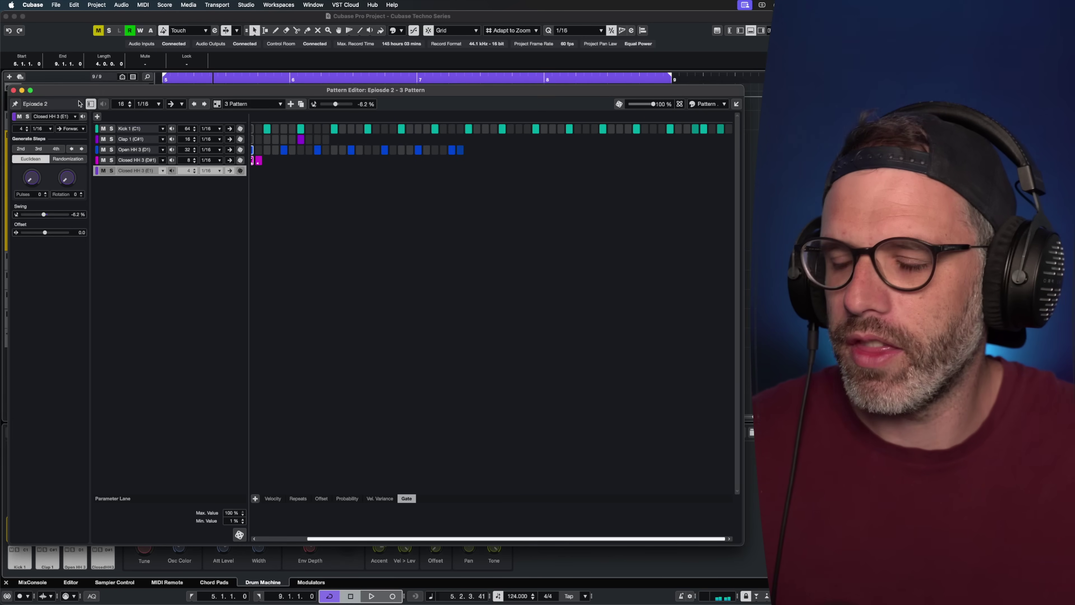
Close the Pattern Editor, zoom out, and duplicate the Episode 2 pattern event with Cmd+D.
{"action": "left_click", "coordinate": [13, 90]}
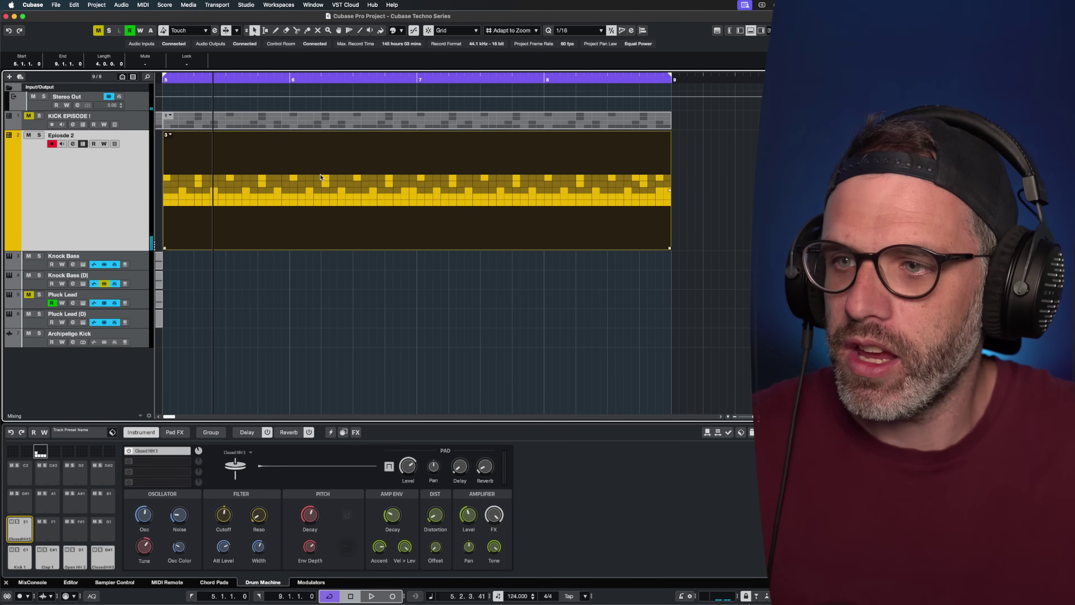
{"action": "key", "text": "g"}
{"action": "key", "text": "g"}
{"action": "key", "text": "g"}
{"action": "key", "text": "g"}
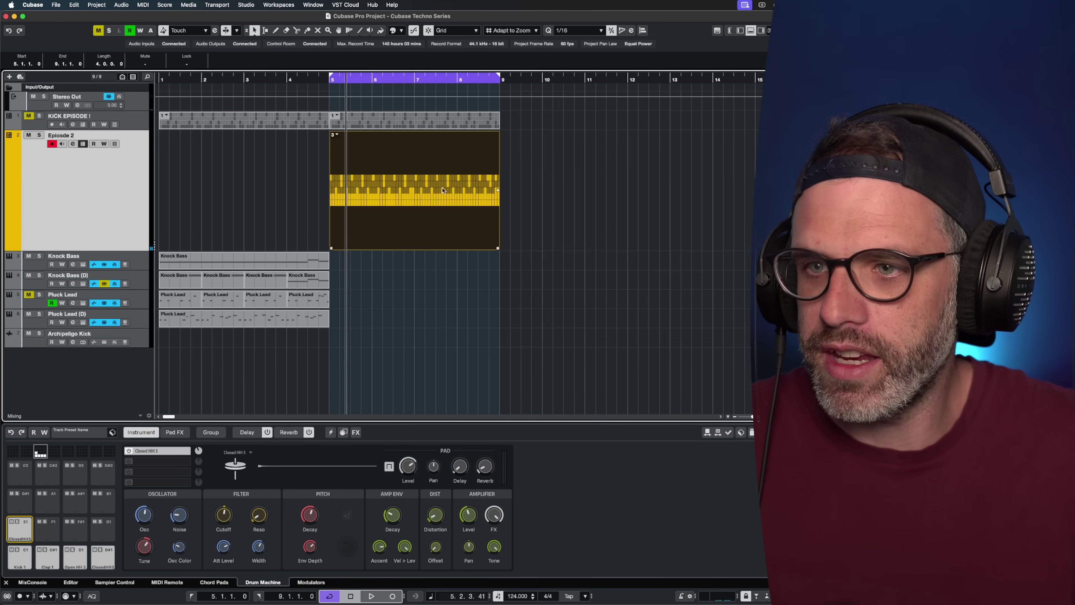
{"action": "key", "text": "super+d"}
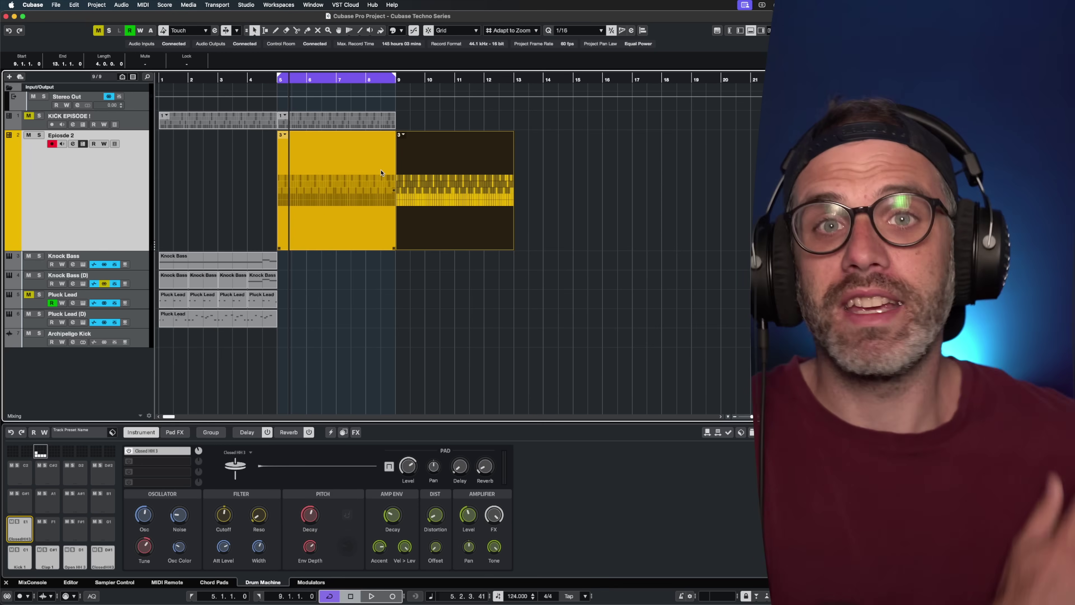
Loop the copied event and create pattern 4 as a duplicate of pattern 3.
{"action": "key", "text": "p"}
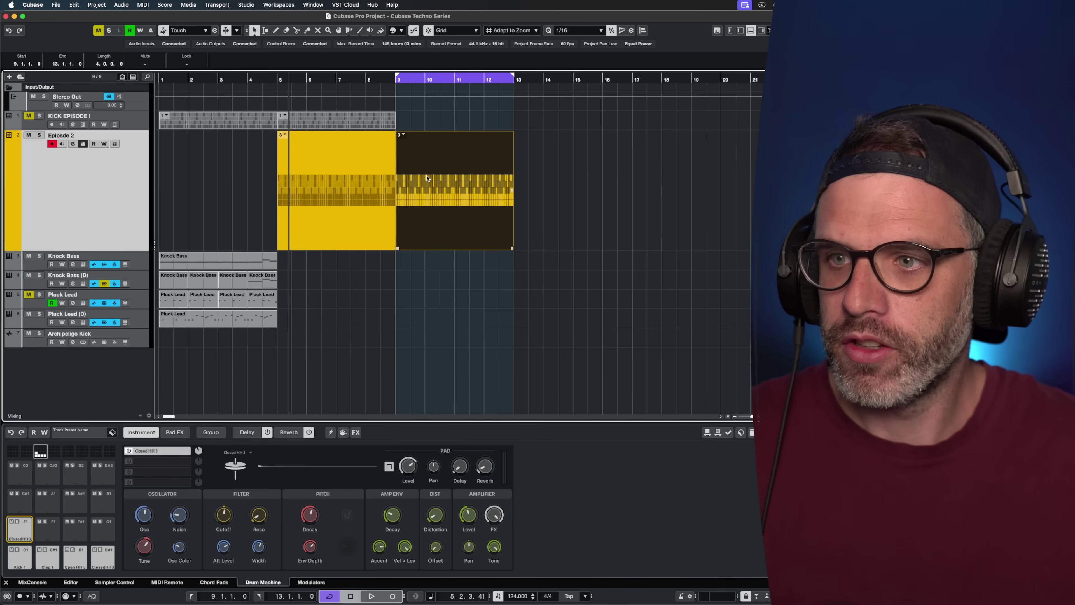
{"action": "double_click", "coordinate": [435, 167]}
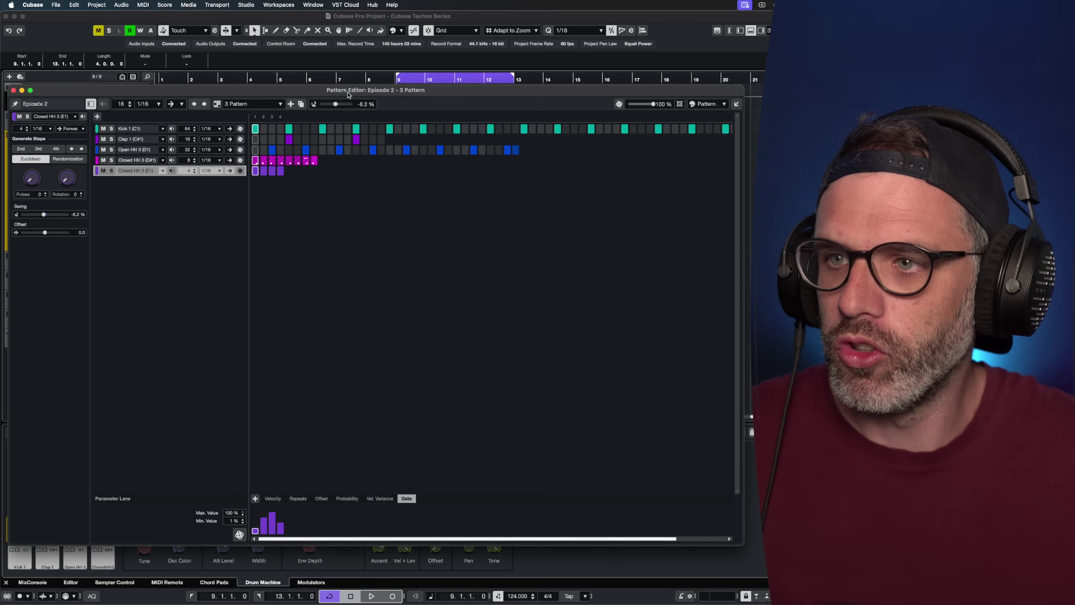
{"action": "left_click_drag", "start_coordinate": [347, 93], "coordinate": [342, 84]}
{"action": "left_click", "coordinate": [236, 95]}
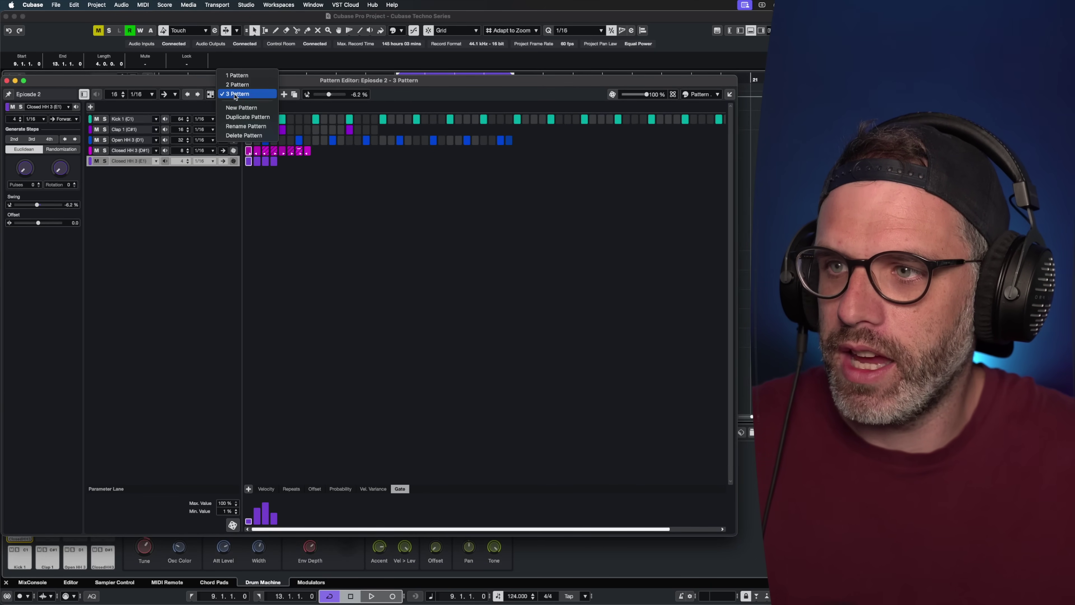
{"action": "left_click", "coordinate": [246, 117]}
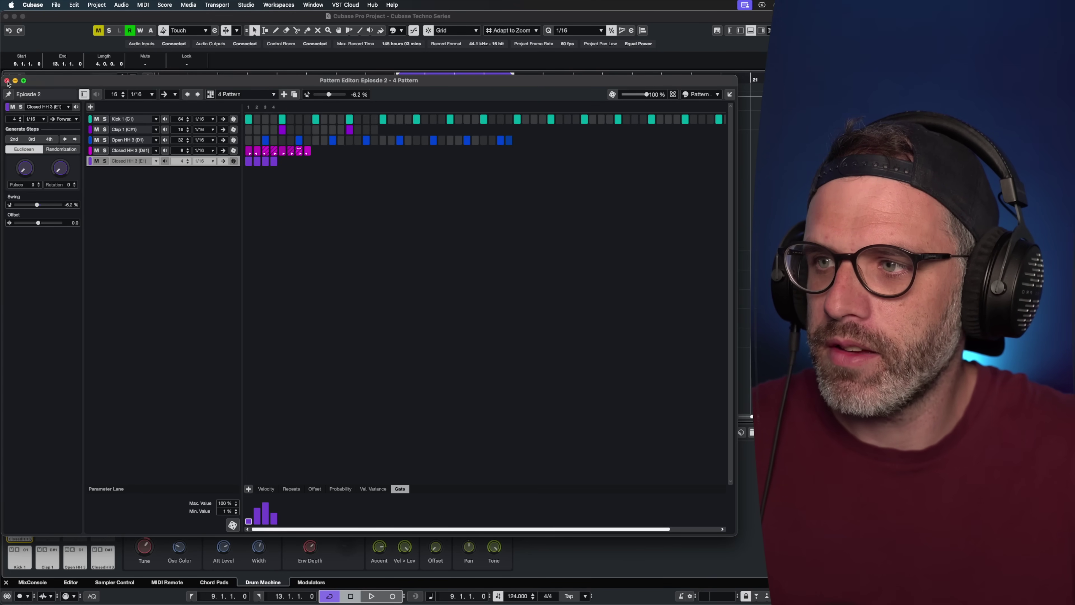
Assign pattern 4 to the copied Episode 2 event and reopen it in the Pattern Editor.
{"action": "left_click", "coordinate": [6, 81]}
{"action": "left_click", "coordinate": [400, 136]}
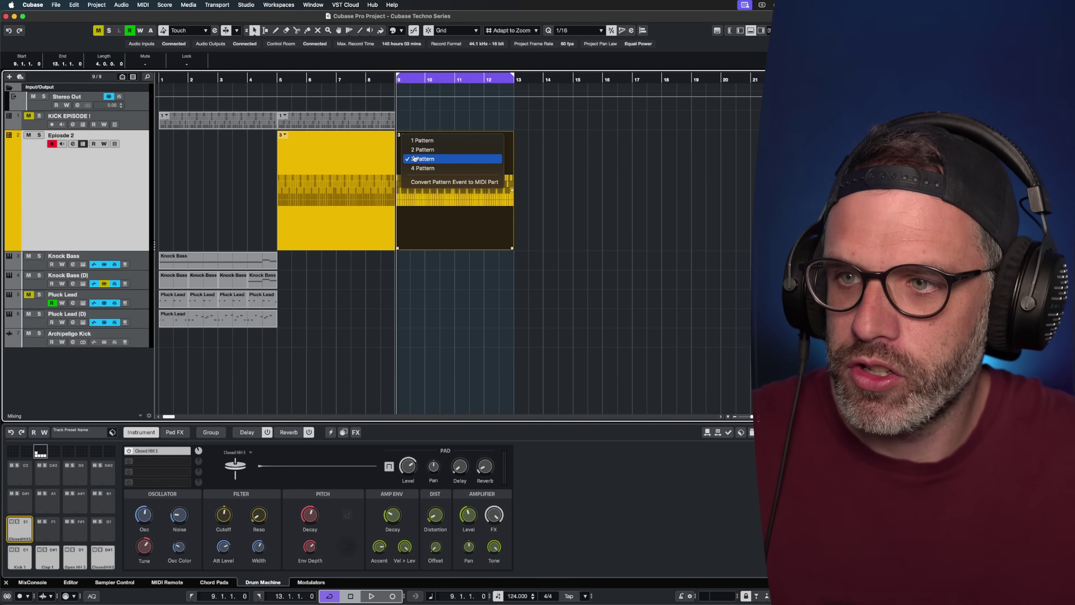
{"action": "left_click", "coordinate": [428, 179]}
{"action": "double_click", "coordinate": [436, 178]}
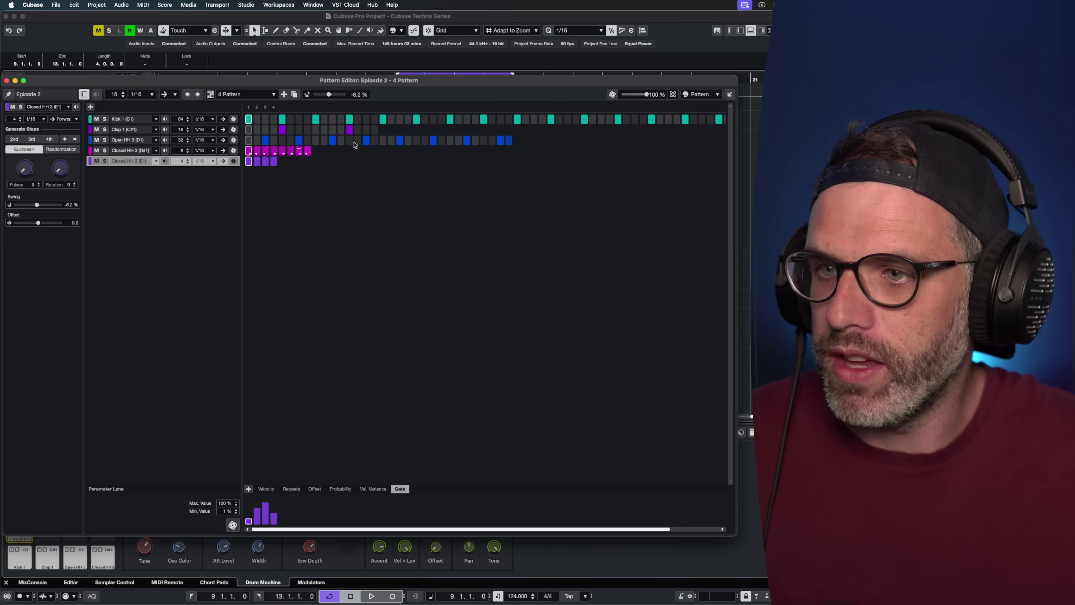
Add an extra step to pattern 4's Open HH 3 (D1) row, review its velocity and gate values, and audition.
{"action": "left_click", "coordinate": [374, 143]}
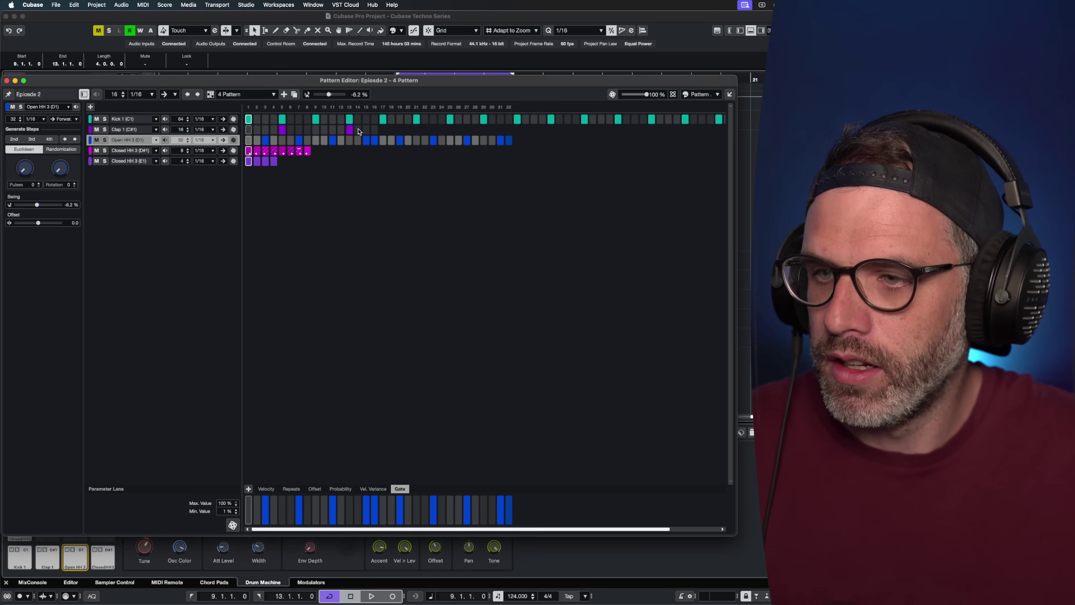
{"action": "left_click", "coordinate": [267, 489]}
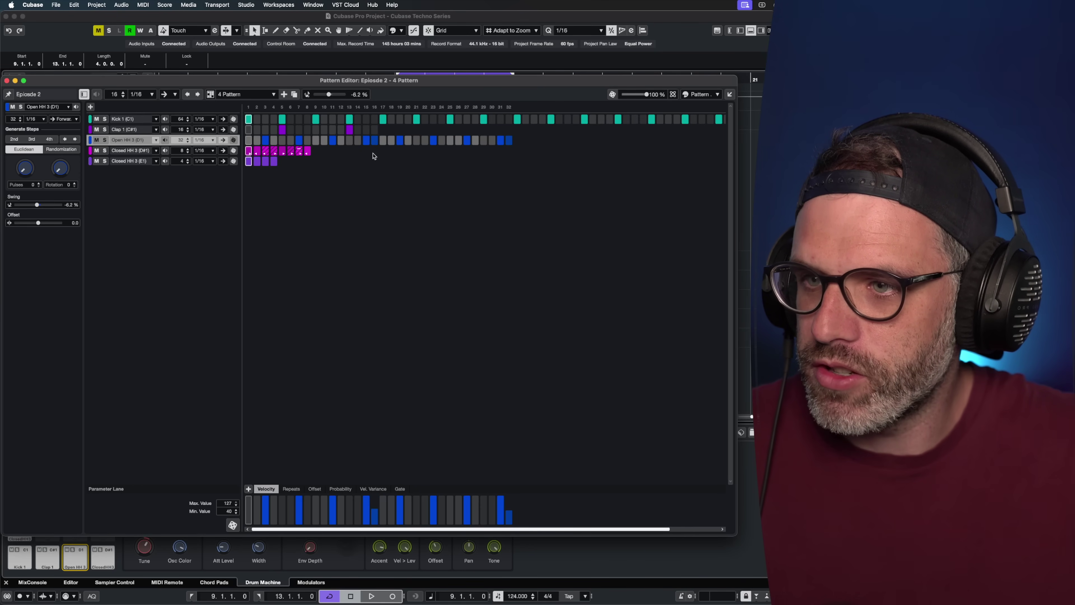
{"action": "left_click", "coordinate": [402, 490]}
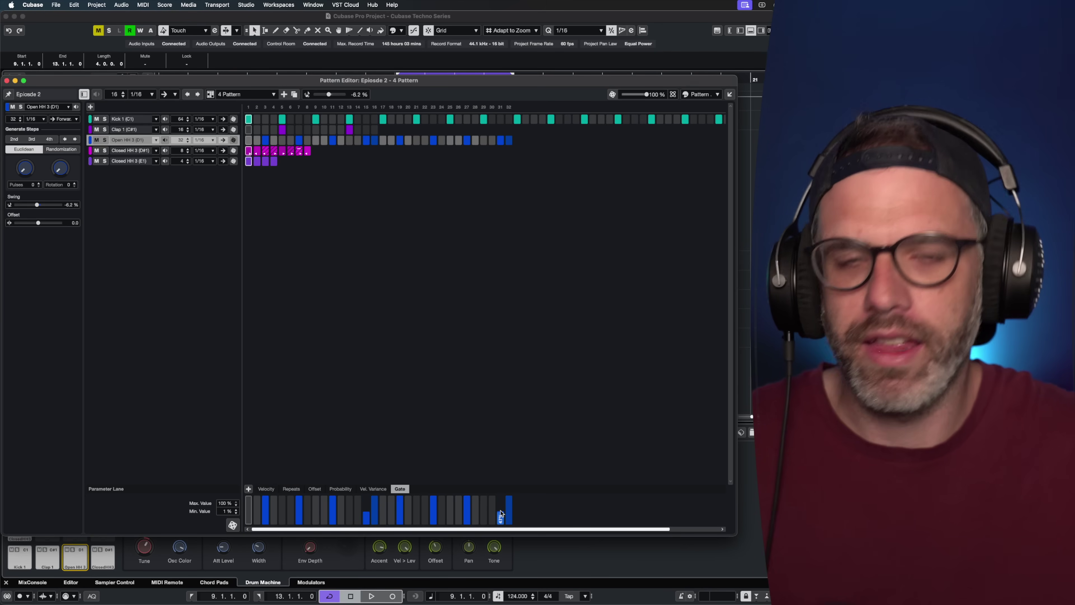
{"action": "key", "text": "space"}
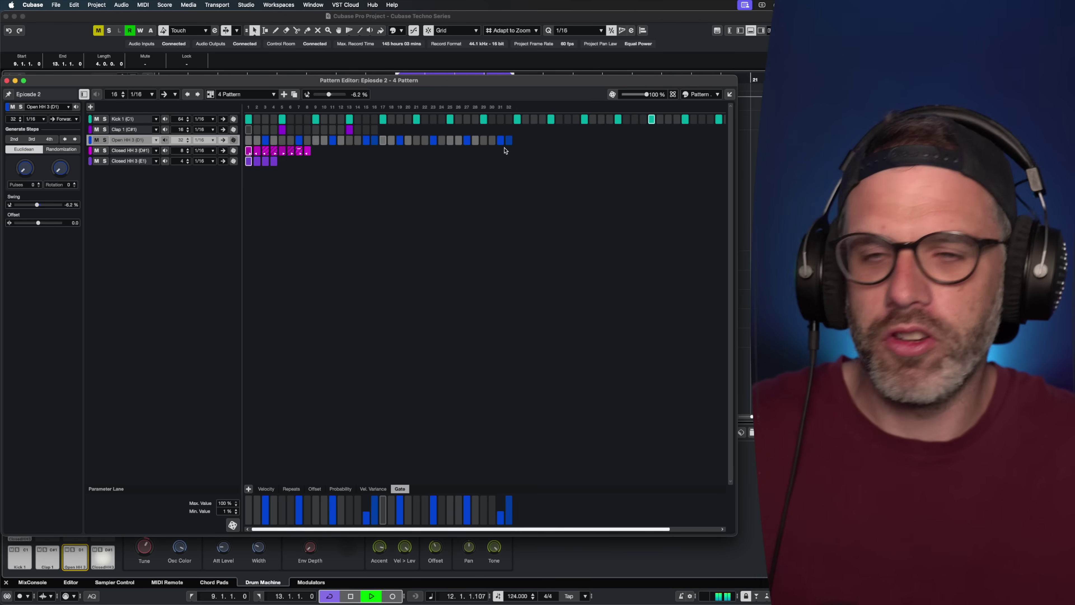
{"action": "key", "text": "space"}
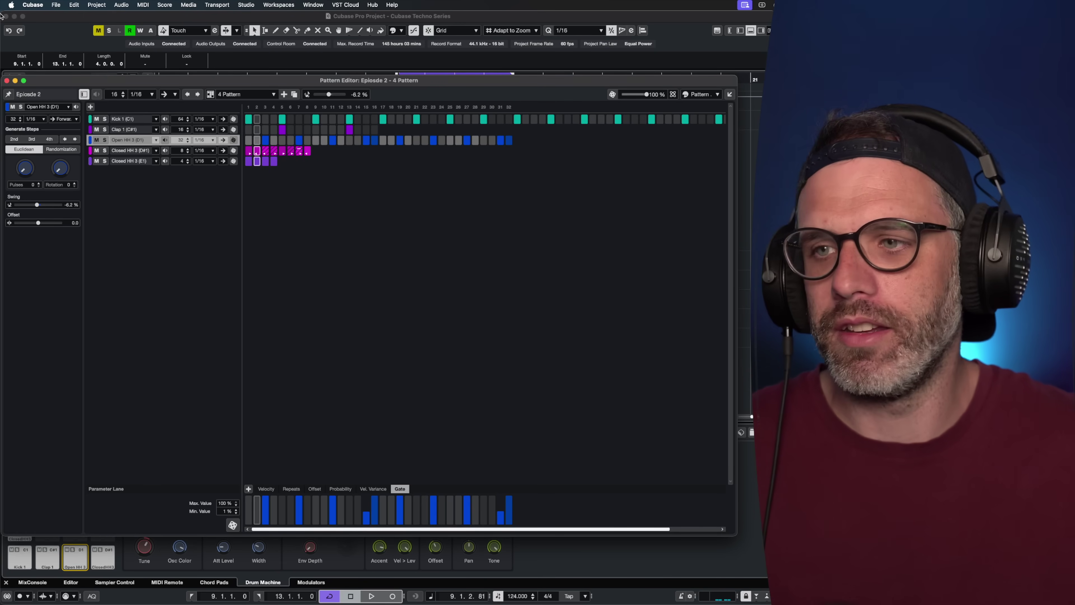
{"action": "left_click", "coordinate": [7, 81]}
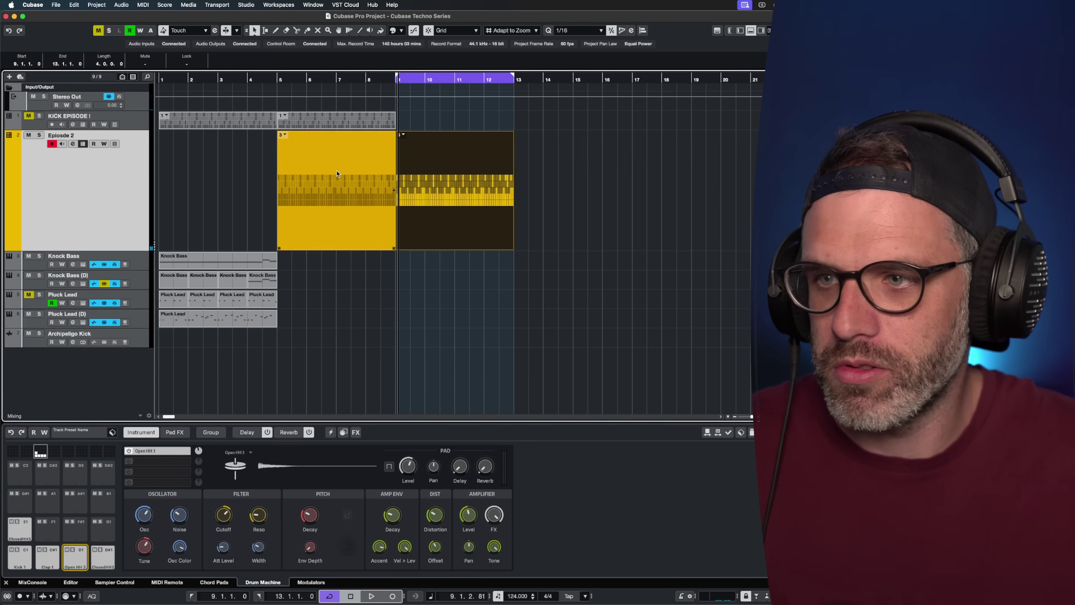
Select the part spanning bars 9–13 and open its empty 5 Pattern in the Pattern Editor.
{"action": "left_click", "coordinate": [414, 183]}
{"action": "left_click", "coordinate": [464, 193]}
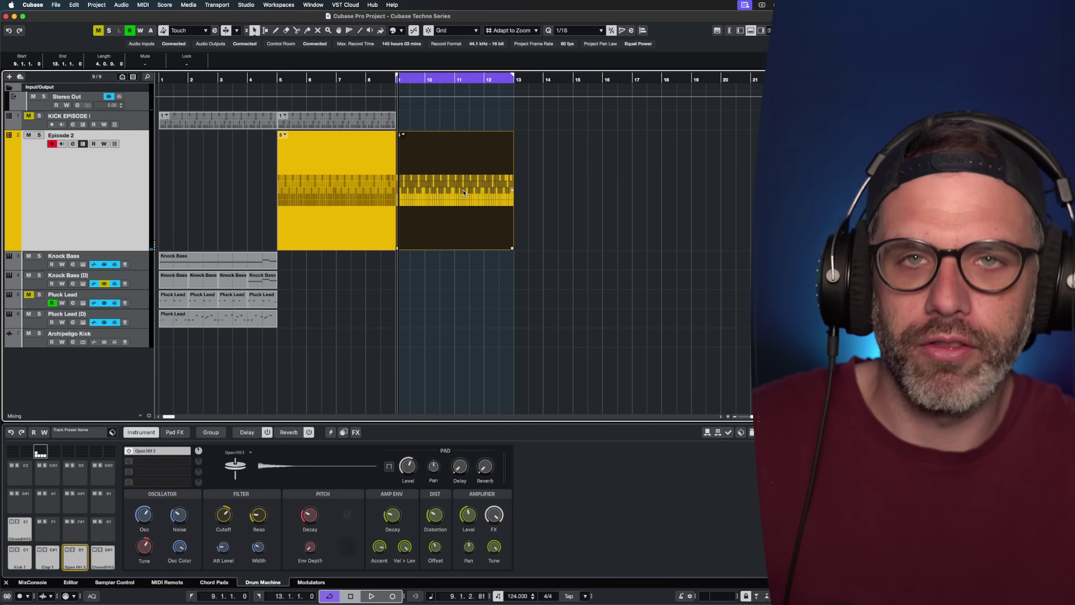
{"action": "double_click", "coordinate": [464, 193]}
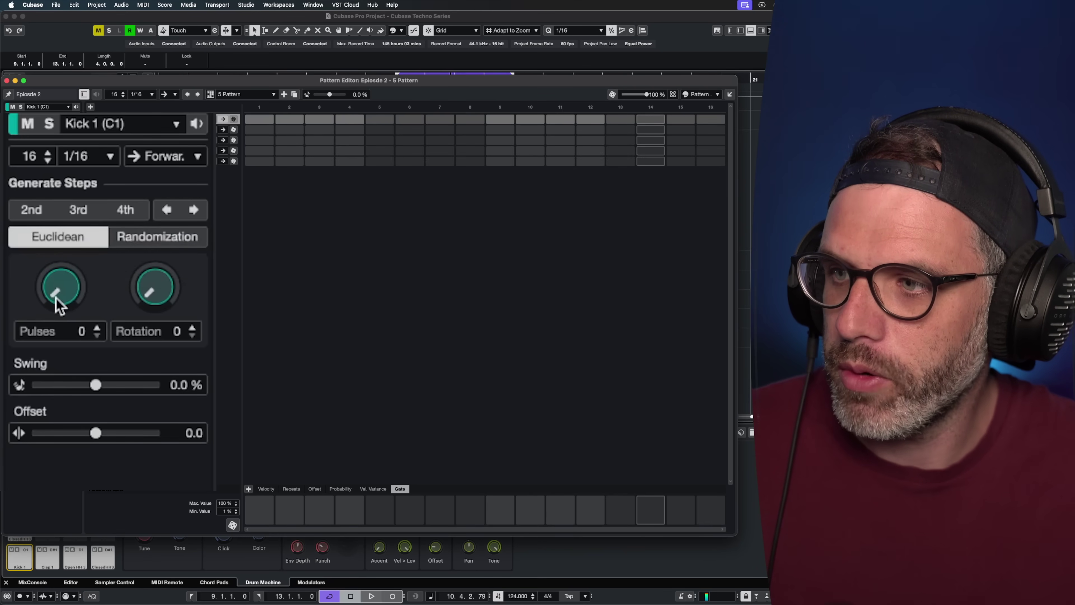
Set Kick 1 to Euclidean generation with 4 pulses on steps 1, 5, 9, 13 and audition it.
{"action": "left_click", "coordinate": [156, 237]}
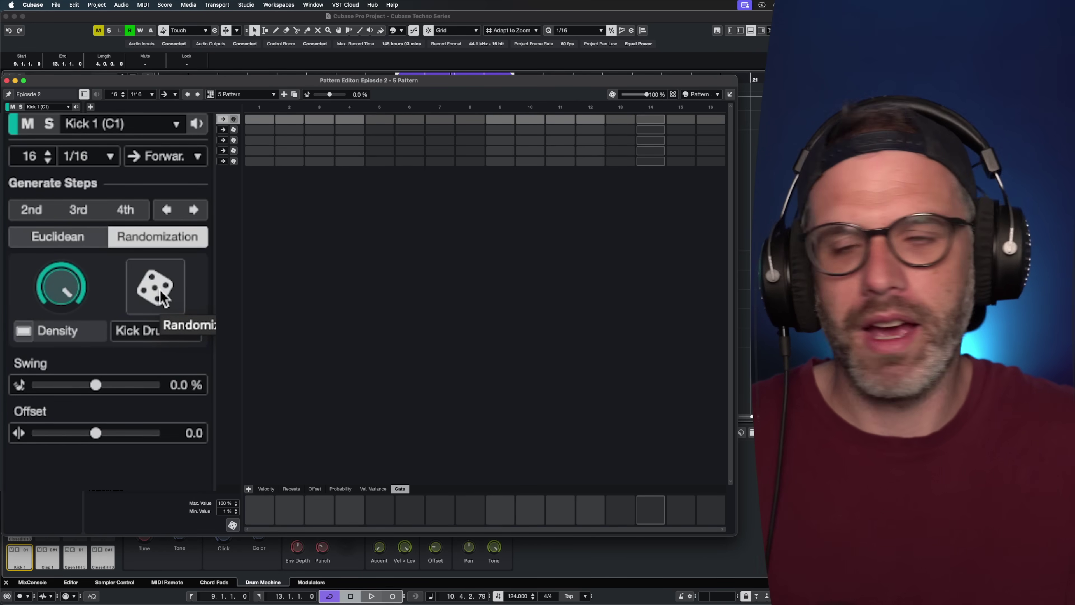
{"action": "left_click", "coordinate": [58, 242]}
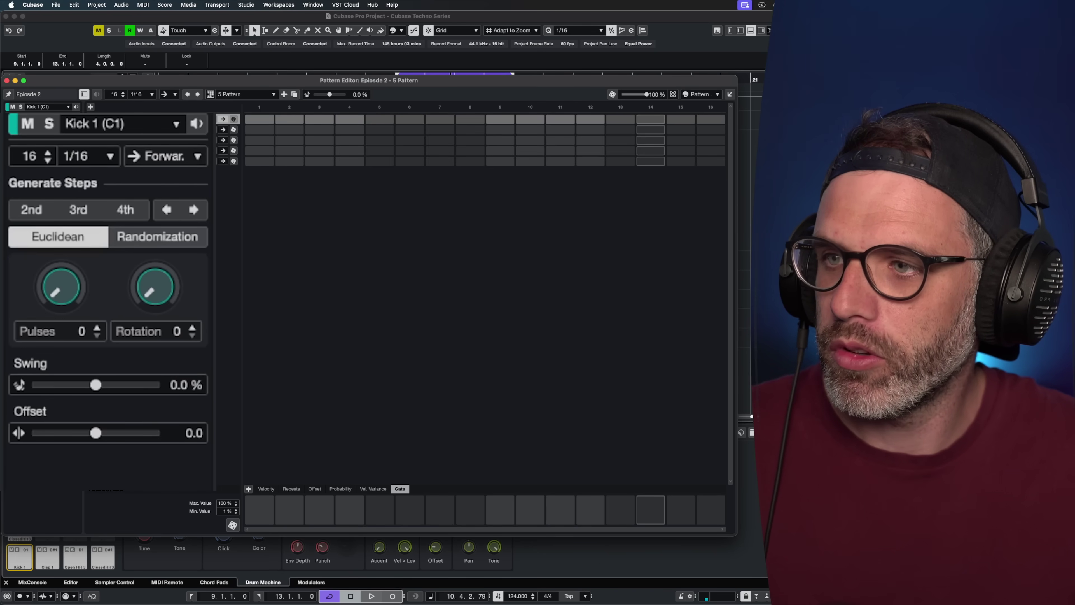
{"action": "left_click_drag", "start_coordinate": [67, 285], "coordinate": [77, 172]}
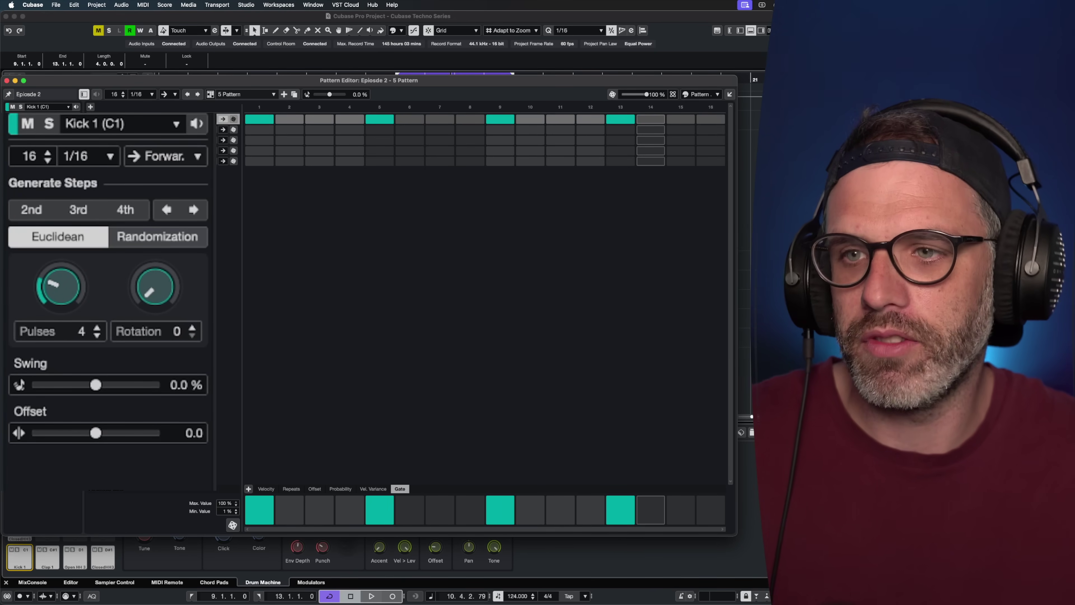
{"action": "key", "text": "space"}
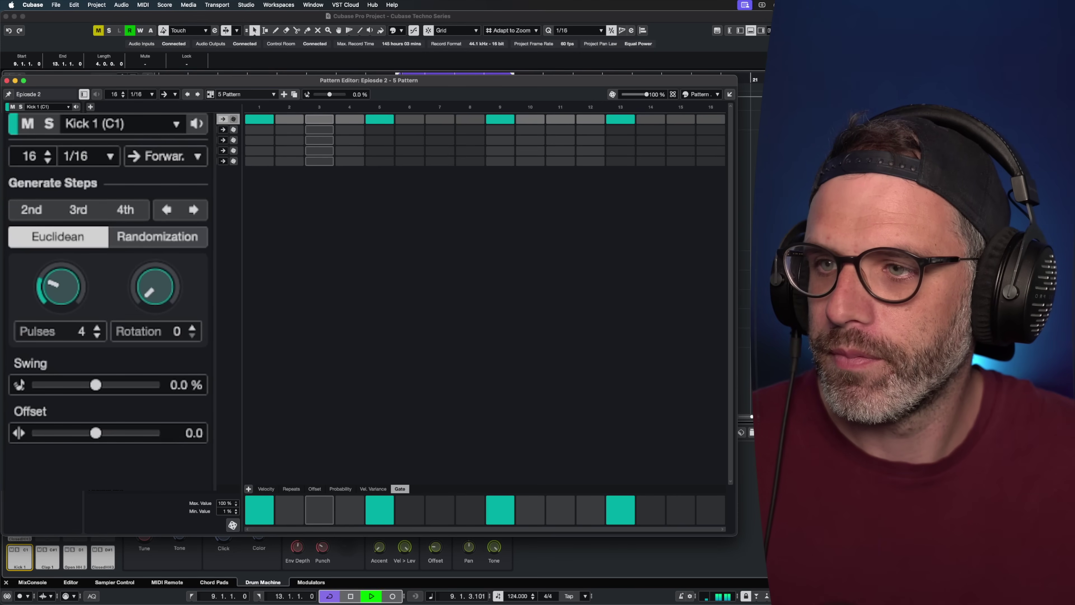
{"action": "key", "text": "space"}
{"action": "left_click", "coordinate": [228, 150]}
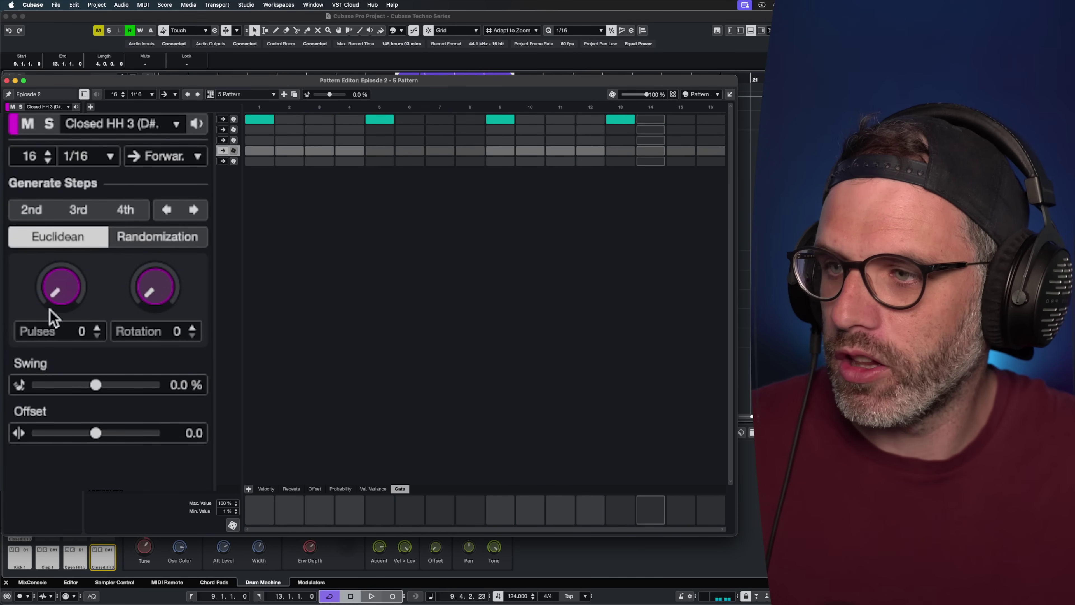
Give the Closed HH 3 (D#) row 5 Euclidean pulses, trying rotations 1 and 2 before resetting to 0.
{"action": "left_click_drag", "start_coordinate": [59, 286], "coordinate": [69, 139]}
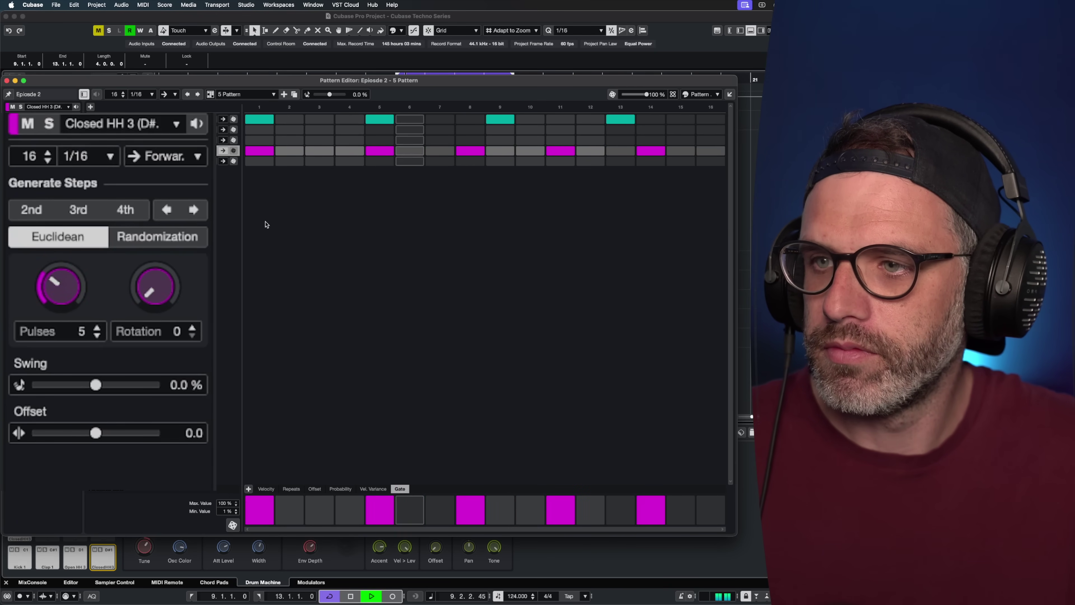
{"action": "key", "text": "space"}
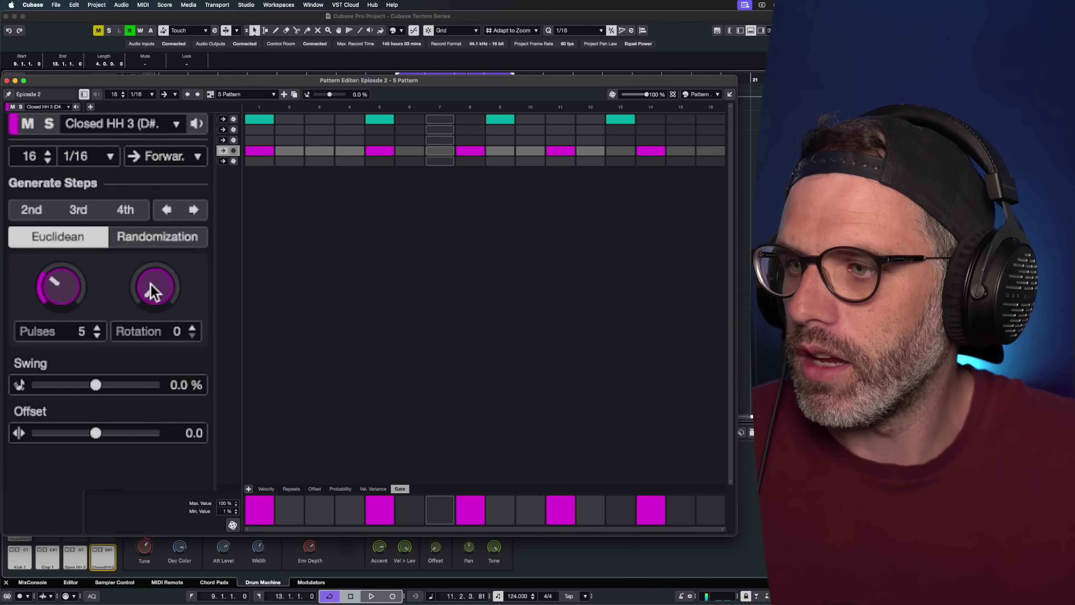
{"action": "left_click_drag", "start_coordinate": [151, 280], "coordinate": [153, 266]}
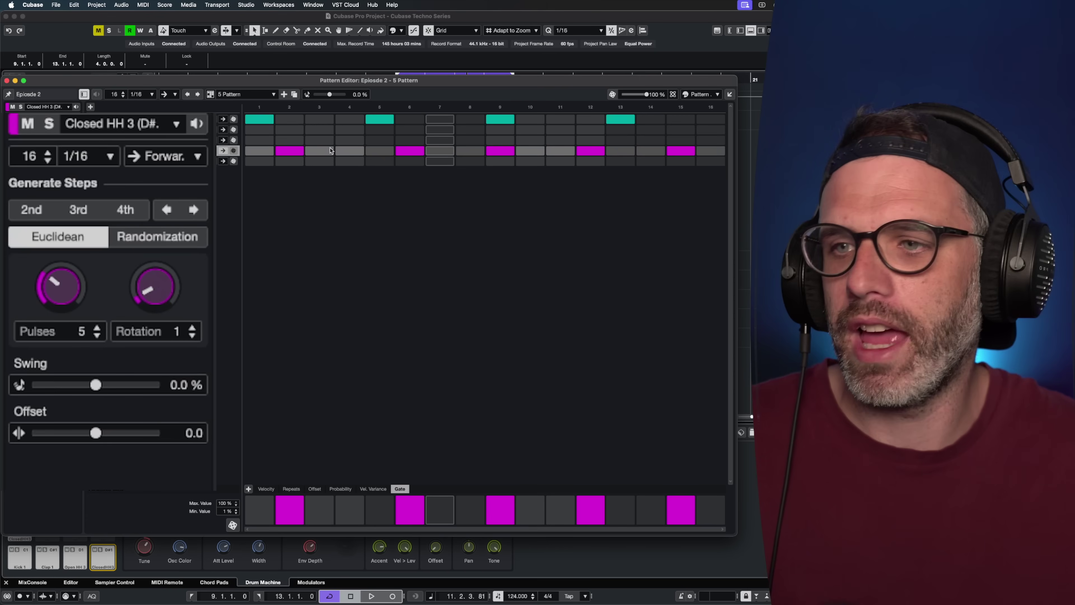
{"action": "key", "text": "space"}
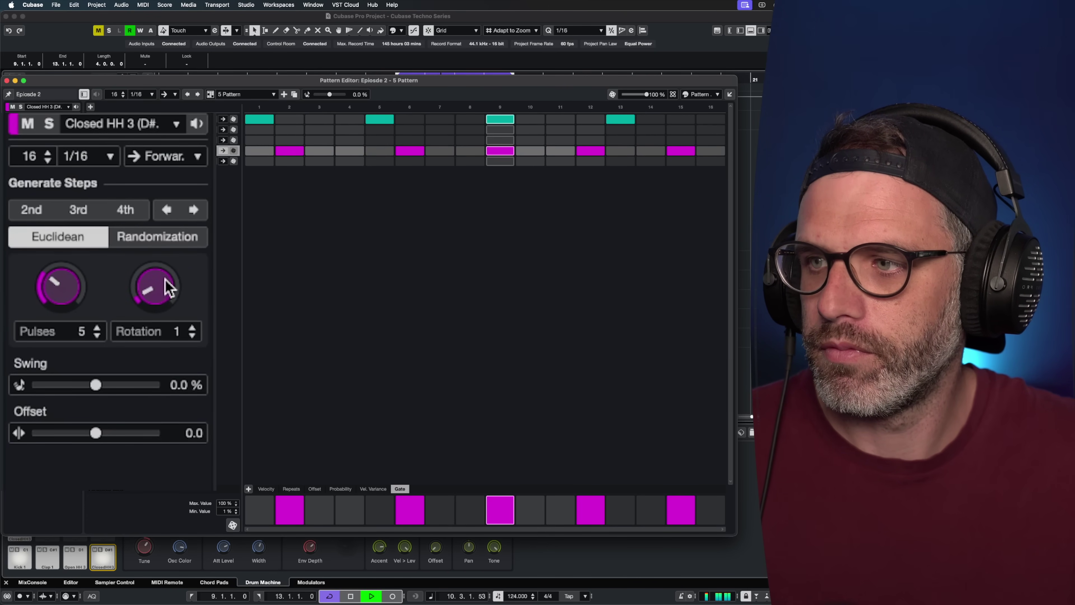
{"action": "left_click_drag", "start_coordinate": [168, 274], "coordinate": [168, 257]}
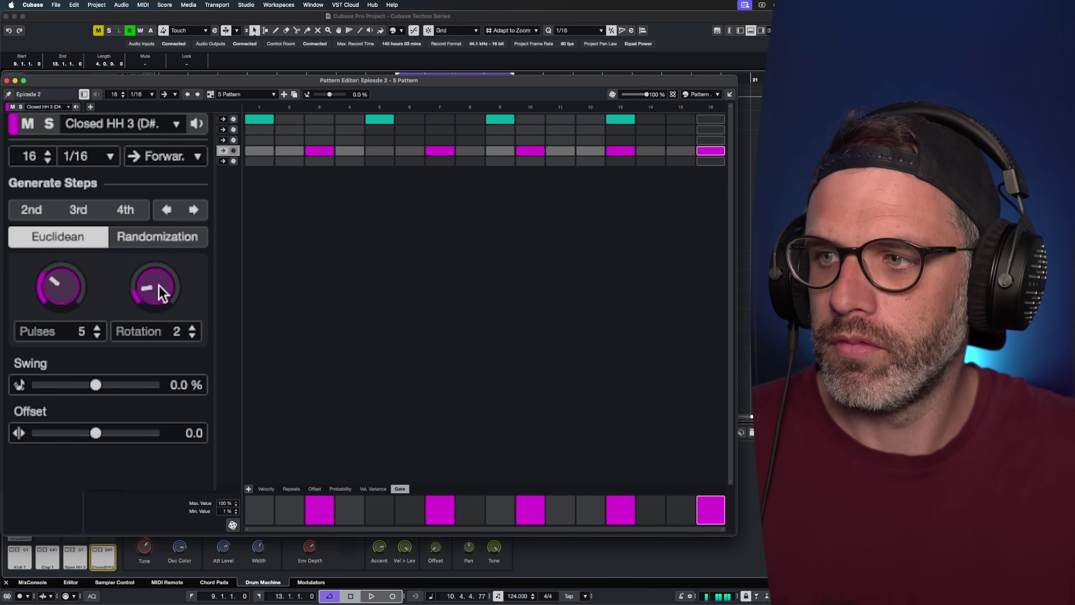
{"action": "left_click_drag", "start_coordinate": [162, 275], "coordinate": [165, 331]}
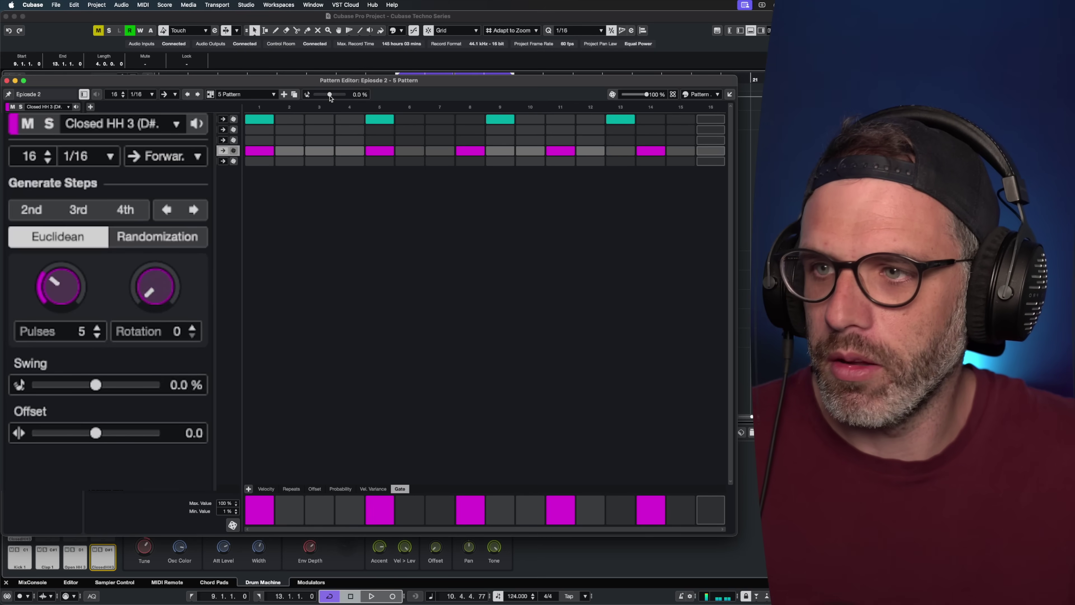
Set the pattern swing to 50% and audition the result.
{"action": "left_click_drag", "start_coordinate": [330, 97], "coordinate": [335, 97]}
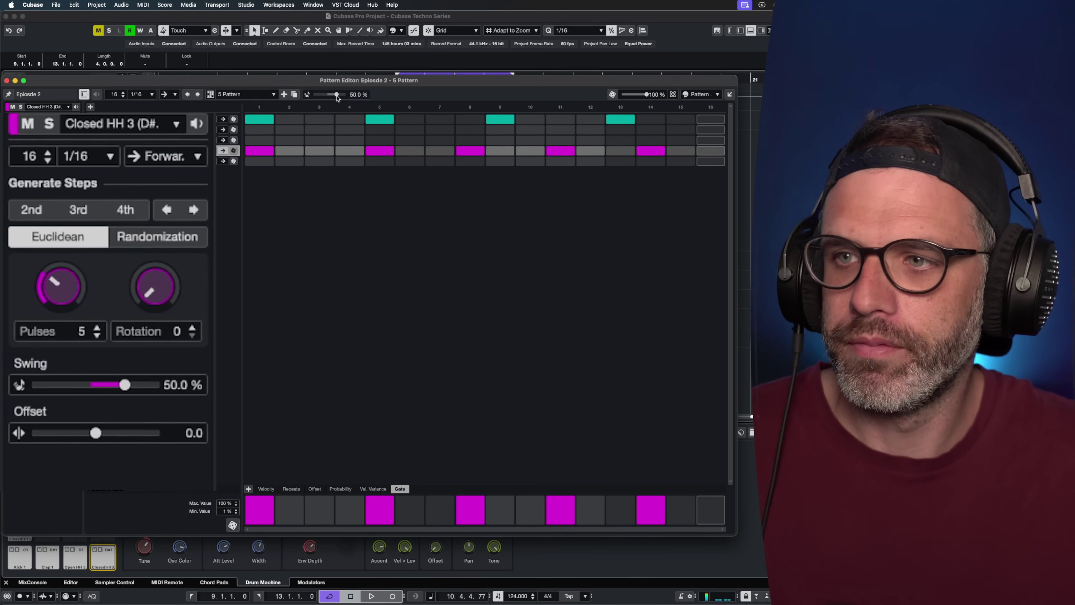
{"action": "key", "text": "space"}
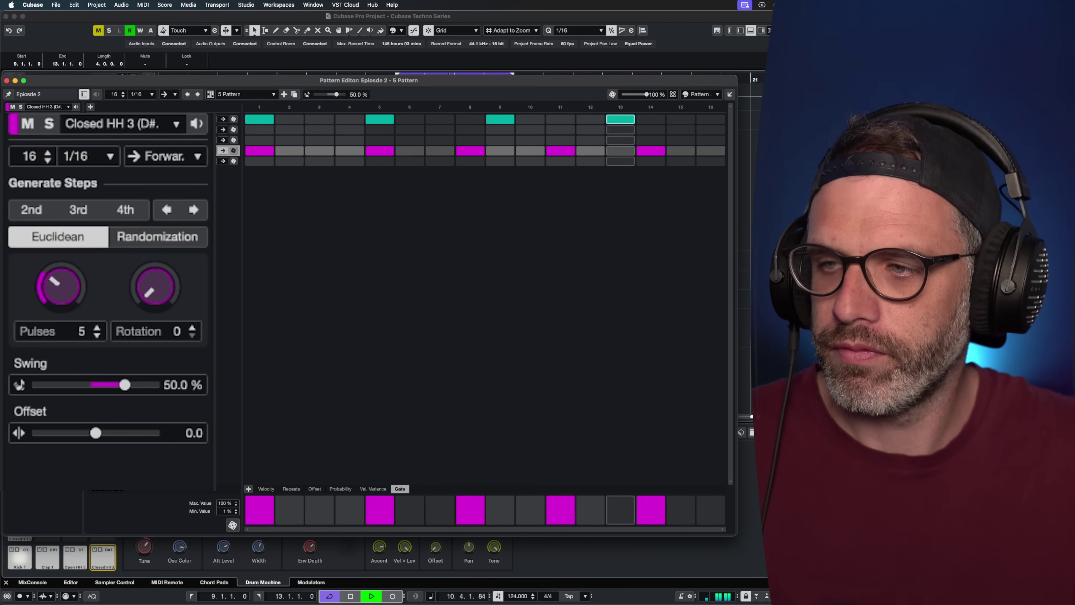
{"action": "key", "text": "space"}
{"action": "left_click", "coordinate": [259, 161]}
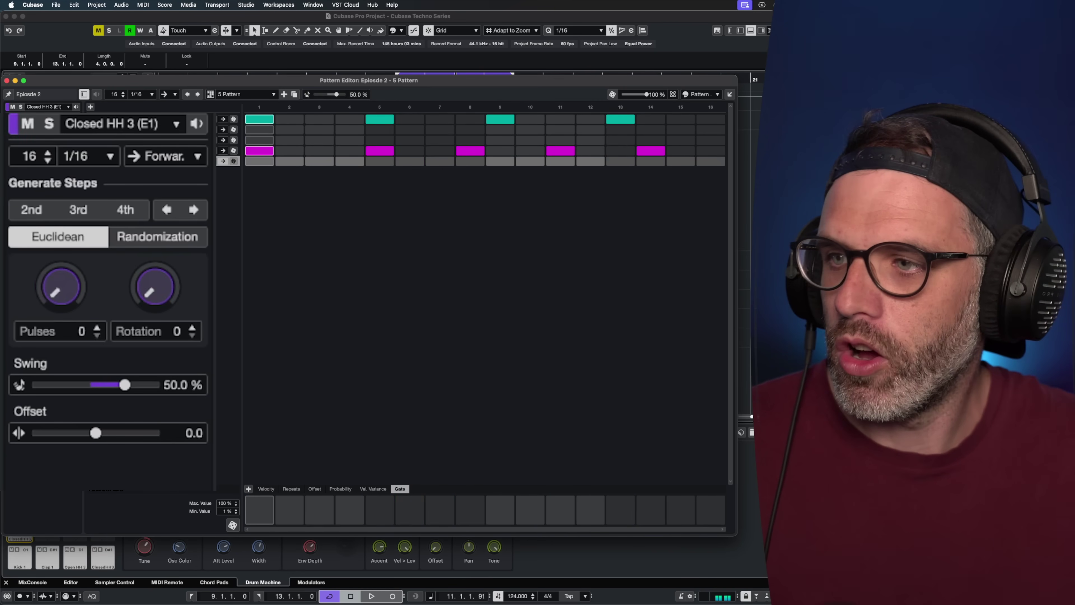
Fill the Closed HH 3 (E1) row with dense random steps, re-rolling several times before auditioning.
{"action": "left_click", "coordinate": [149, 240]}
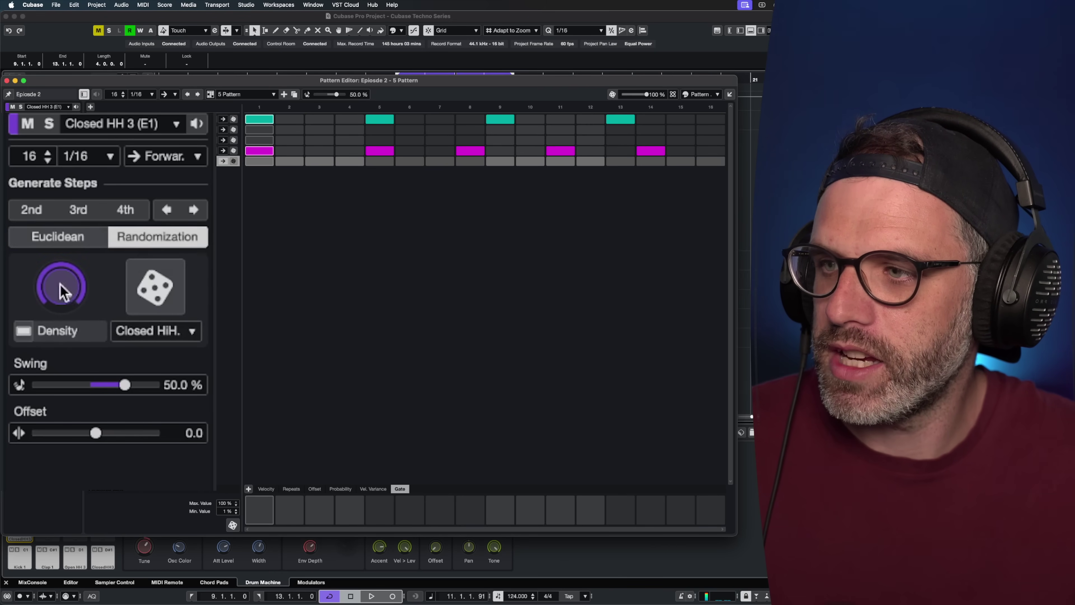
{"action": "left_click_drag", "start_coordinate": [60, 290], "coordinate": [78, 222]}
{"action": "left_click", "coordinate": [155, 288]}
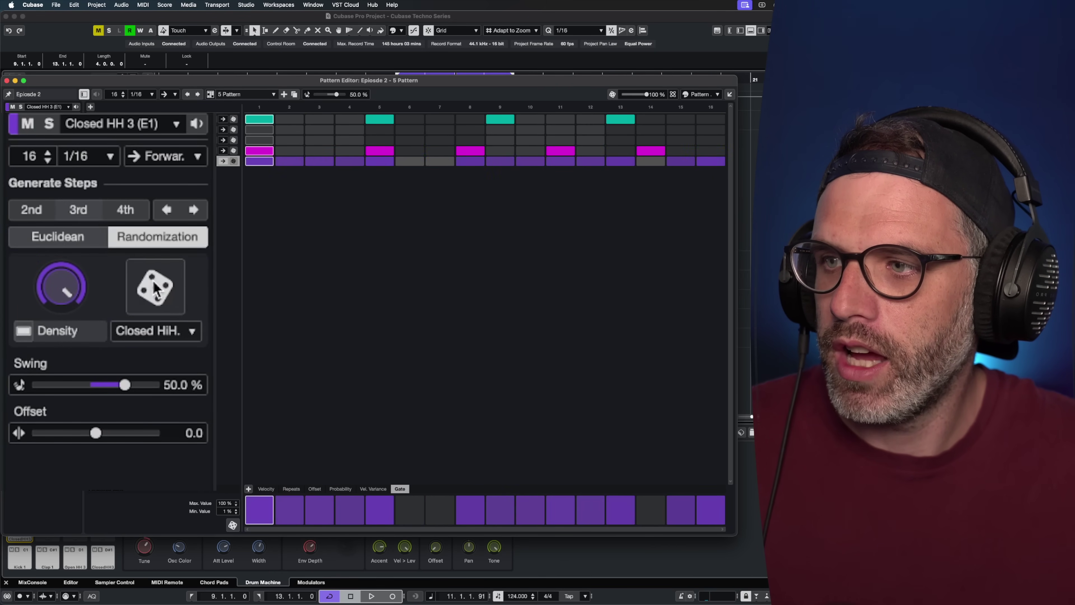
{"action": "left_click", "coordinate": [156, 288]}
{"action": "left_click", "coordinate": [155, 288]}
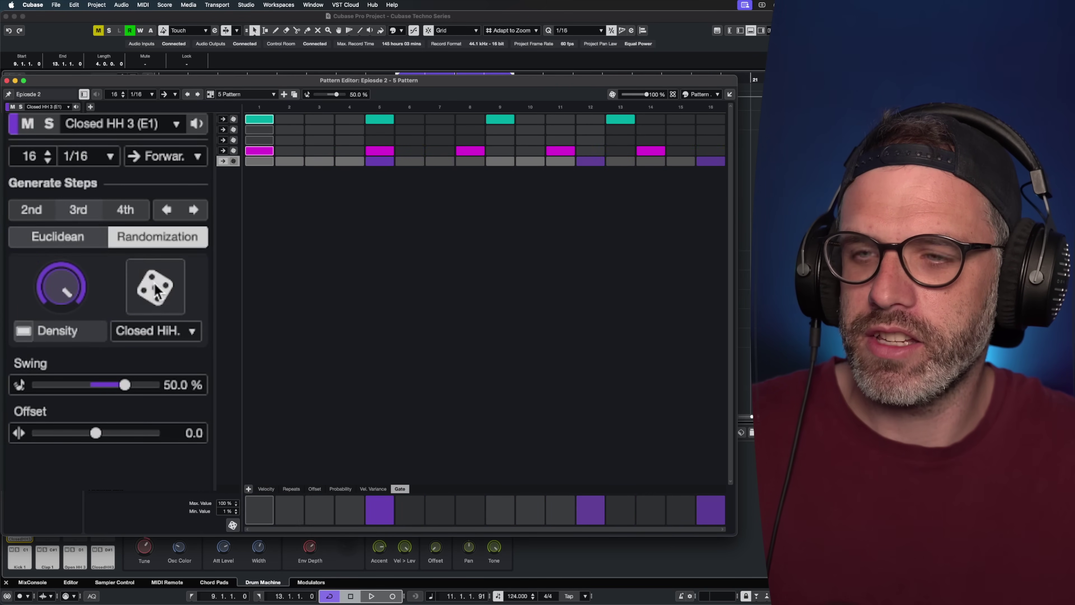
{"action": "left_click", "coordinate": [156, 289]}
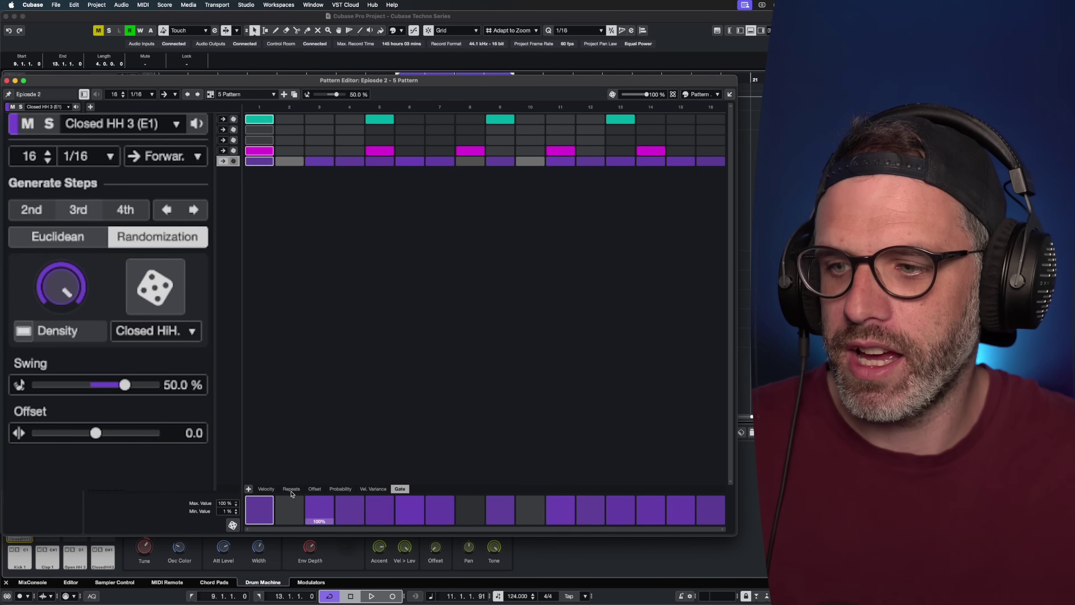
{"action": "left_click", "coordinate": [266, 489]}
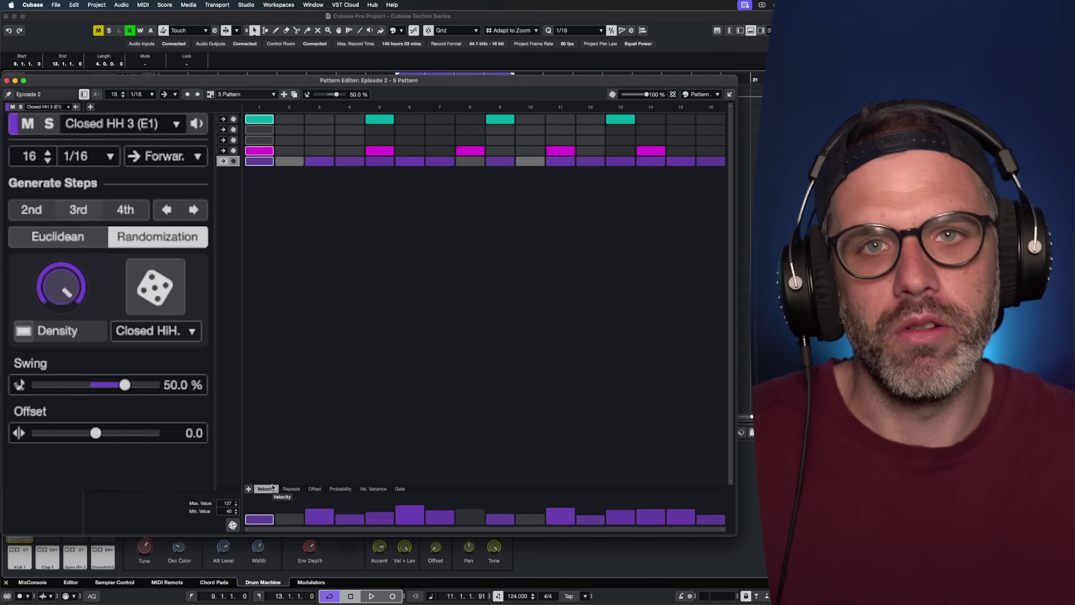
{"action": "key", "text": "space"}
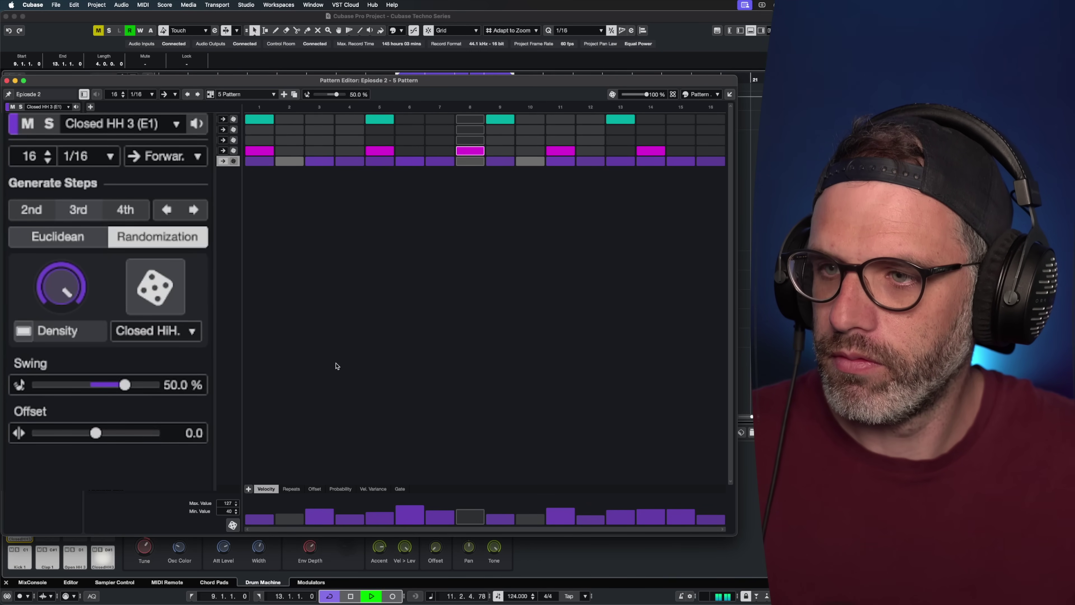
Shorten gates on steps 1, 3, 4, 5 and lower probability on steps 3, 4, 6, 7 and 12–16.
{"action": "left_click", "coordinate": [400, 489]}
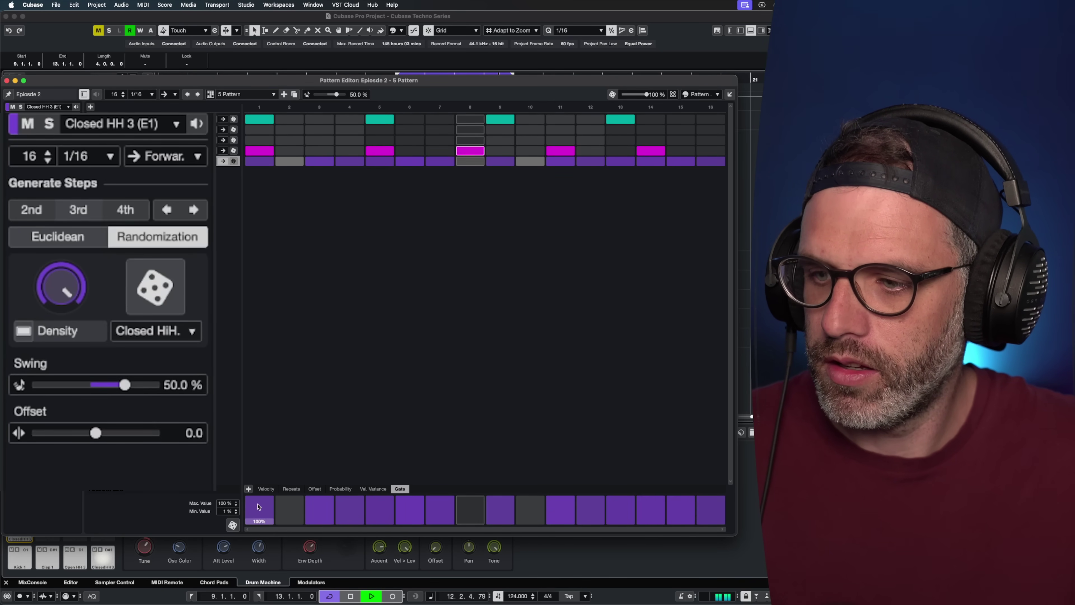
{"action": "mouse_move", "coordinate": [259, 503]}
{"action": "left_mouse_down"}
{"action": "mouse_move", "coordinate": [396, 520]}
{"action": "mouse_move", "coordinate": [598, 500]}
{"action": "mouse_move", "coordinate": [691, 513]}
{"action": "left_mouse_up"}
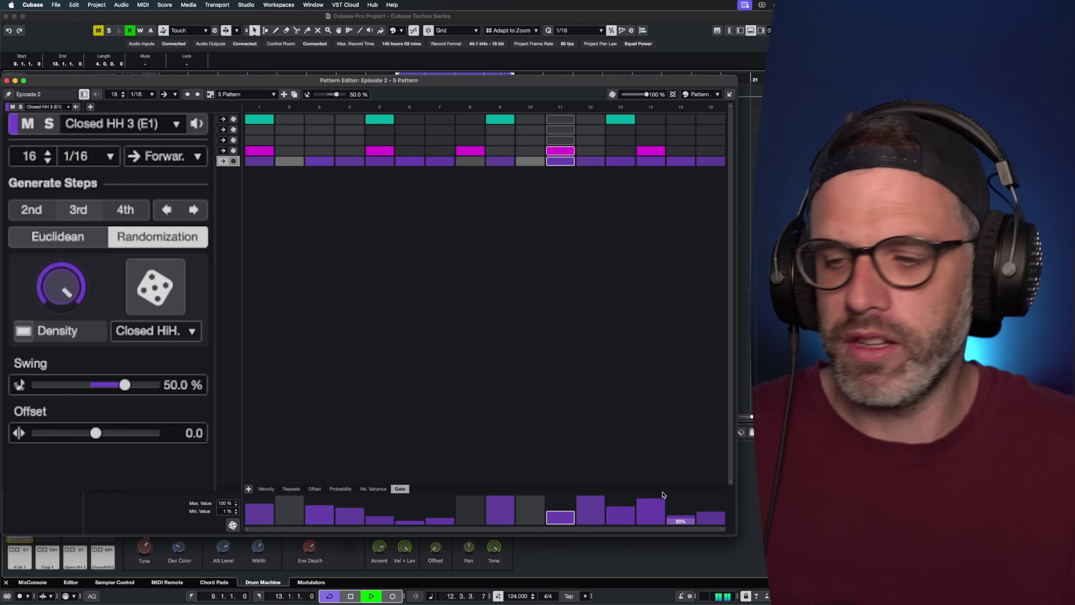
{"action": "left_click", "coordinate": [341, 490]}
{"action": "left_click_drag", "start_coordinate": [319, 506], "coordinate": [449, 505]}
{"action": "left_click_drag", "start_coordinate": [580, 508], "coordinate": [711, 507]}
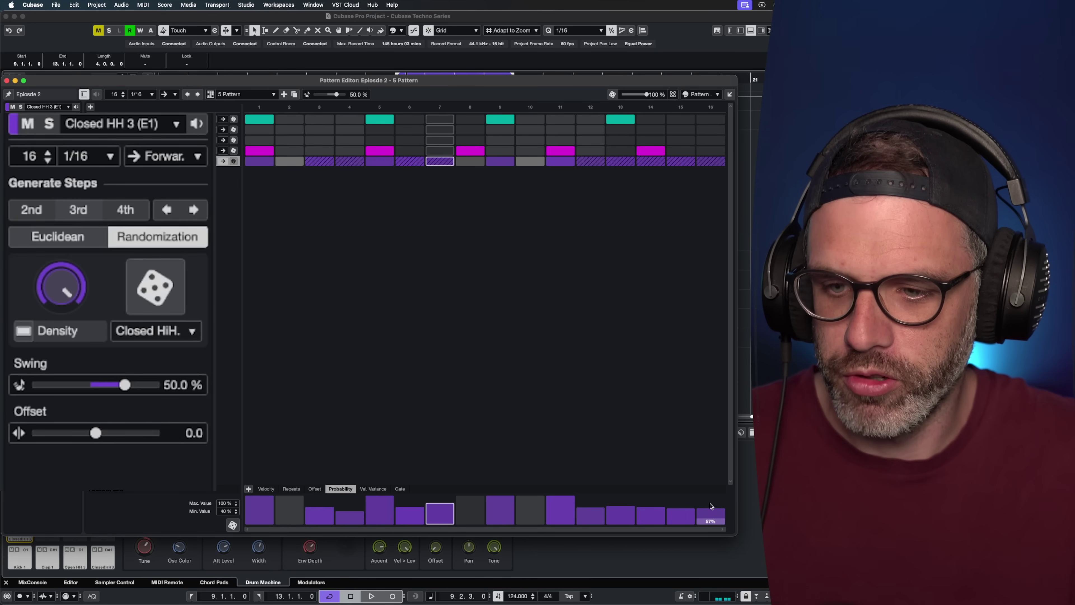
{"action": "key", "text": "space"}
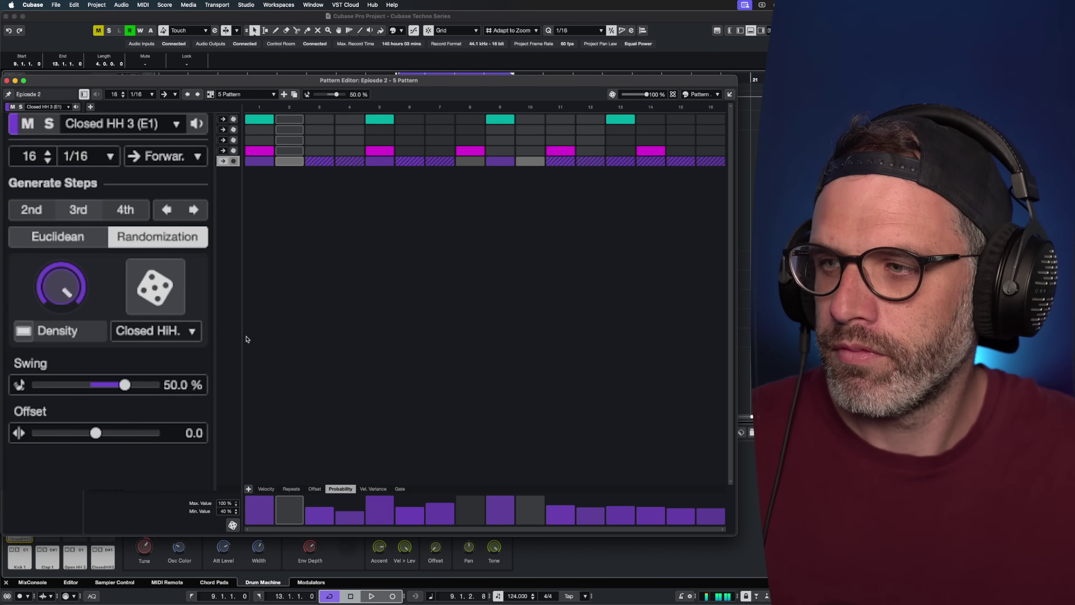
Regenerate the Closed HH 3 (E1) lane's random steps with its Randomize Steps icon.
{"action": "left_click", "coordinate": [234, 161]}
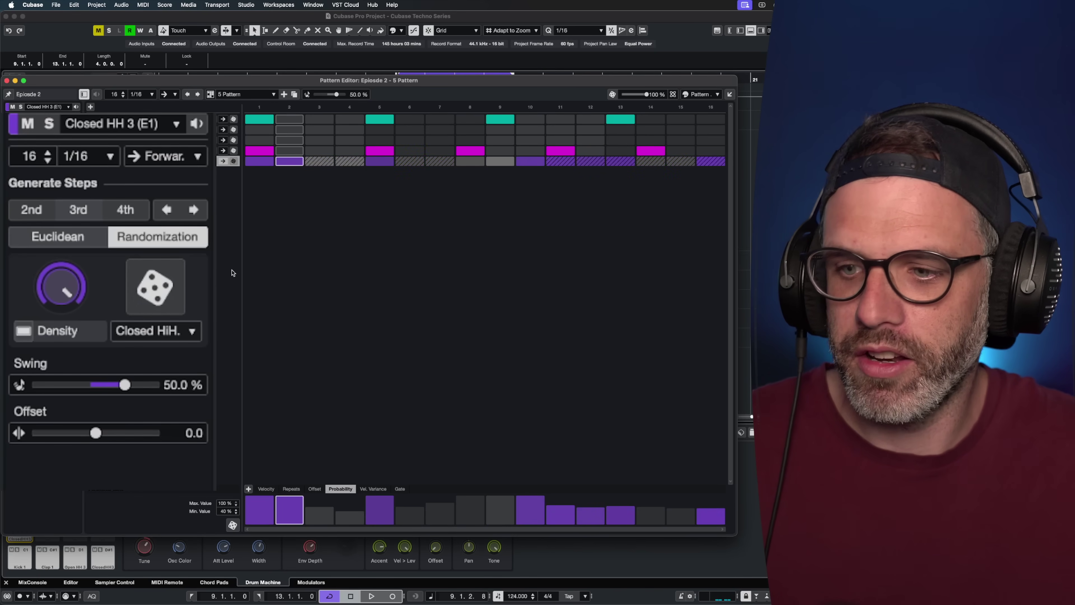